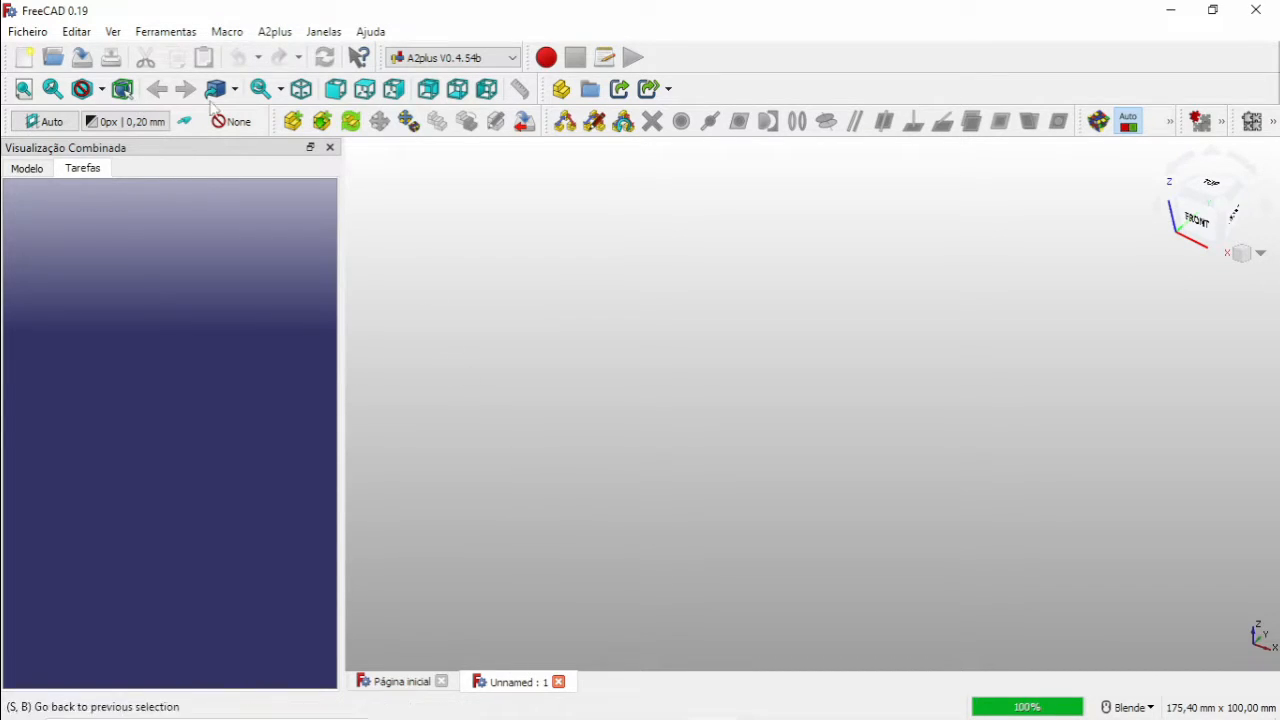
Step: Keep the A2plus workbench selected and save the new document as montagem in the aulafreecadanalisedimensional folder
{"action": "left_click", "coordinate": [507, 58]}
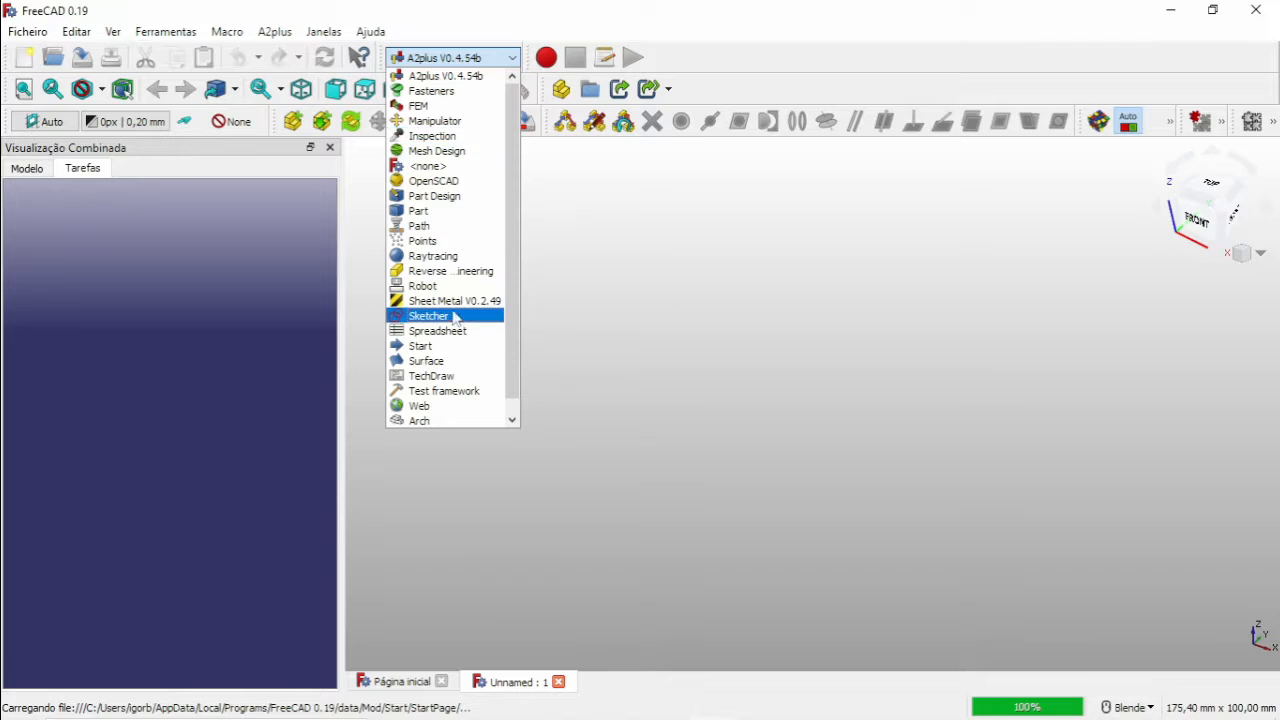
{"action": "left_click", "coordinate": [437, 77]}
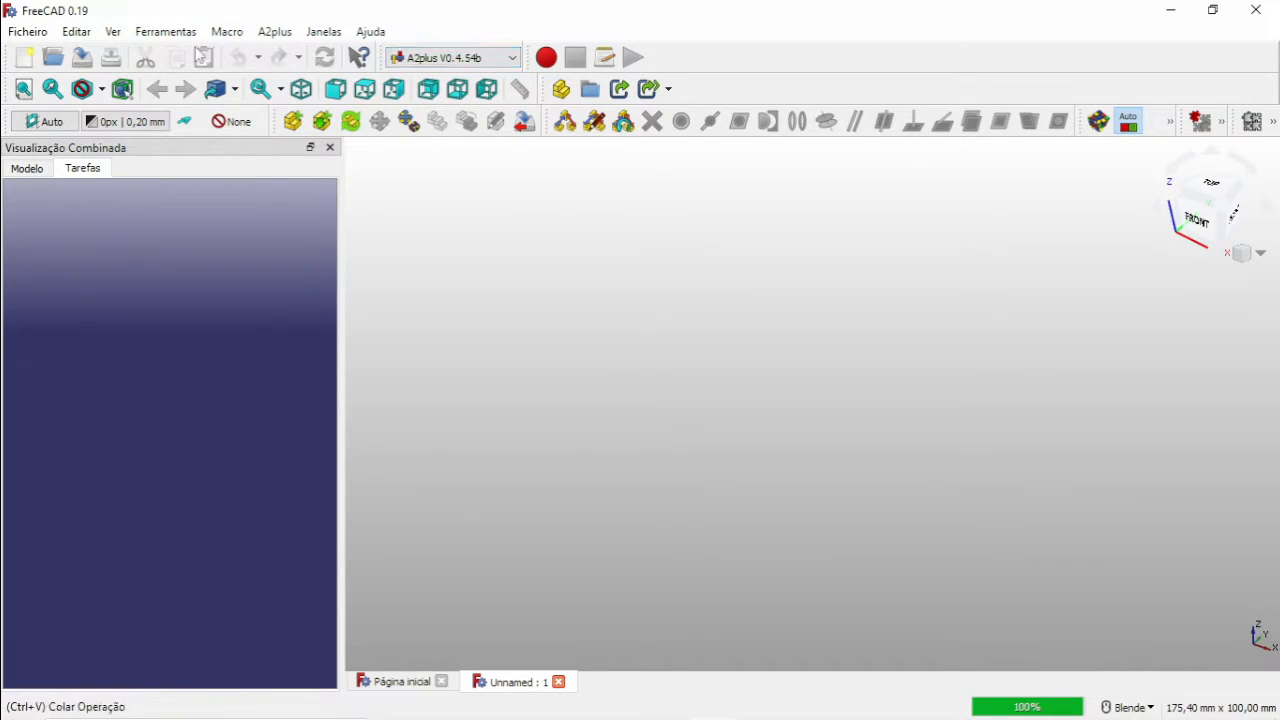
{"action": "left_click", "coordinate": [82, 57]}
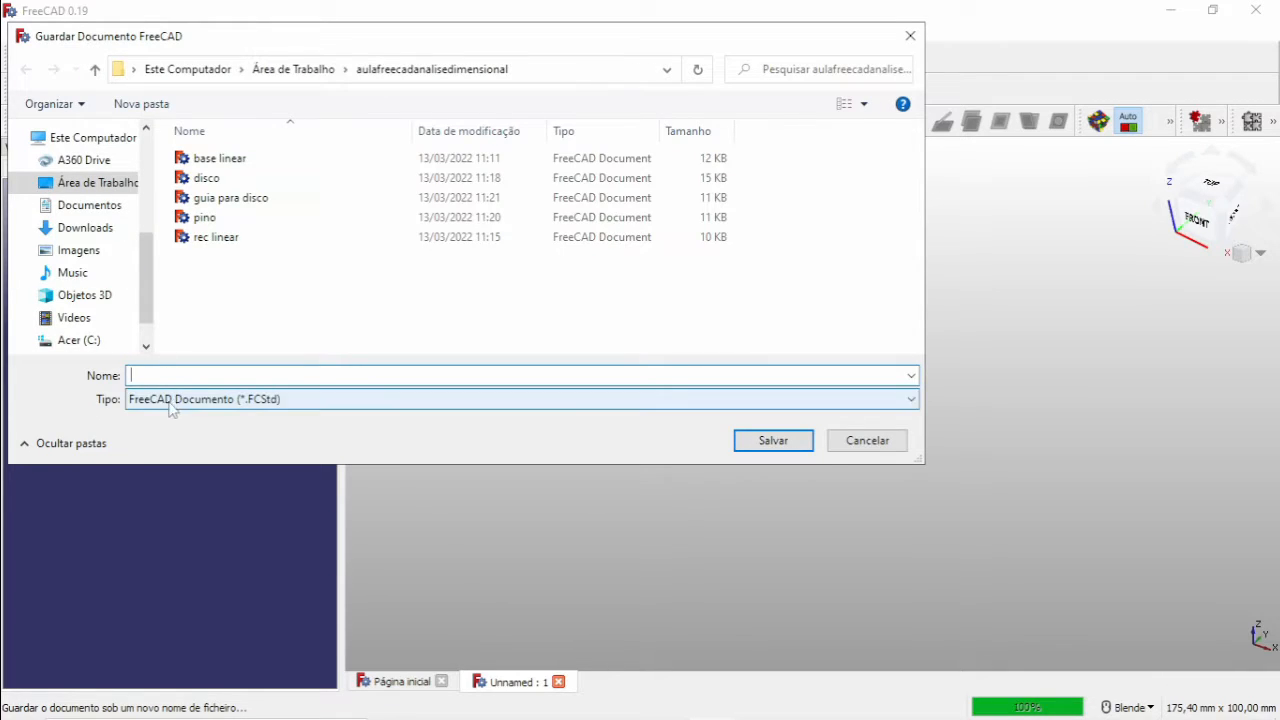
{"action": "type", "text": "montagem"}
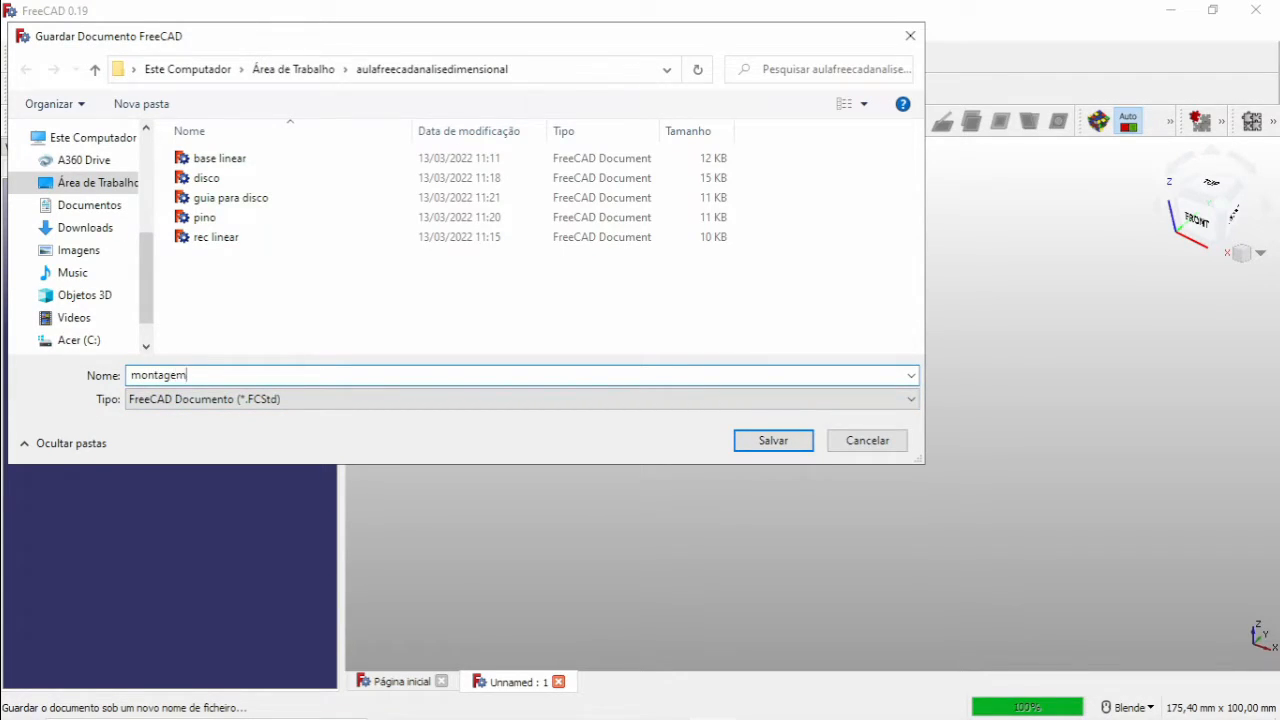
{"action": "key", "text": "Return"}
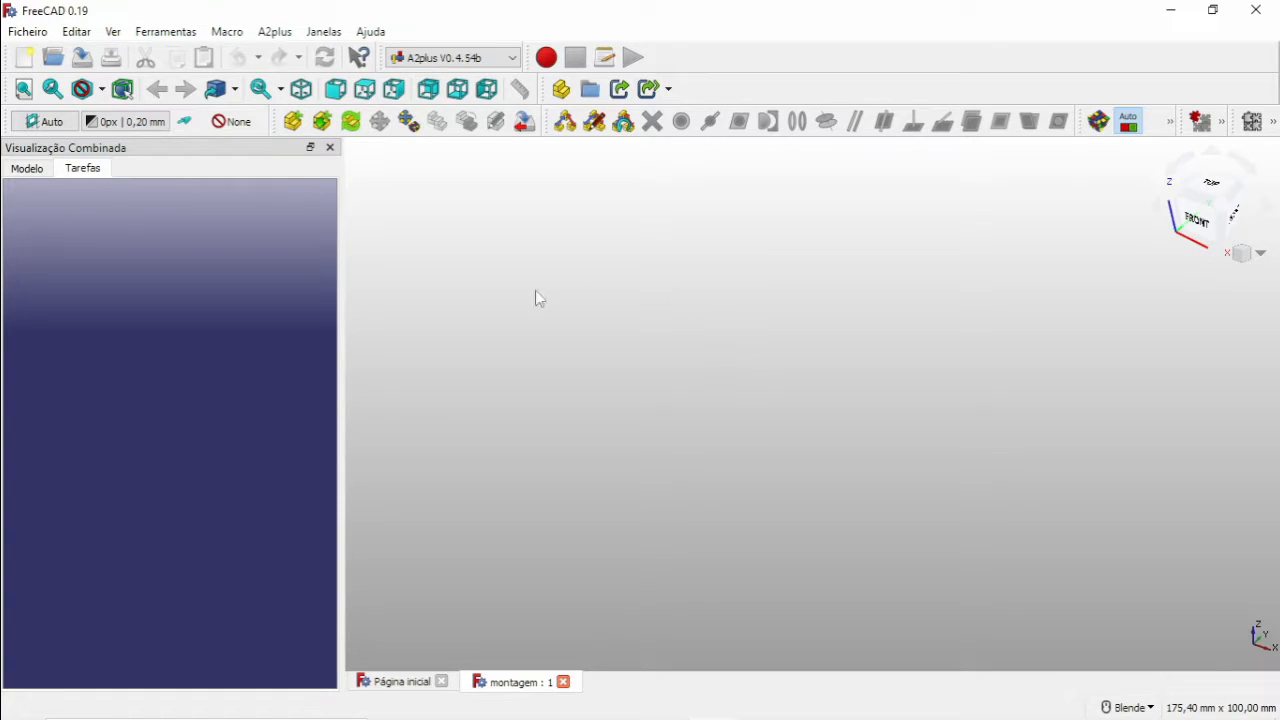
Step: Import base linear.FCStd into the montagem assembly and show the model tree
{"action": "left_click_drag", "start_coordinate": [343, 316], "coordinate": [205, 335]}
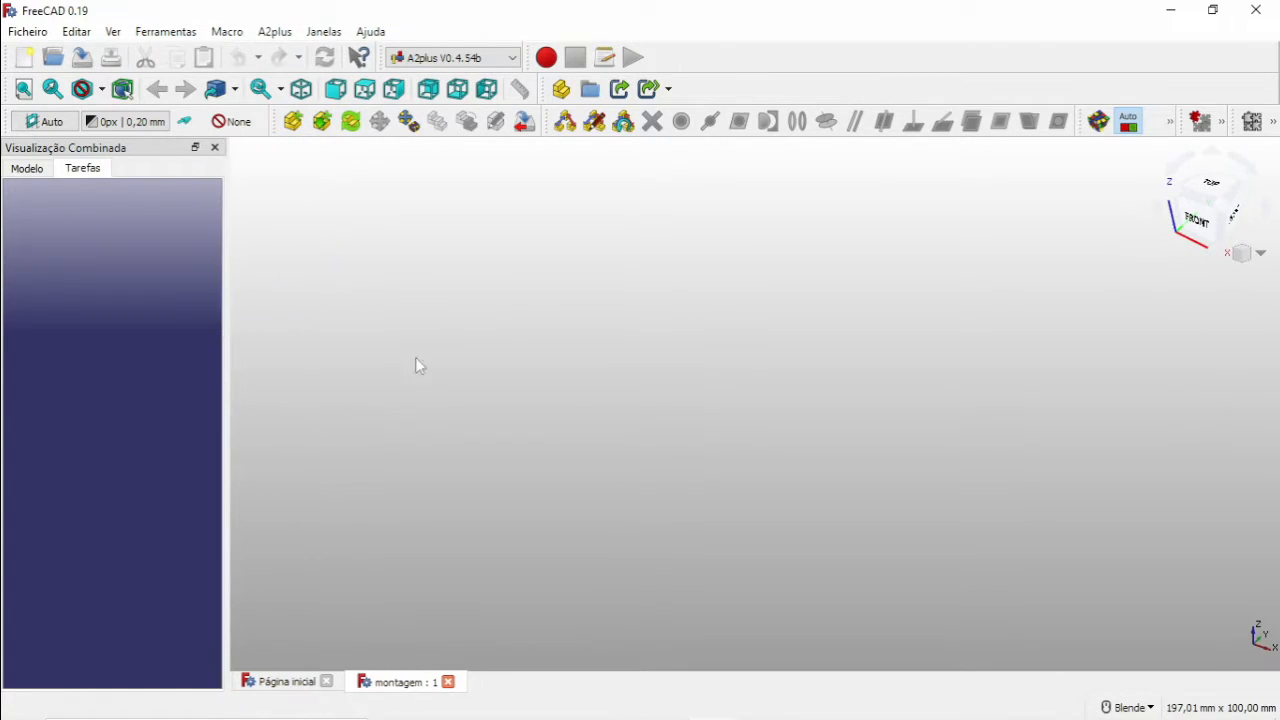
{"action": "left_click", "coordinate": [298, 125]}
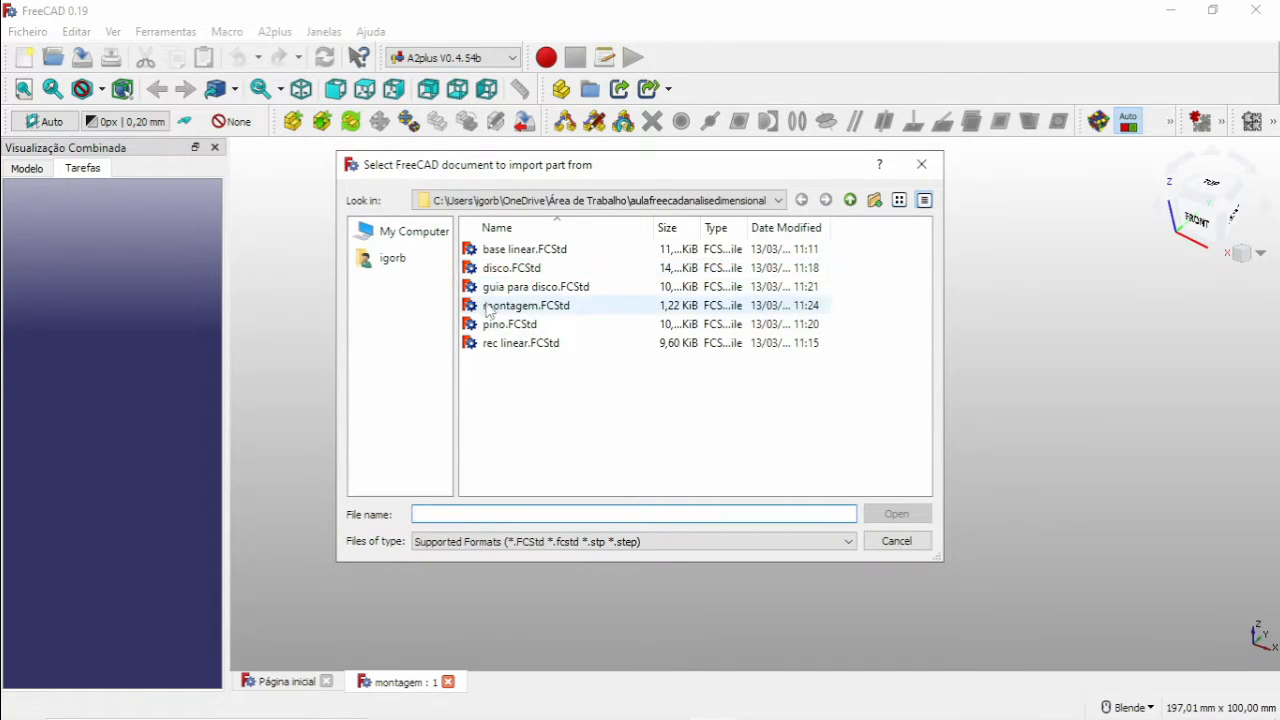
{"action": "left_click", "coordinate": [520, 252]}
{"action": "left_click", "coordinate": [896, 513]}
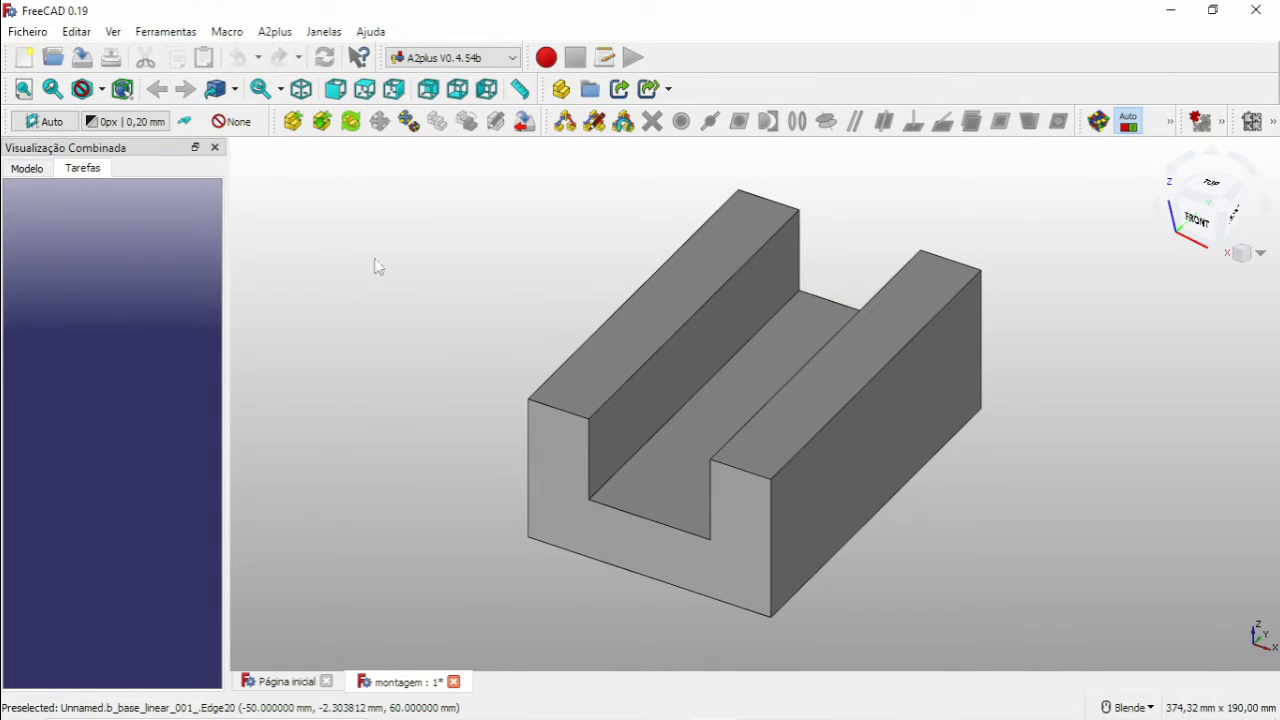
{"action": "left_click", "coordinate": [27, 168]}
{"action": "scroll", "coordinate": [492, 256], "scroll_direction": "down", "scroll_amount": 2}
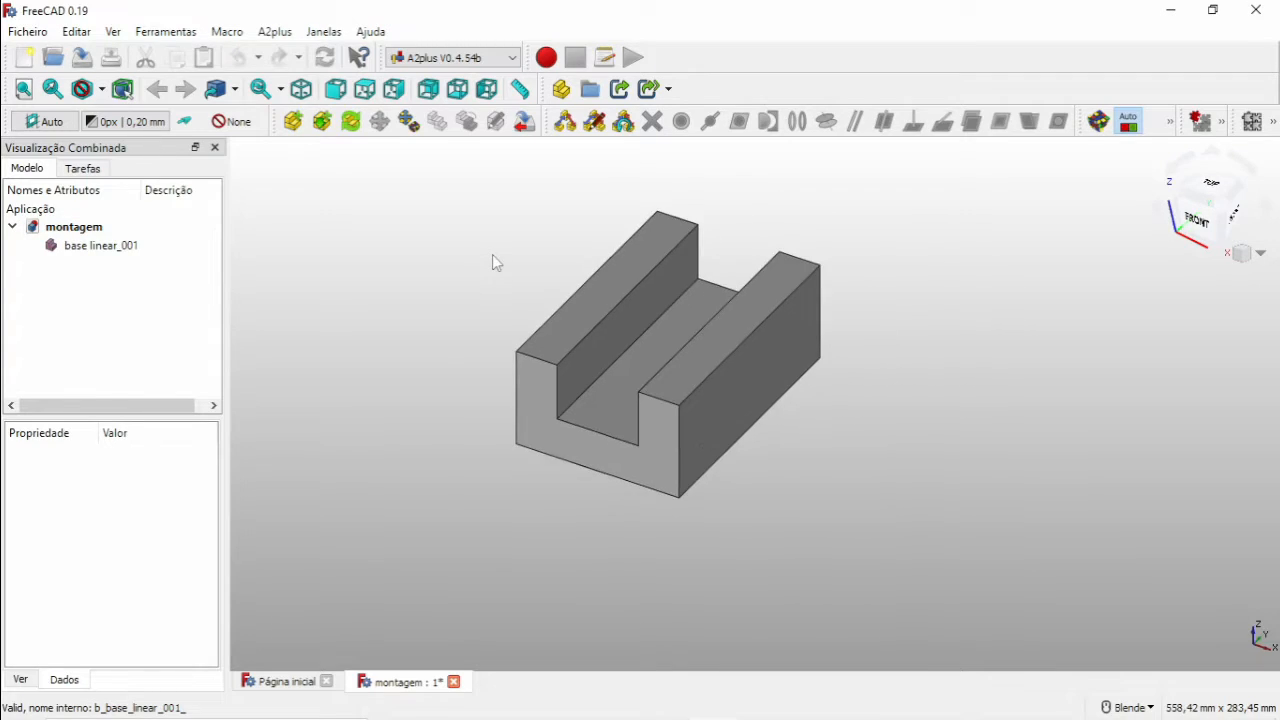
{"action": "scroll", "coordinate": [492, 254], "scroll_direction": "down", "scroll_amount": 3}
{"action": "scroll", "coordinate": [437, 254], "scroll_direction": "up", "scroll_amount": 3}
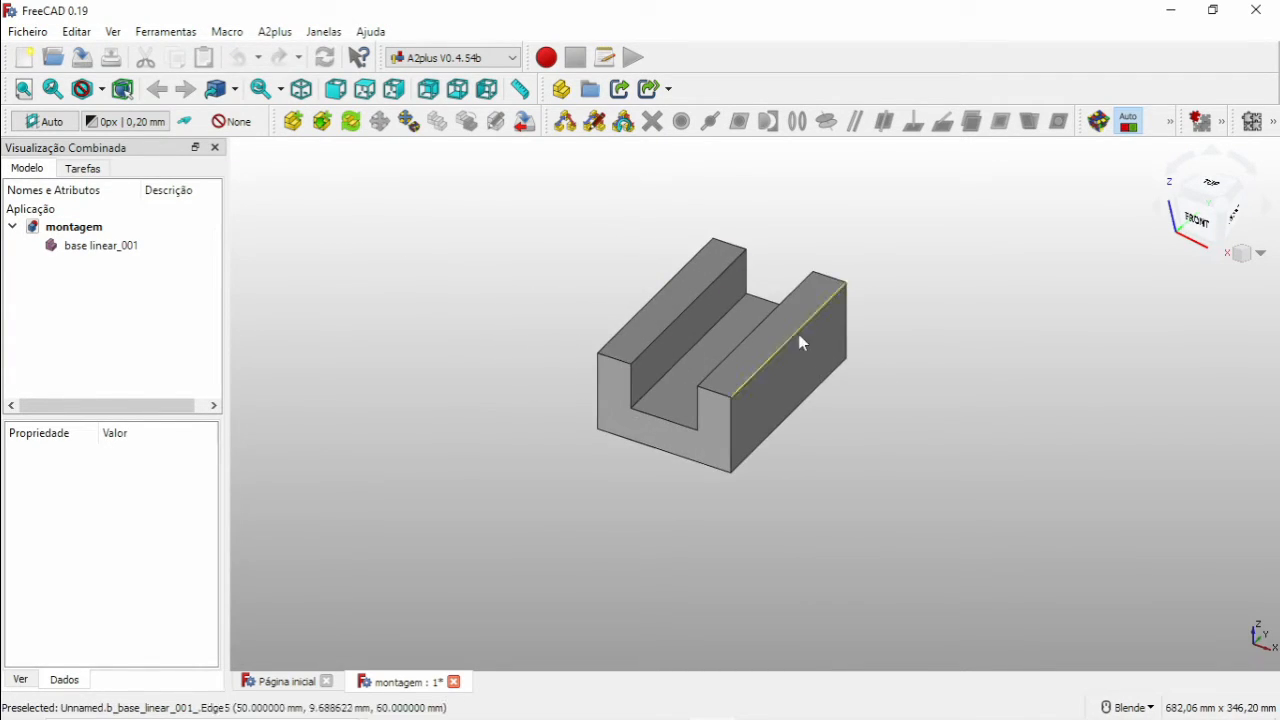
Step: Set the fixed Position property of the base linear part to false
{"action": "left_click", "coordinate": [647, 345]}
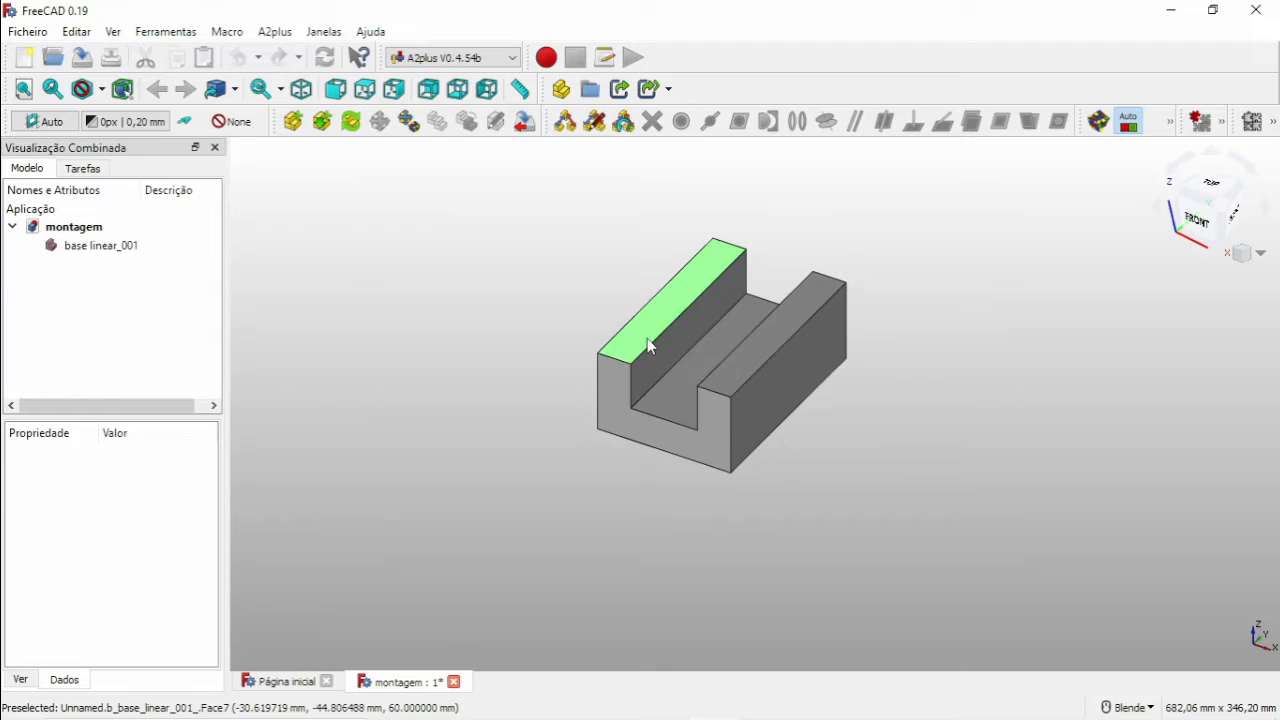
{"action": "left_click", "coordinate": [444, 268]}
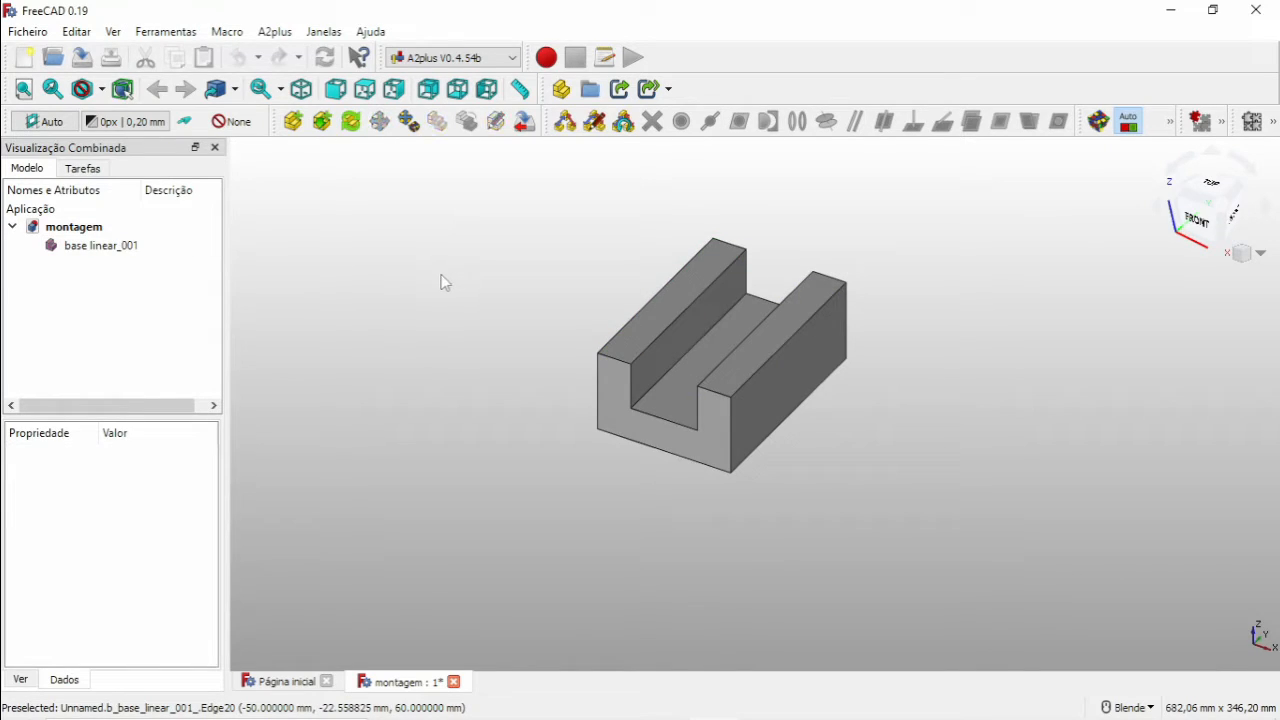
{"action": "left_click", "coordinate": [711, 364]}
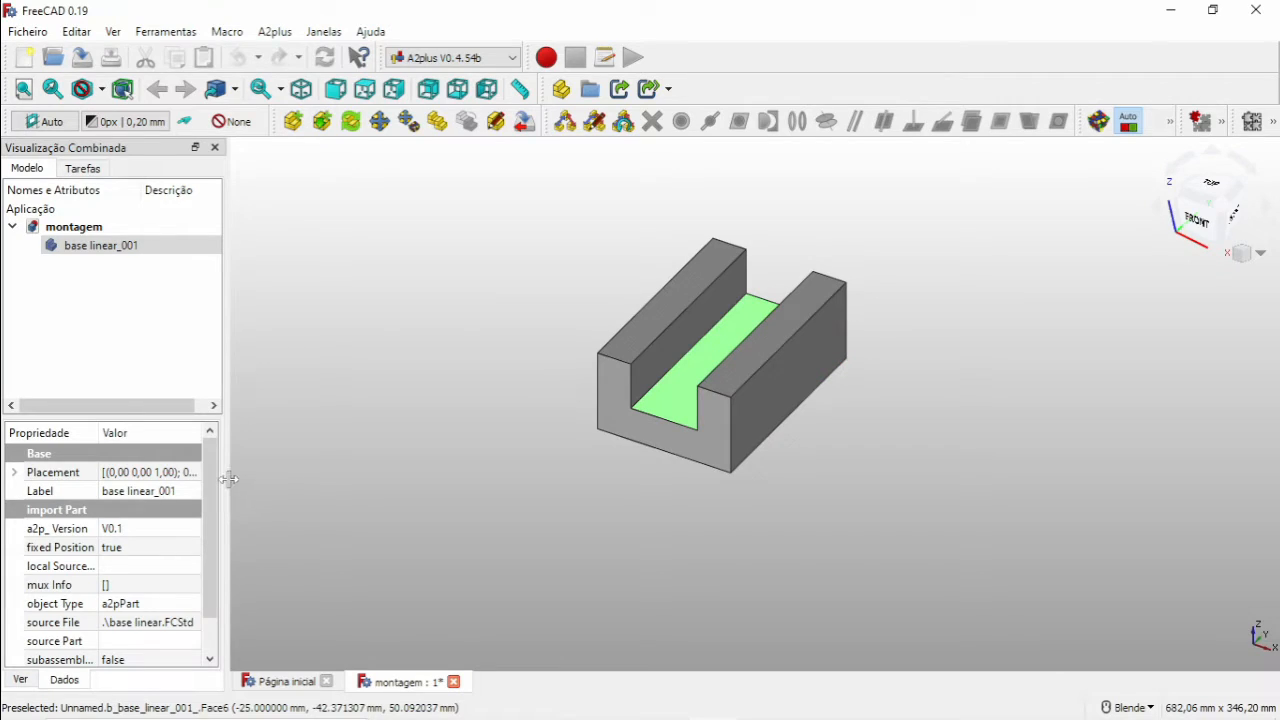
{"action": "left_click_drag", "start_coordinate": [226, 481], "coordinate": [266, 479]}
{"action": "scroll", "coordinate": [244, 484], "scroll_direction": "down", "scroll_amount": 1}
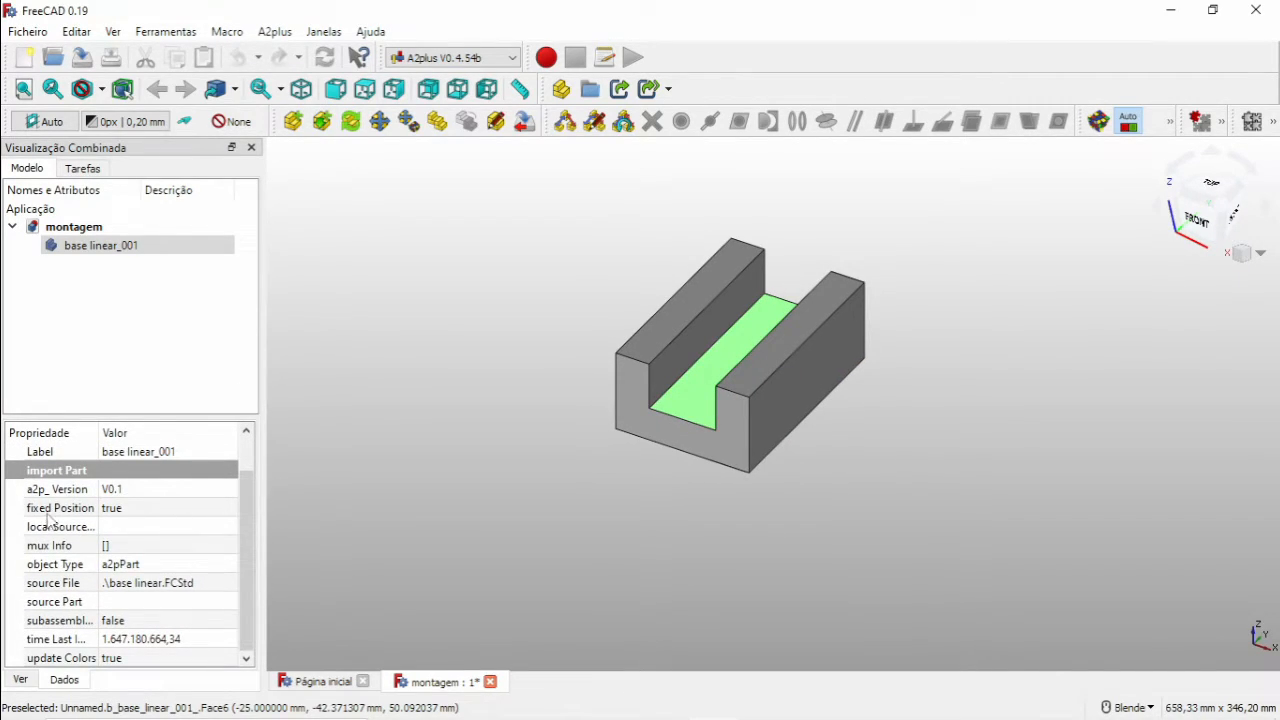
{"action": "left_click", "coordinate": [127, 510]}
{"action": "left_click", "coordinate": [128, 510]}
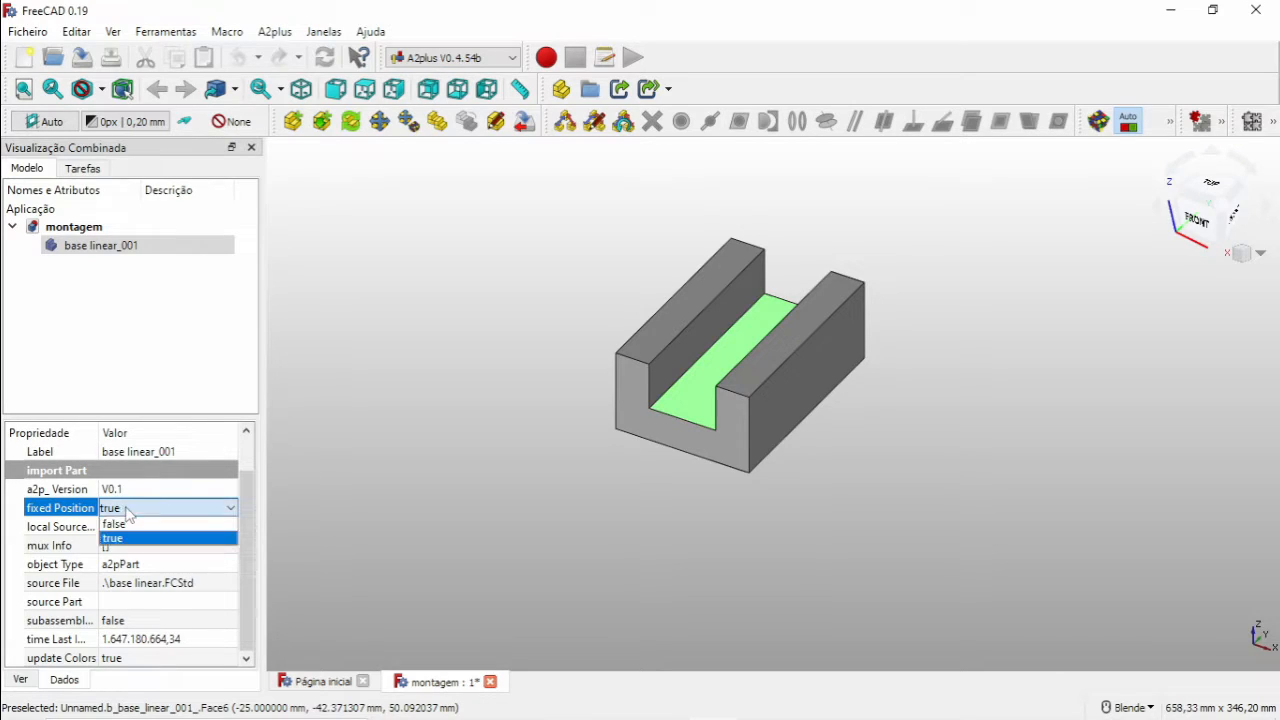
{"action": "left_click", "coordinate": [128, 525]}
{"action": "left_click", "coordinate": [379, 412]}
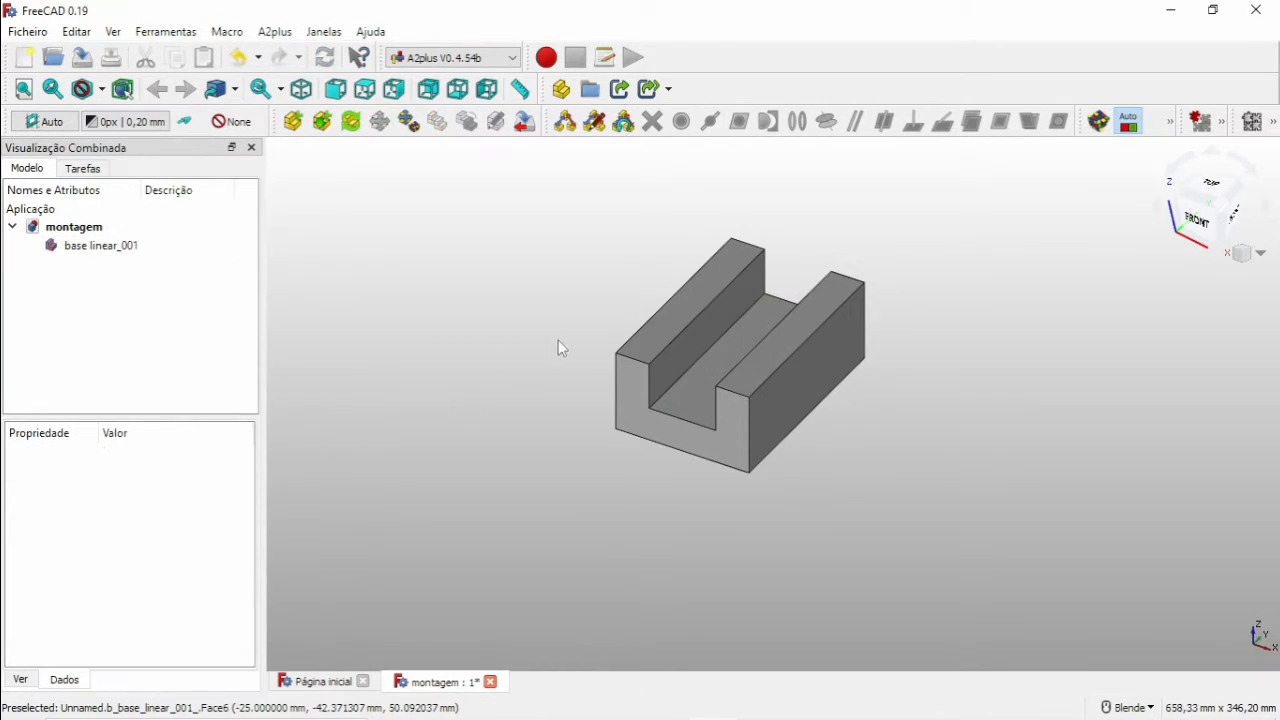
Step: Move the unlocked base linear part a short distance with the A2plus constraint-aware move command
{"action": "left_click", "coordinate": [409, 121]}
{"action": "left_click", "coordinate": [718, 357]}
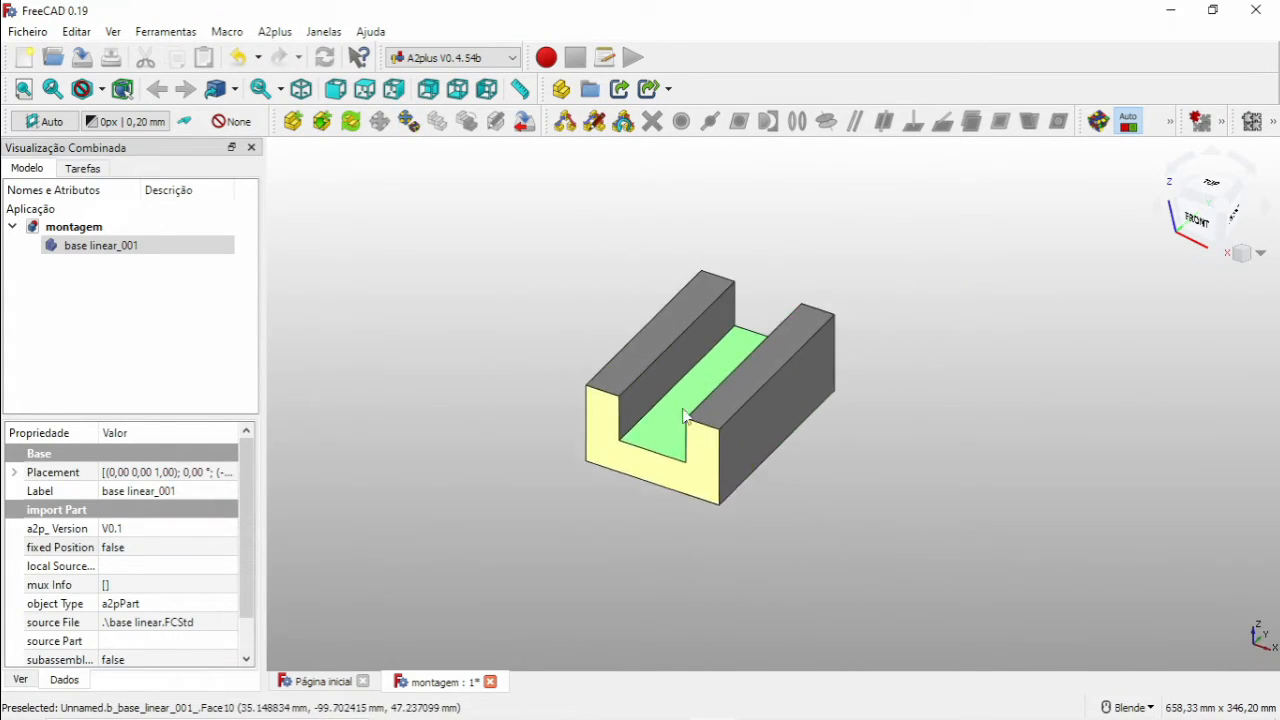
{"action": "left_click", "coordinate": [738, 410]}
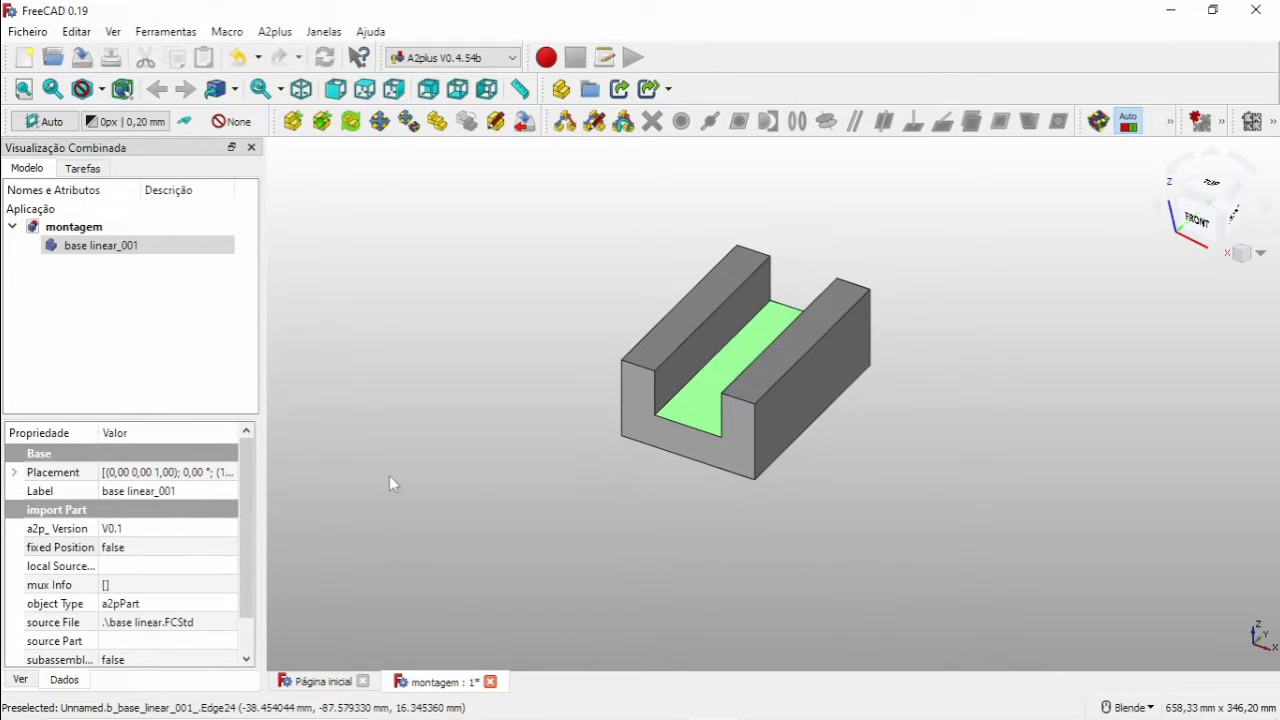
Step: Set the base linear part's fixed Position property to true to lock it in place
{"action": "left_click", "coordinate": [233, 547]}
{"action": "scroll", "coordinate": [233, 550], "scroll_direction": "down", "scroll_amount": 1}
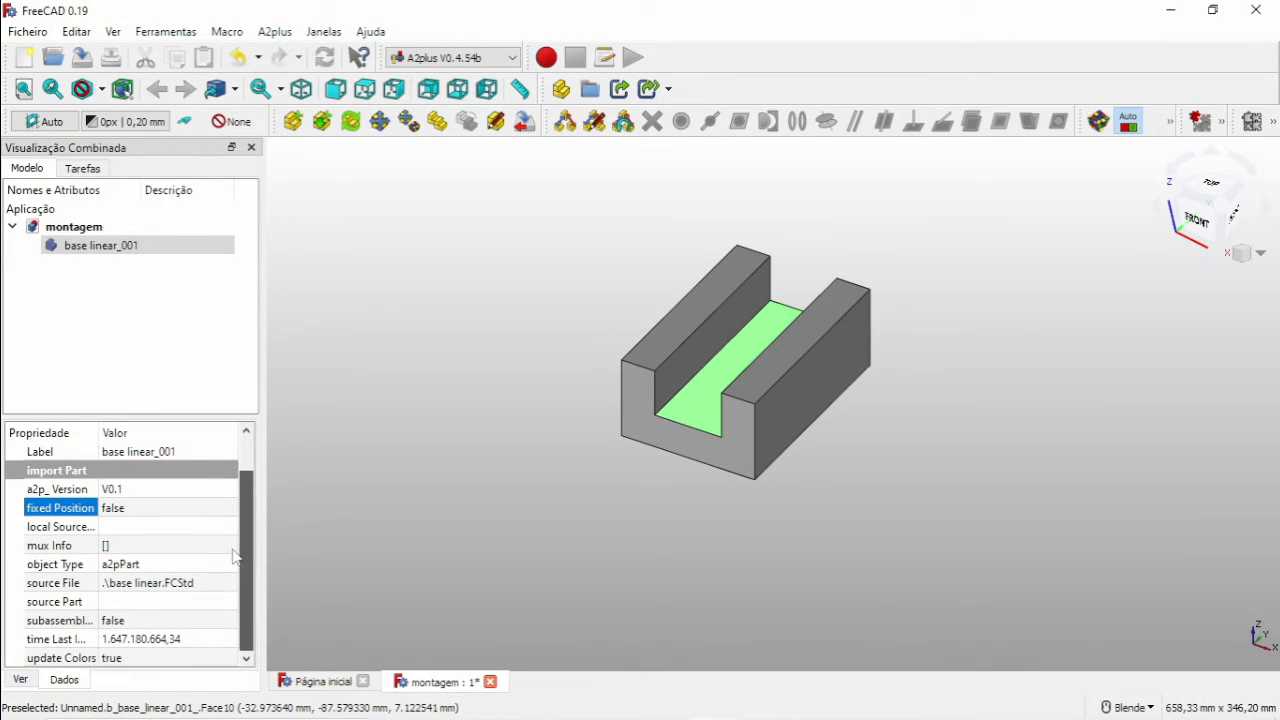
{"action": "left_click", "coordinate": [145, 623]}
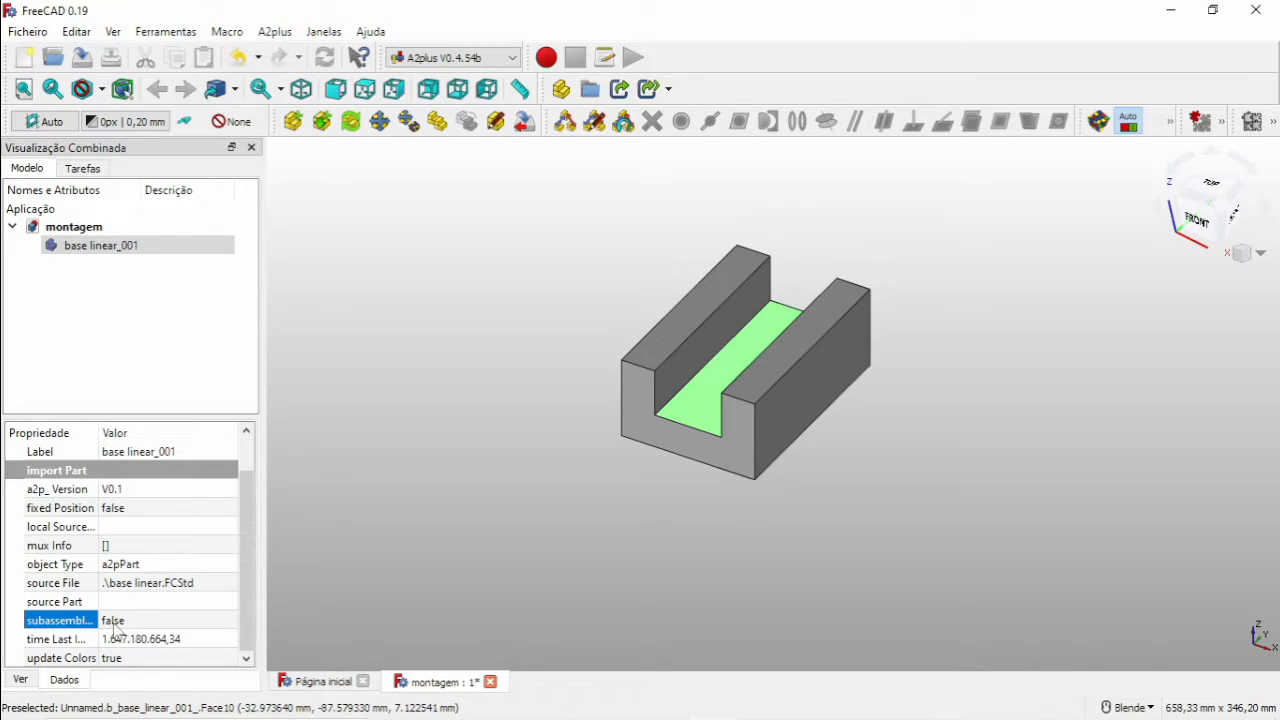
{"action": "left_click", "coordinate": [146, 511]}
{"action": "left_click", "coordinate": [141, 510]}
{"action": "left_click", "coordinate": [135, 538]}
{"action": "left_click", "coordinate": [400, 420]}
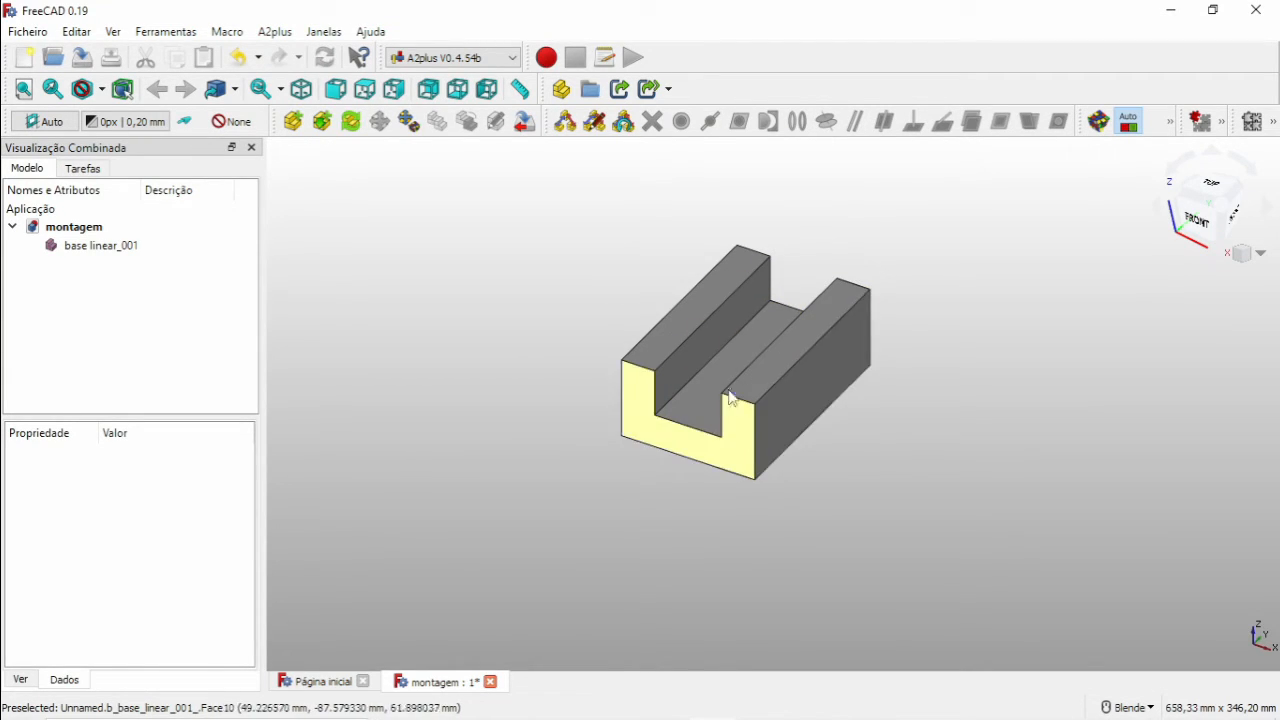
Step: Import rec linear.FCStd into the assembly and place the block beside the base, behind its outer wall
{"action": "left_click", "coordinate": [293, 121]}
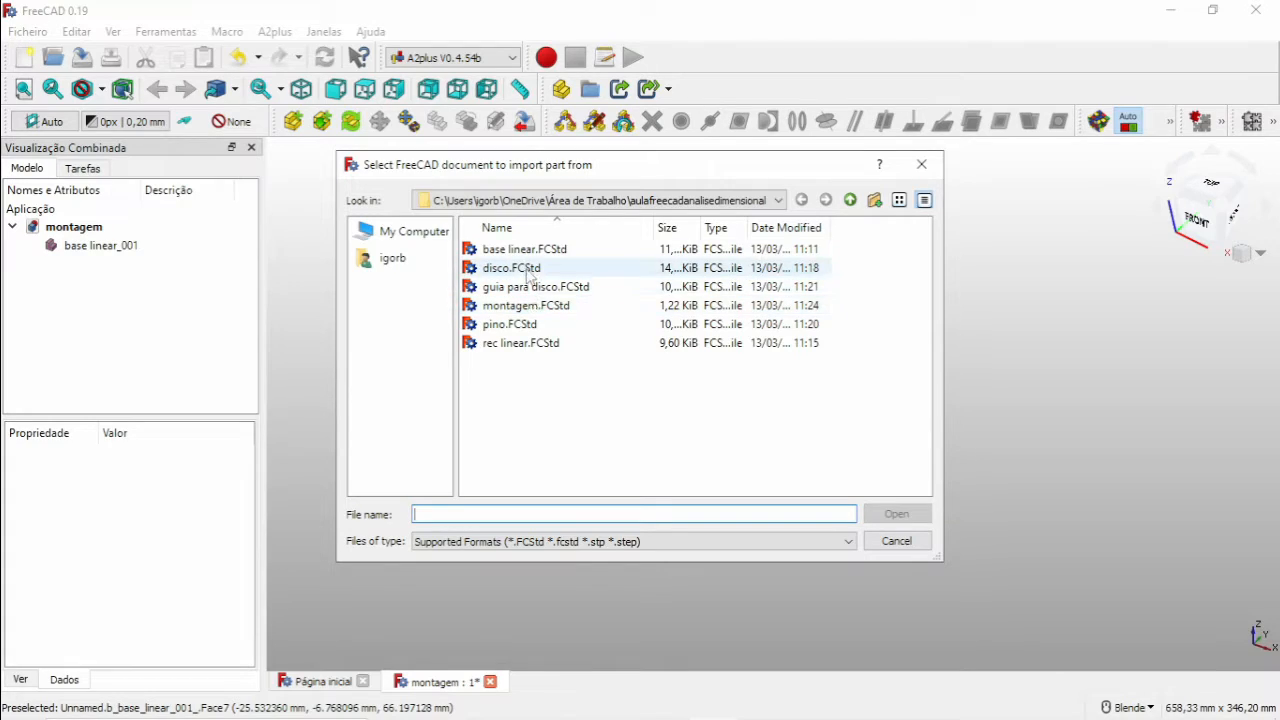
{"action": "left_click", "coordinate": [496, 348]}
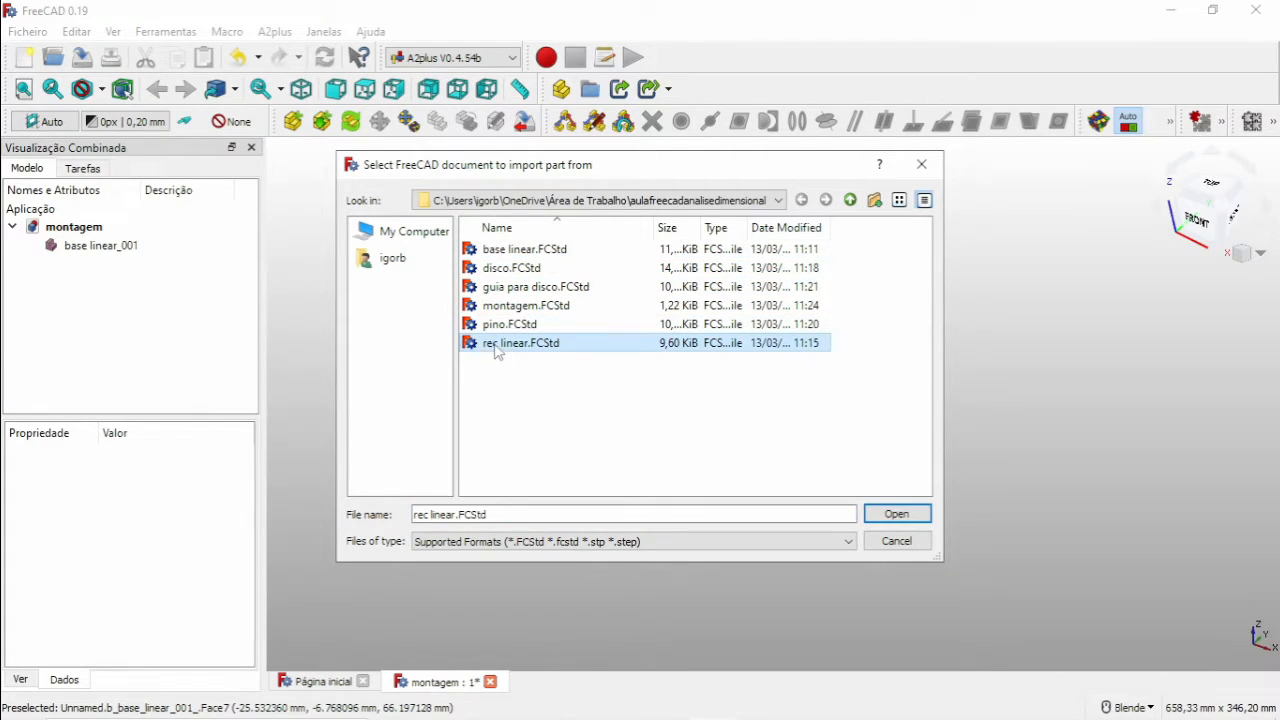
{"action": "left_click", "coordinate": [886, 518]}
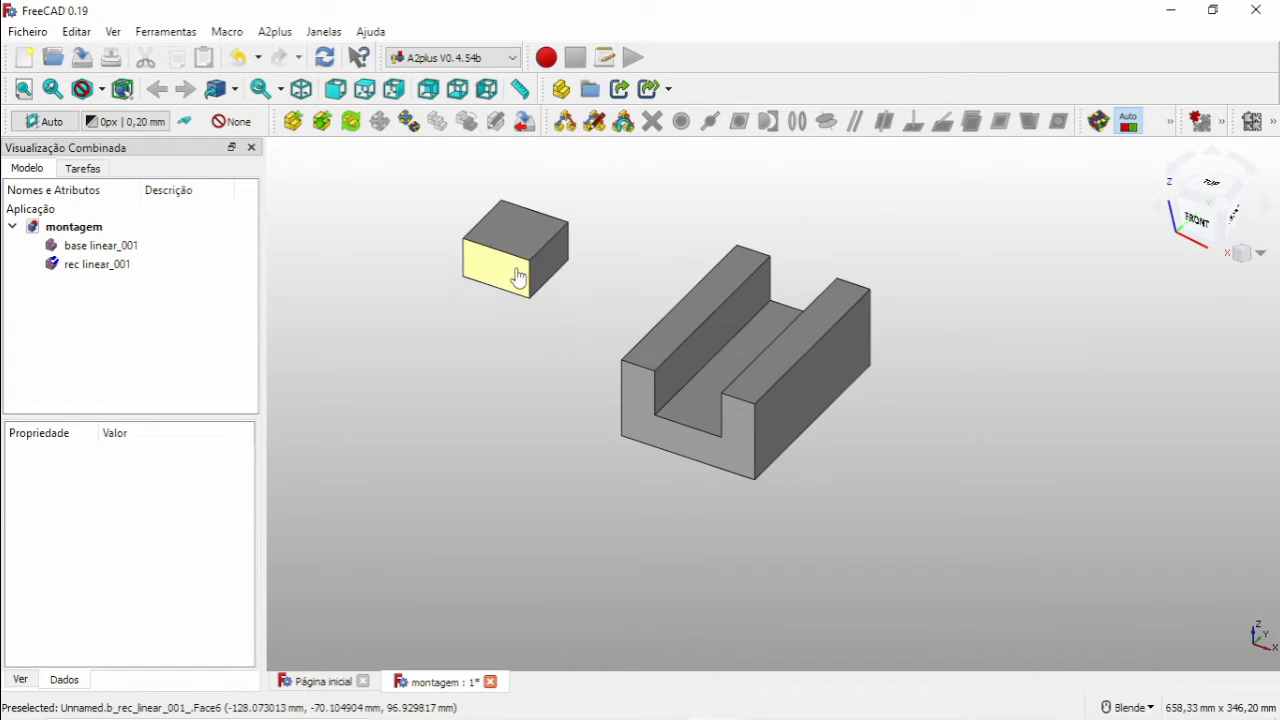
{"action": "left_click", "coordinate": [517, 270]}
{"action": "left_click", "coordinate": [451, 378]}
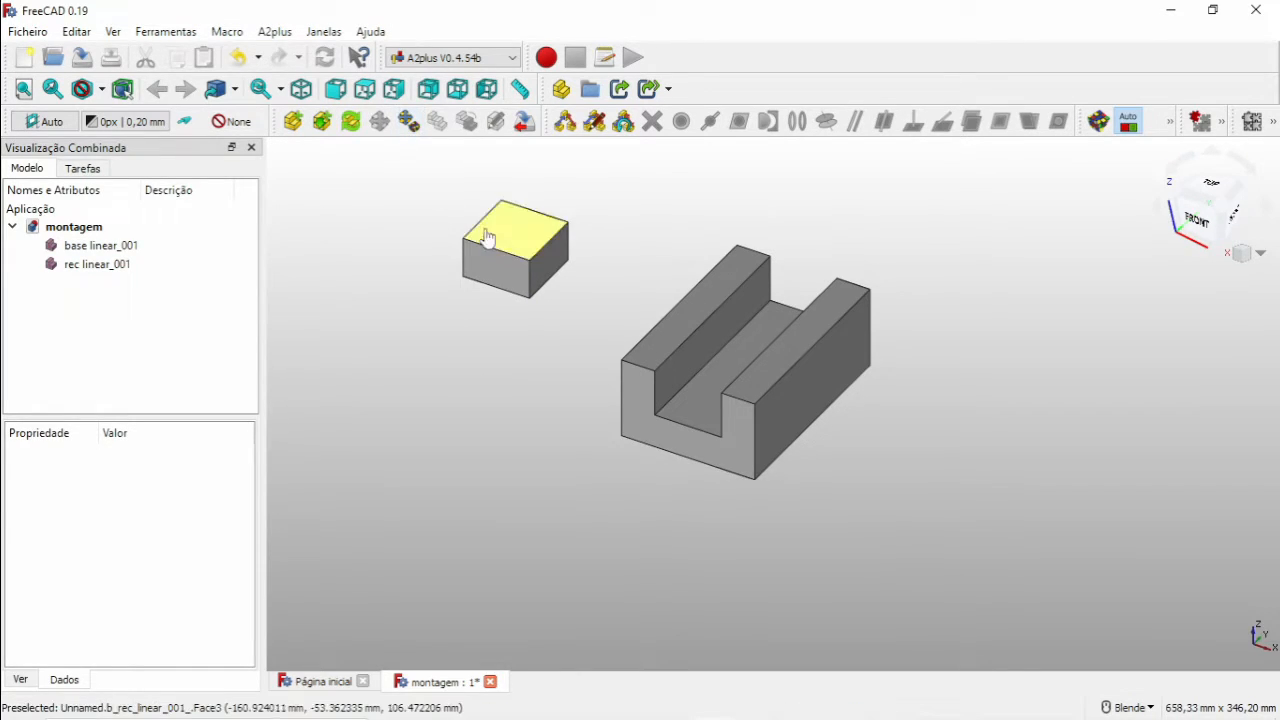
Step: Move the rec linear block slightly closer to the base, and try to move the fixed base linear part
{"action": "left_click", "coordinate": [517, 268]}
{"action": "left_click", "coordinate": [551, 271]}
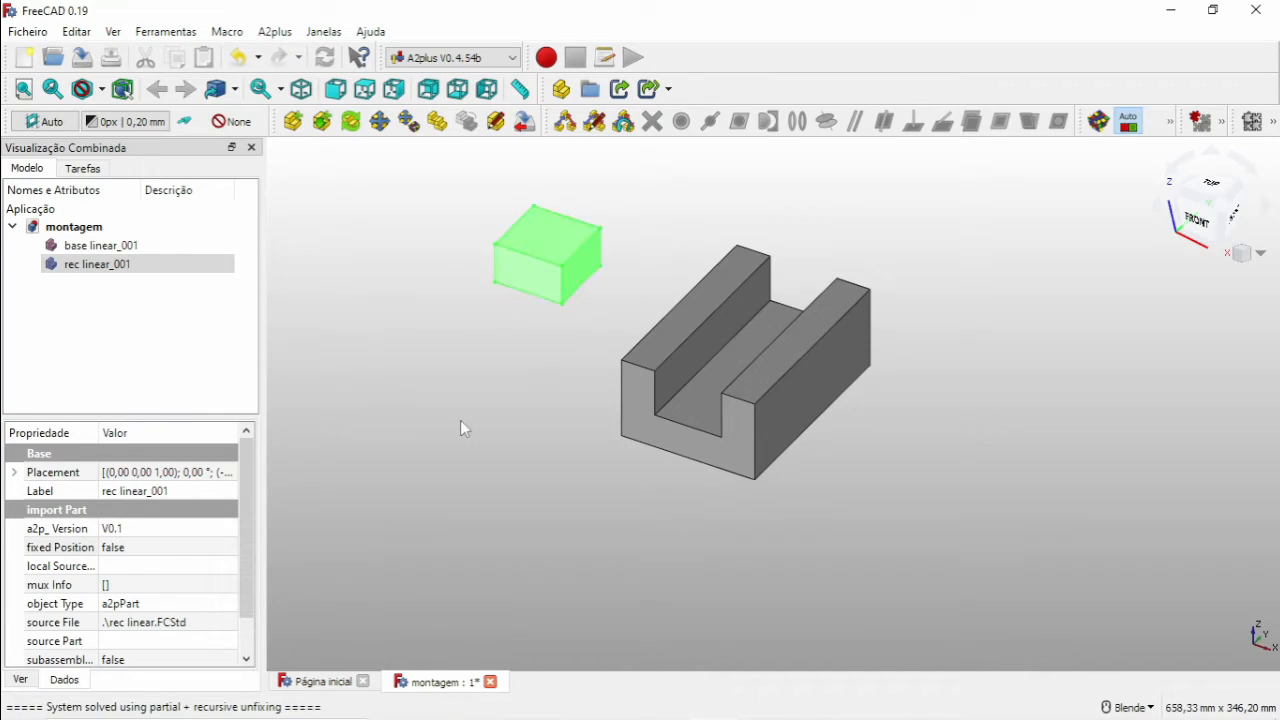
{"action": "left_click", "coordinate": [461, 422]}
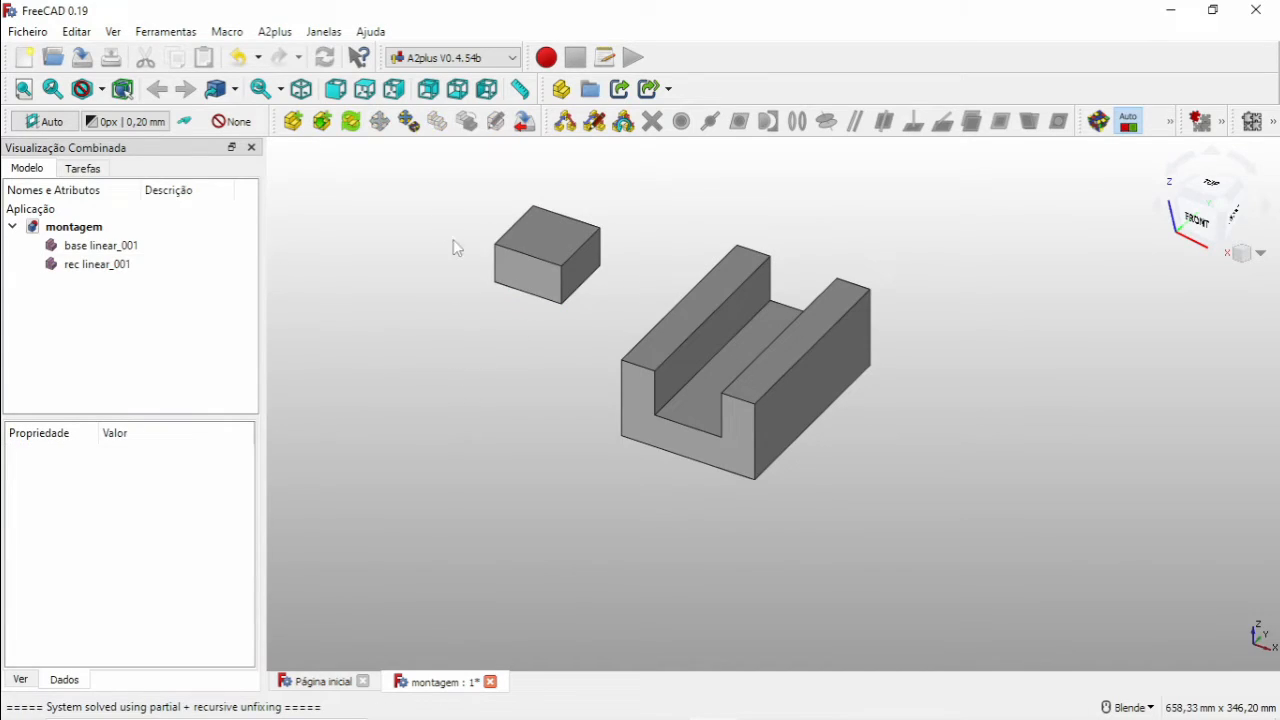
{"action": "left_click", "coordinate": [727, 370]}
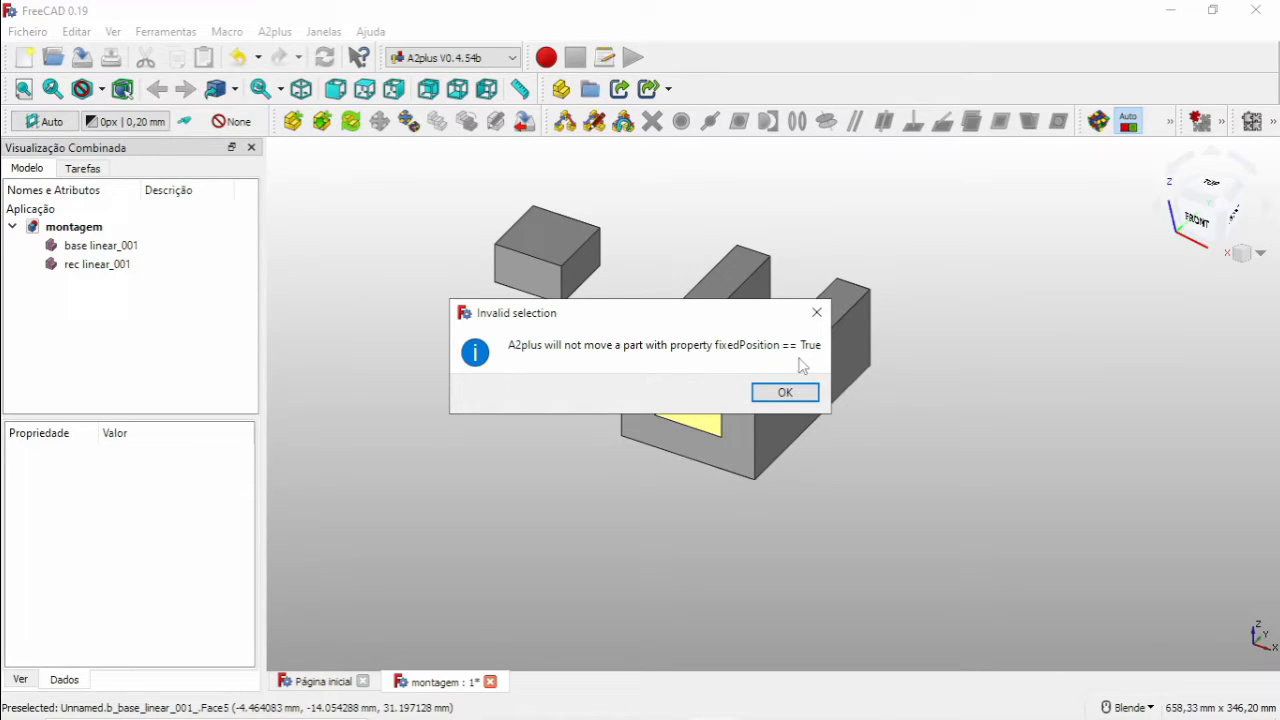
{"action": "left_click", "coordinate": [785, 393]}
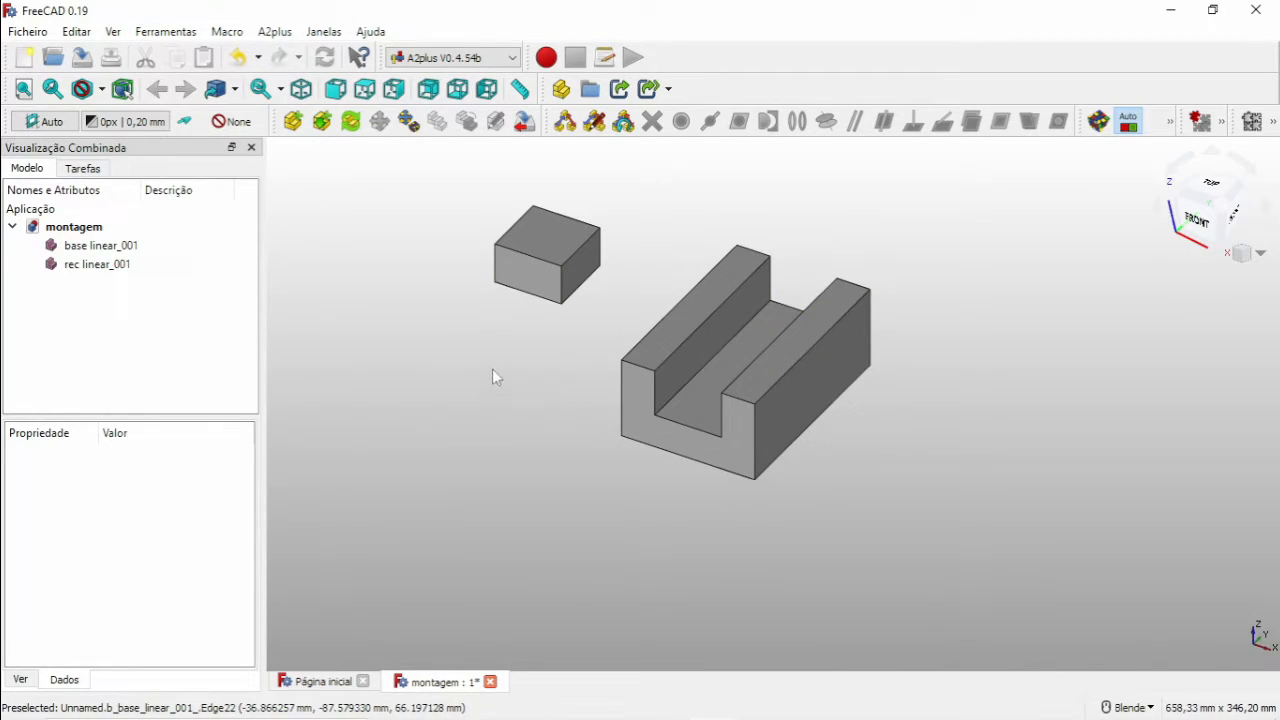
Step: Add an opposed plane coincident constraint with 0 mm offset between the block's side face and the inner face of the facing channel wall
{"action": "left_click", "coordinate": [578, 287]}
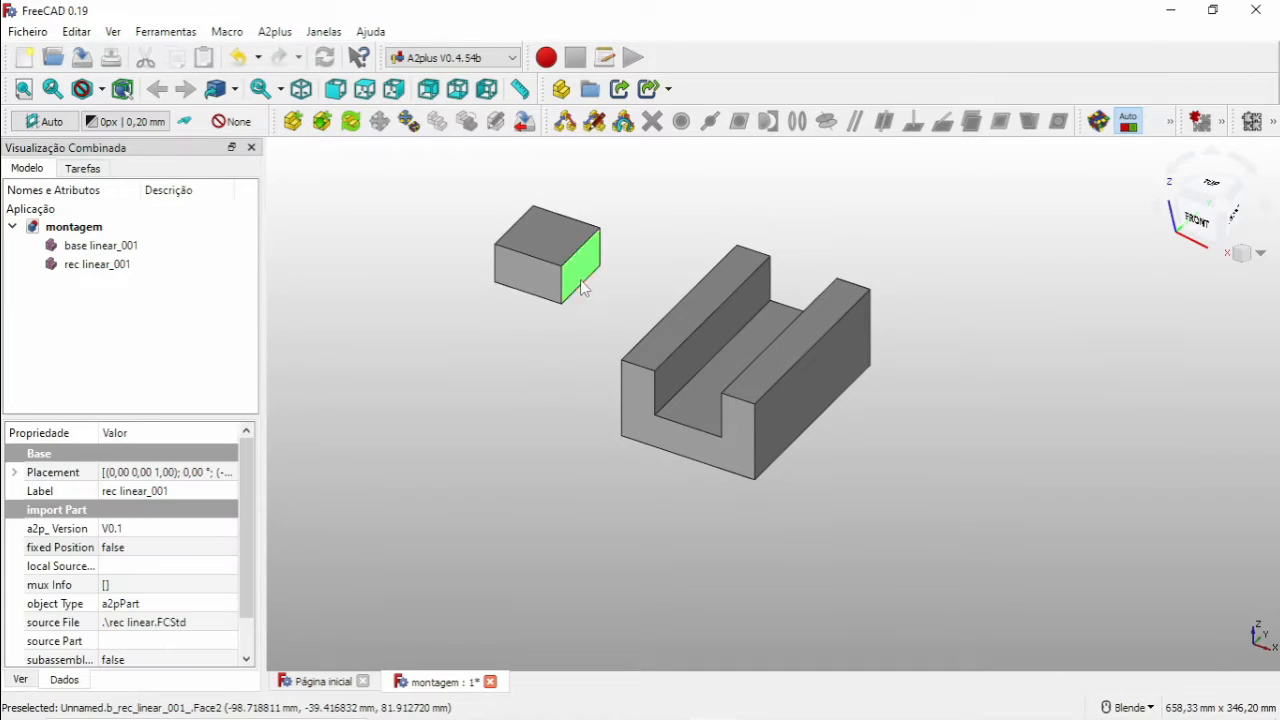
{"action": "middle_click_drag", "start_coordinate": [709, 431], "coordinate": [868, 424]}
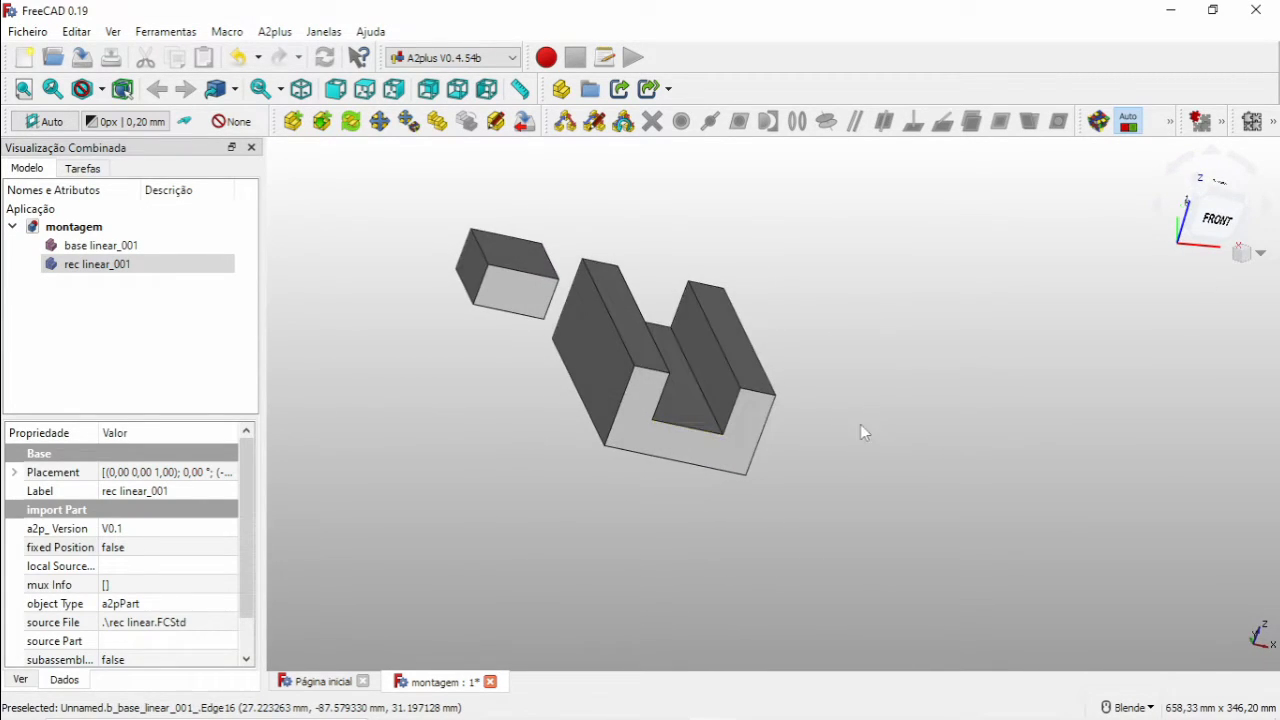
{"action": "left_click", "coordinate": [721, 384], "text": "ctrl"}
{"action": "middle_click_drag", "start_coordinate": [728, 424], "coordinate": [591, 400]}
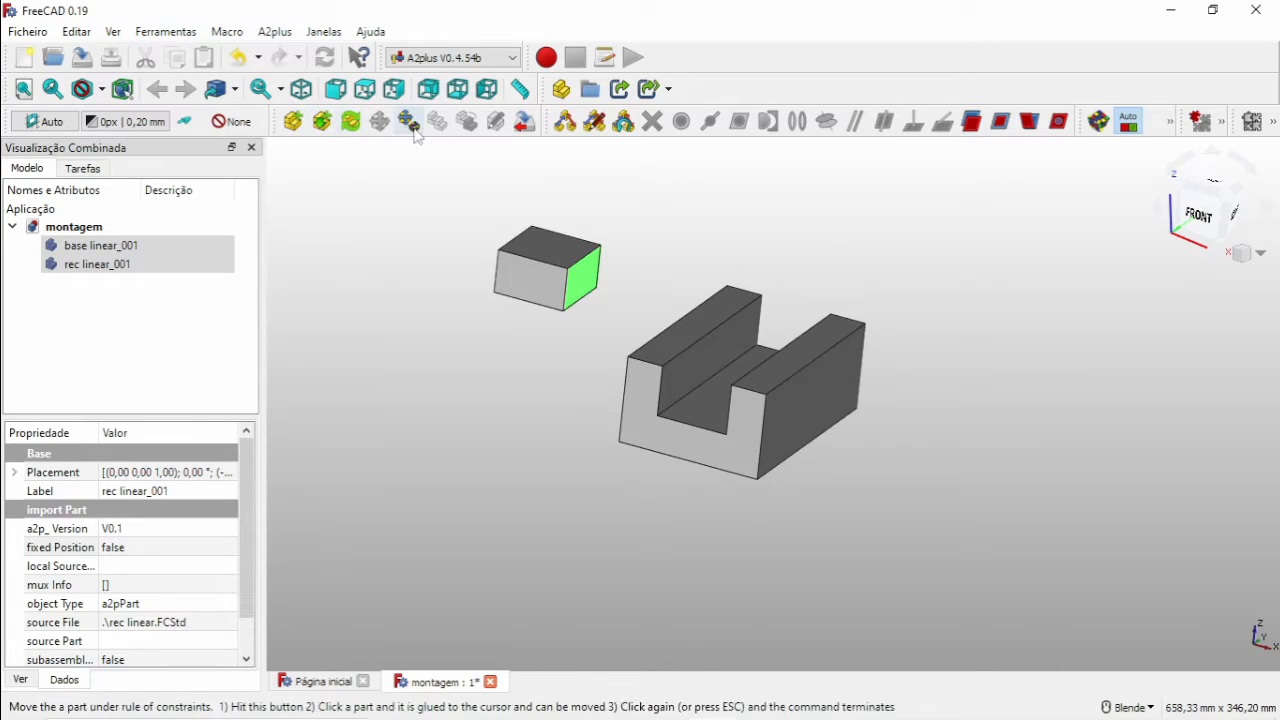
{"action": "left_click", "coordinate": [999, 122]}
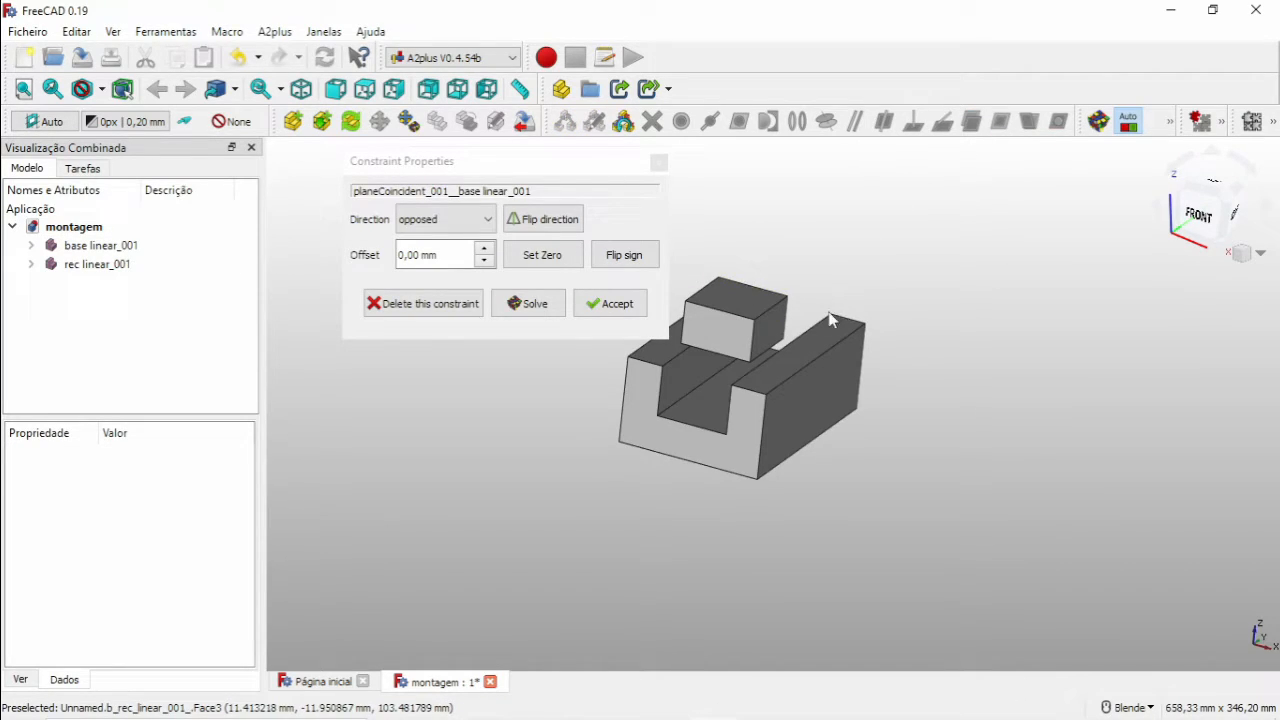
{"action": "left_click", "coordinate": [613, 305]}
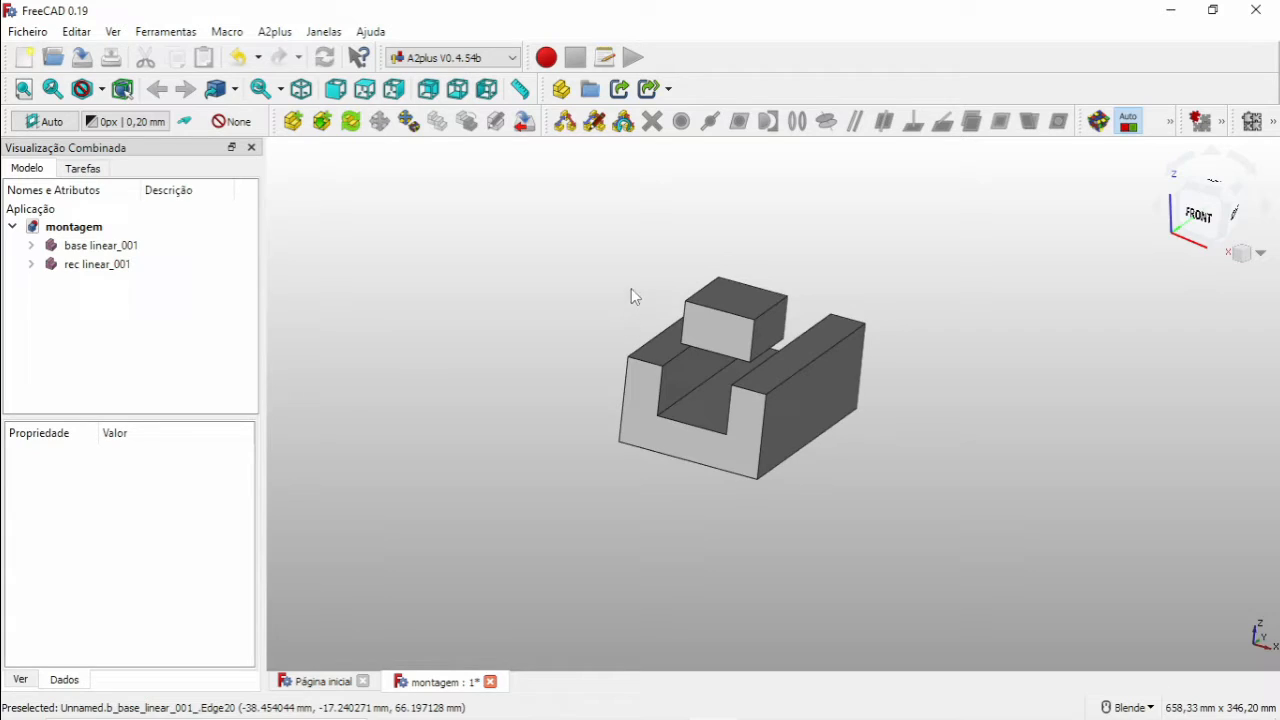
Step: Move the constrained rec linear block down in front of the base's channel opening
{"action": "left_click", "coordinate": [737, 297]}
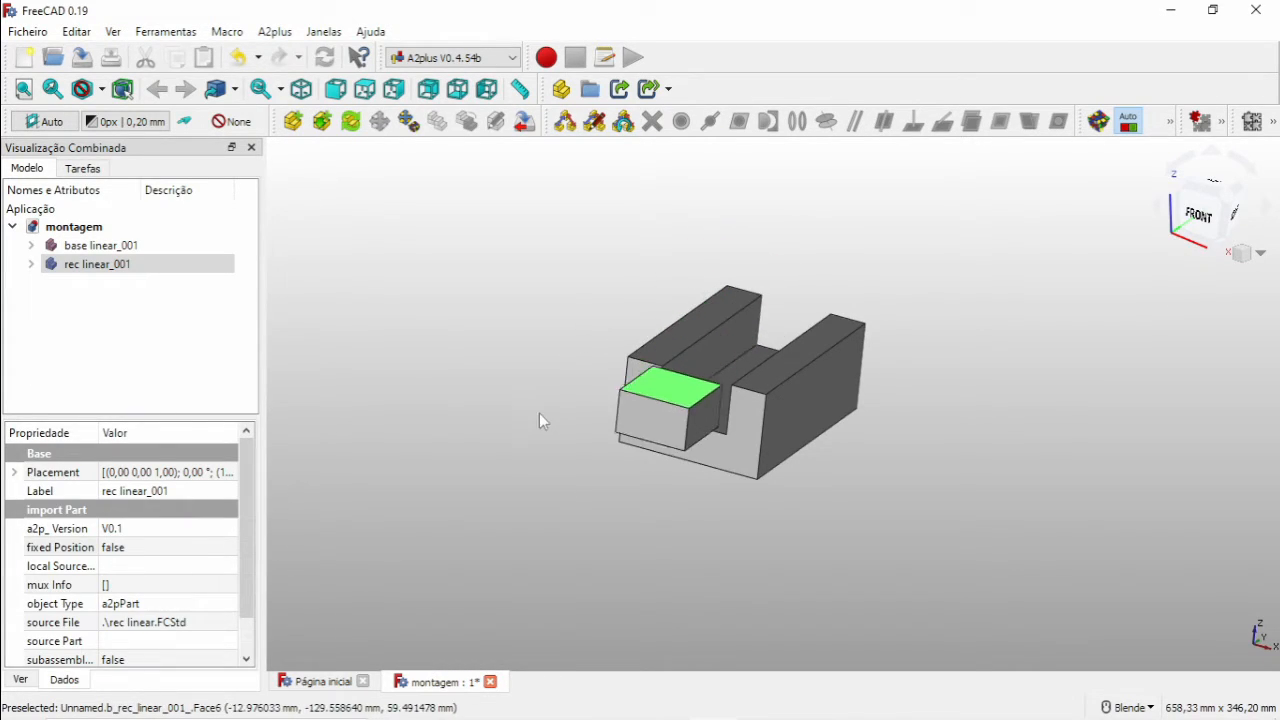
Step: Move the rec linear block vertically until it lines up with the base's channel, slightly above the channel floor
{"action": "left_click", "coordinate": [690, 398]}
{"action": "left_click", "coordinate": [1205, 222]}
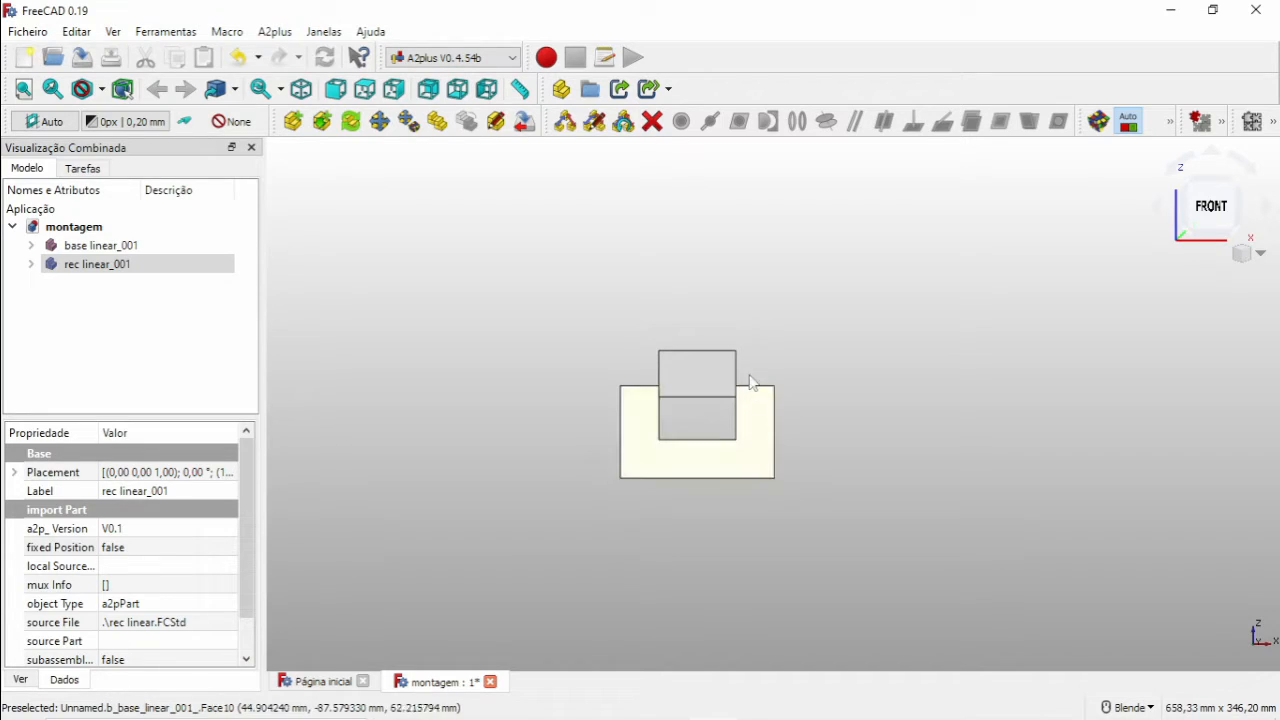
{"action": "left_click", "coordinate": [588, 259]}
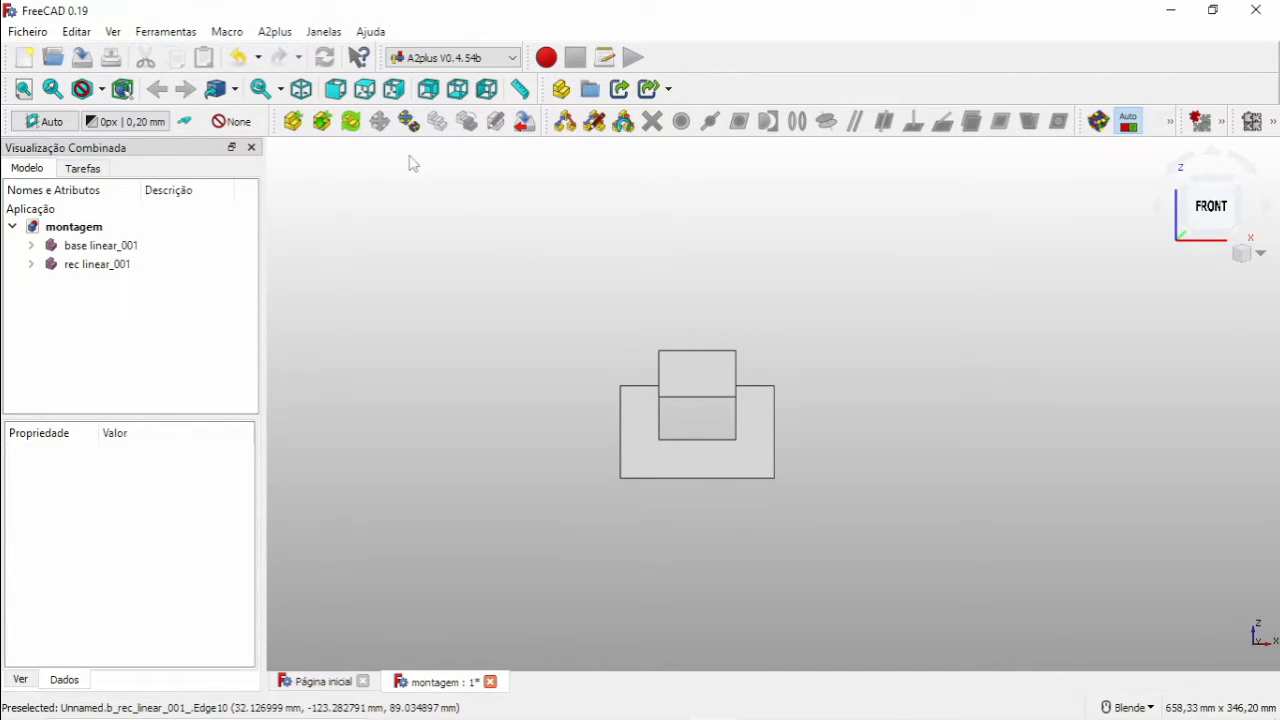
{"action": "left_click", "coordinate": [683, 384]}
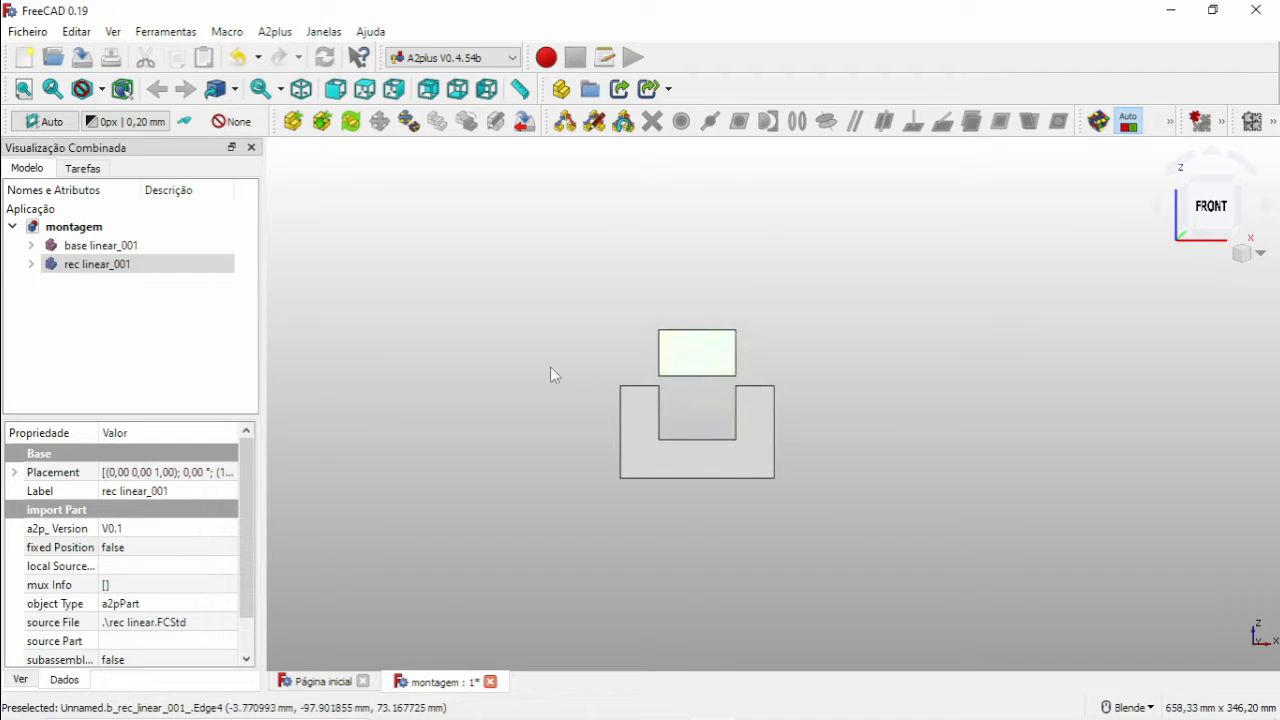
{"action": "left_click", "coordinate": [680, 414]}
Step: Move the rec linear block into the base's channel until its front face is about flush with the base's front
{"action": "middle_click_drag", "start_coordinate": [970, 261], "coordinate": [905, 385]}
{"action": "left_click", "coordinate": [1219, 197]}
{"action": "middle_click_drag", "start_coordinate": [719, 234], "coordinate": [783, 366], "text": "shift"}
{"action": "left_click", "coordinate": [407, 124]}
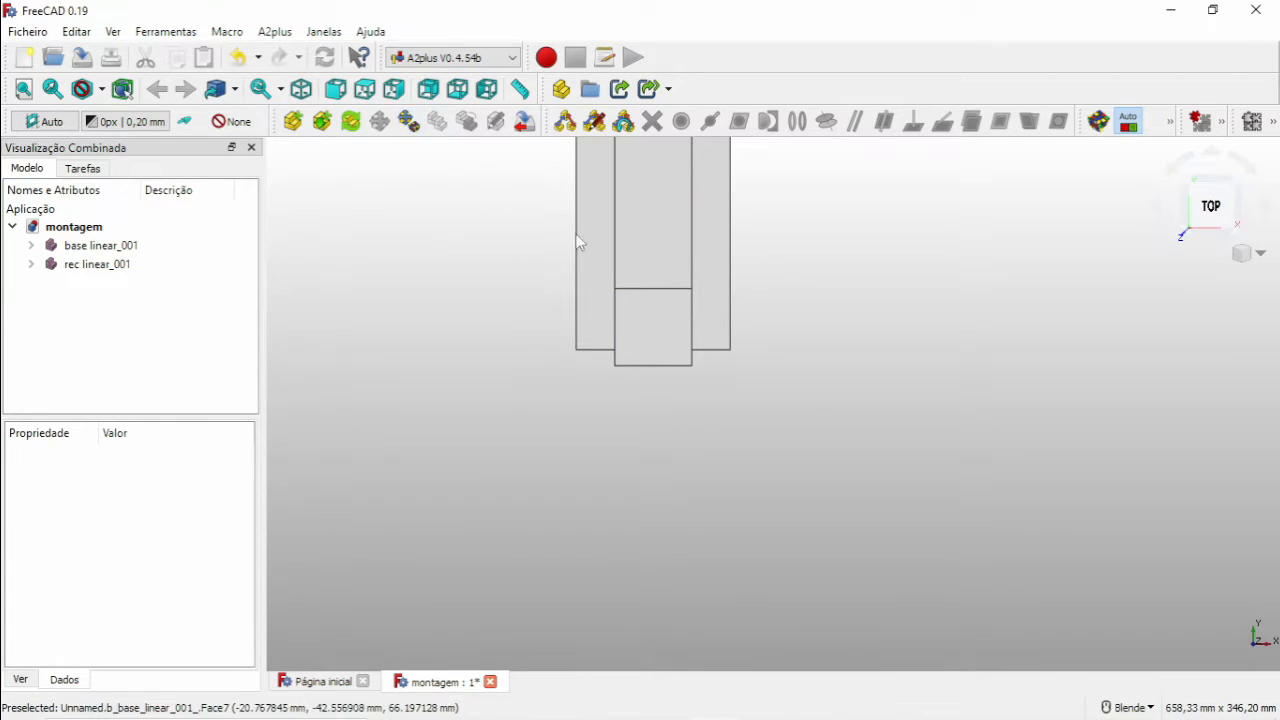
{"action": "left_click", "coordinate": [634, 329]}
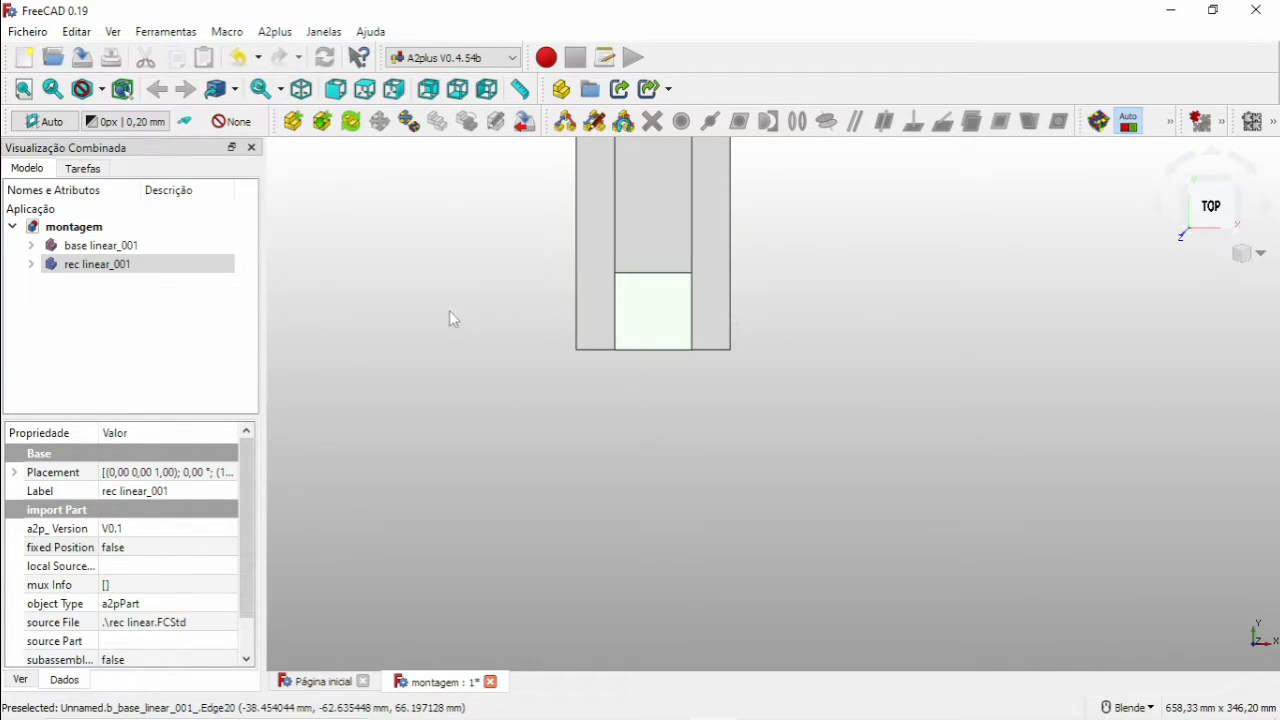
{"action": "left_click", "coordinate": [666, 331]}
Step: Move the rec linear block up out of the channel so it sits clear above the base
{"action": "key", "text": "0"}
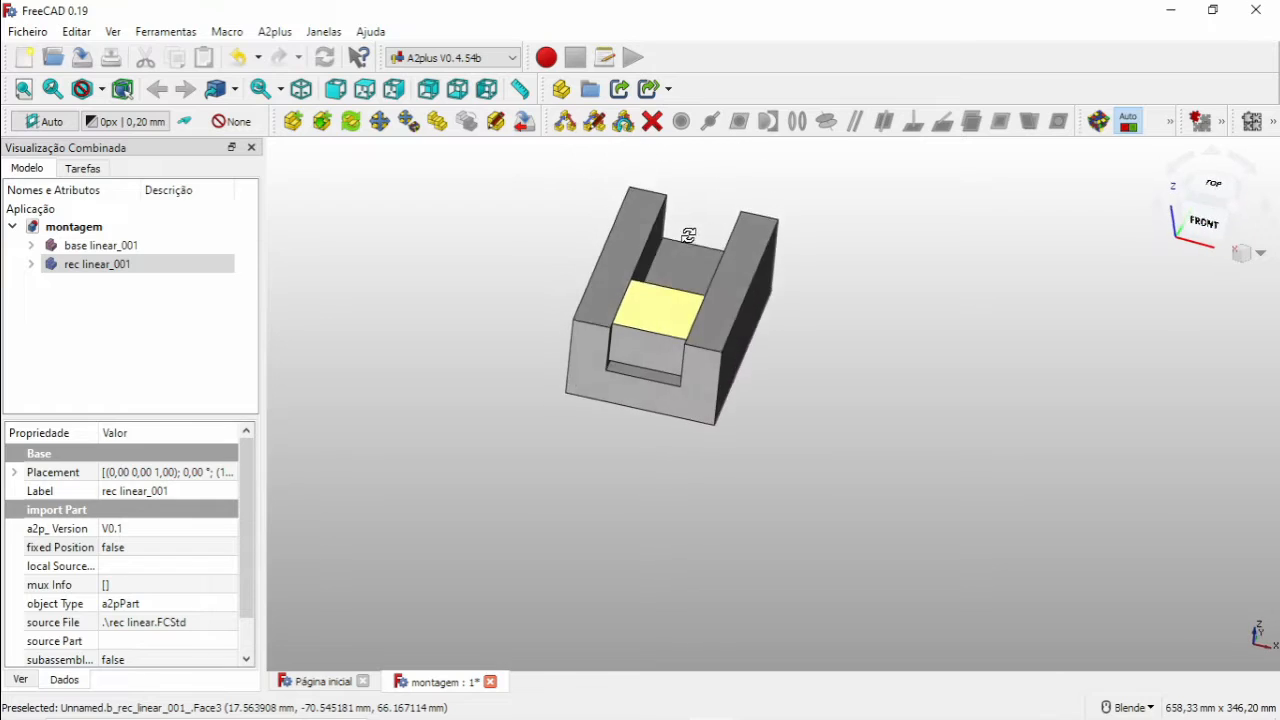
{"action": "middle_click_drag", "start_coordinate": [701, 273], "coordinate": [806, 285]}
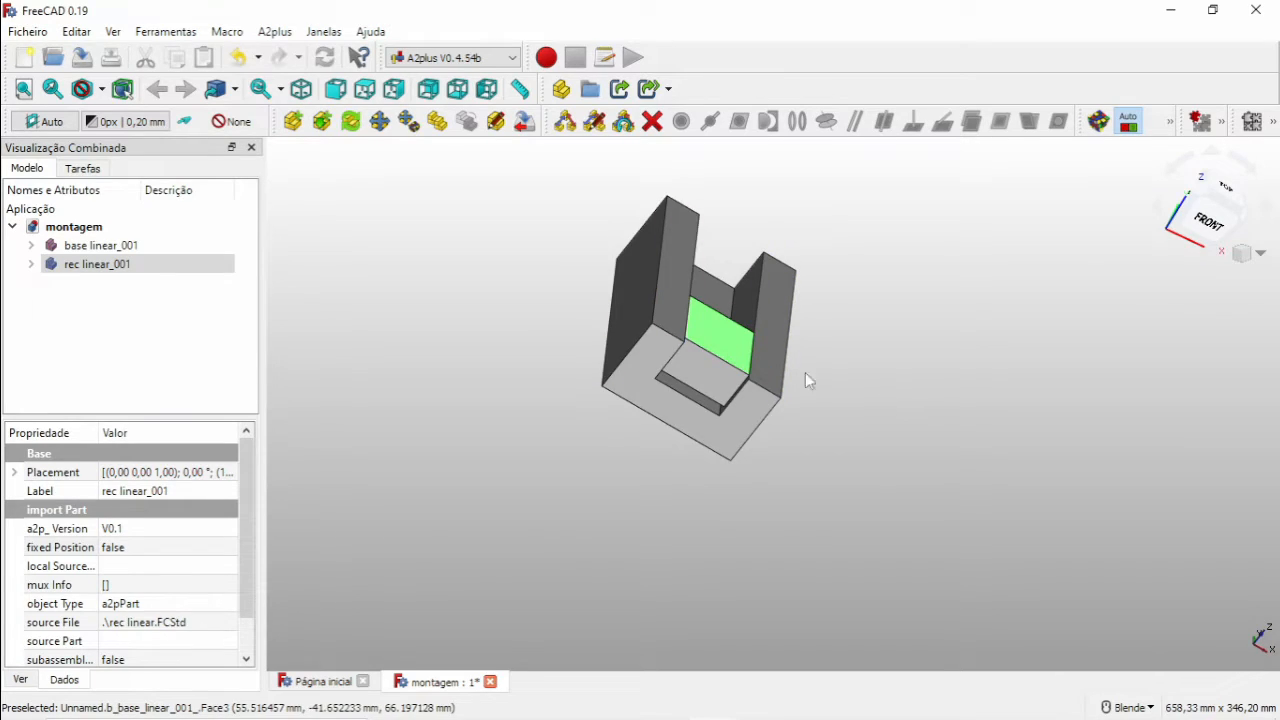
{"action": "middle_click_drag", "start_coordinate": [824, 394], "coordinate": [409, 180]}
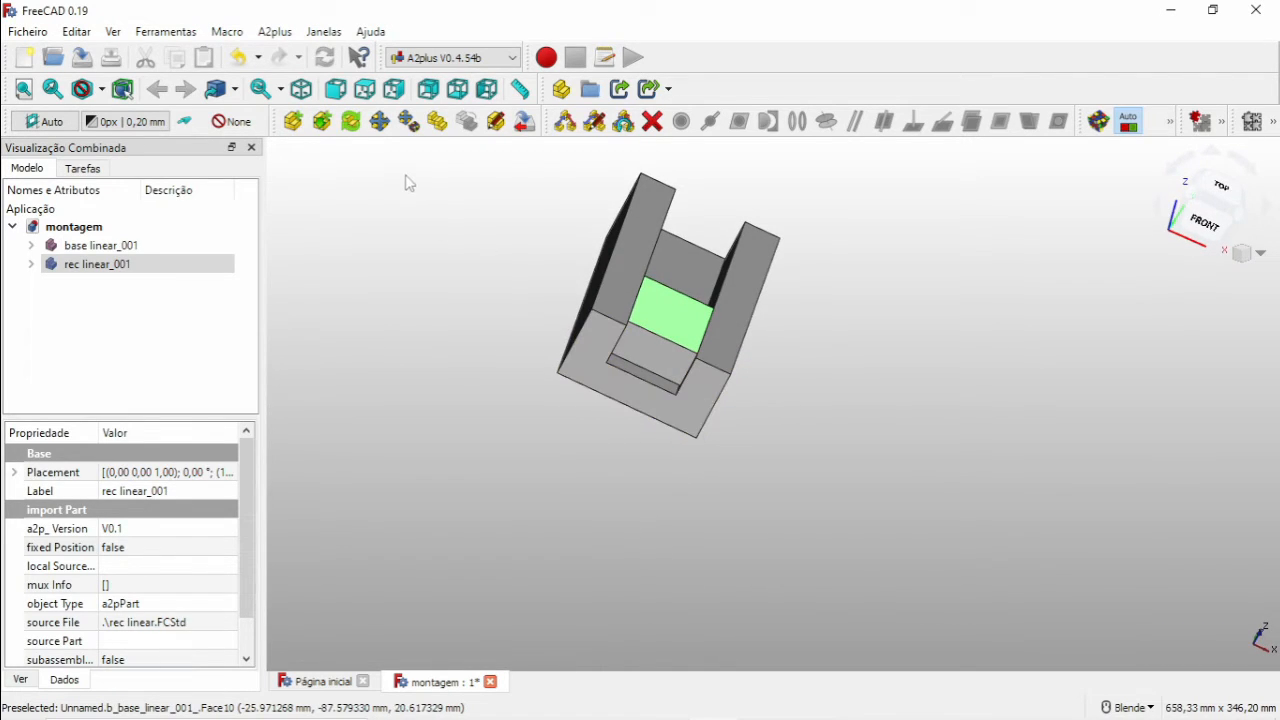
{"action": "left_click", "coordinate": [410, 153]}
{"action": "left_click", "coordinate": [379, 121]}
{"action": "left_click", "coordinate": [668, 312]}
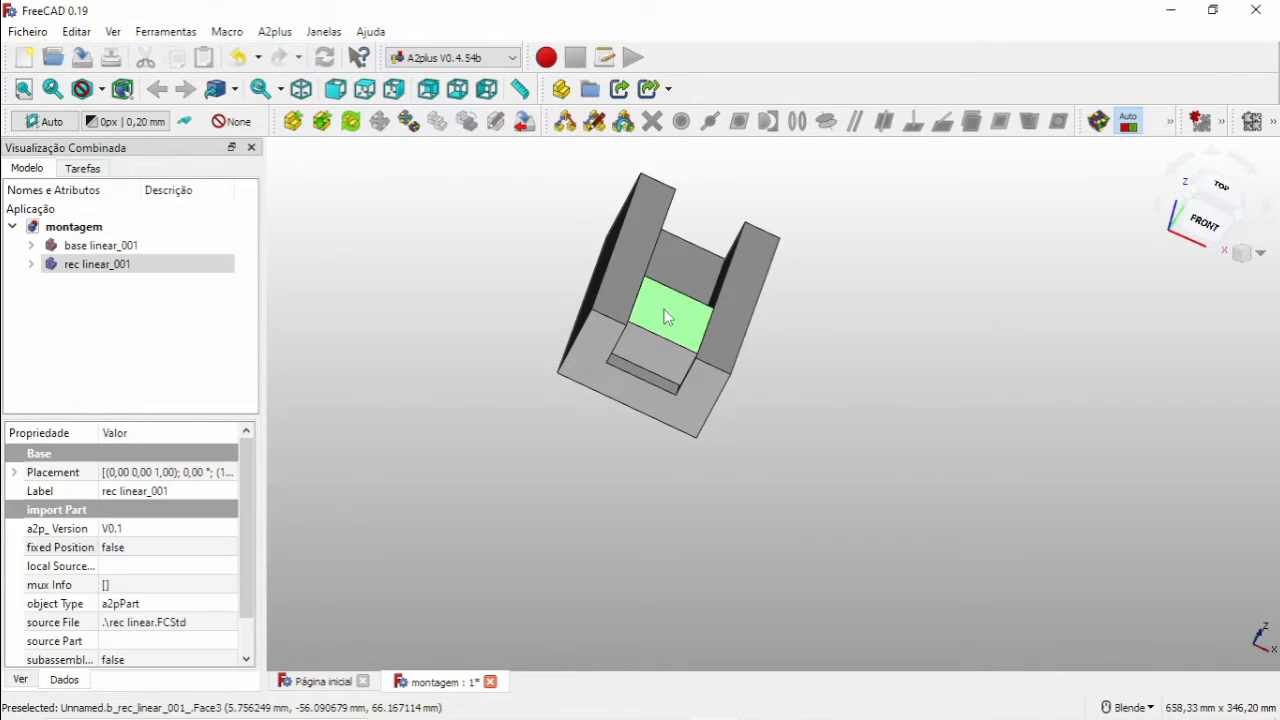
{"action": "left_click", "coordinate": [791, 224]}
Step: Add an opposed plane coincident constraint with 0 mm offset between the block's bottom face and the base's channel floor
{"action": "middle_click_drag", "start_coordinate": [807, 289], "coordinate": [867, 208]}
{"action": "left_click", "coordinate": [743, 222]}
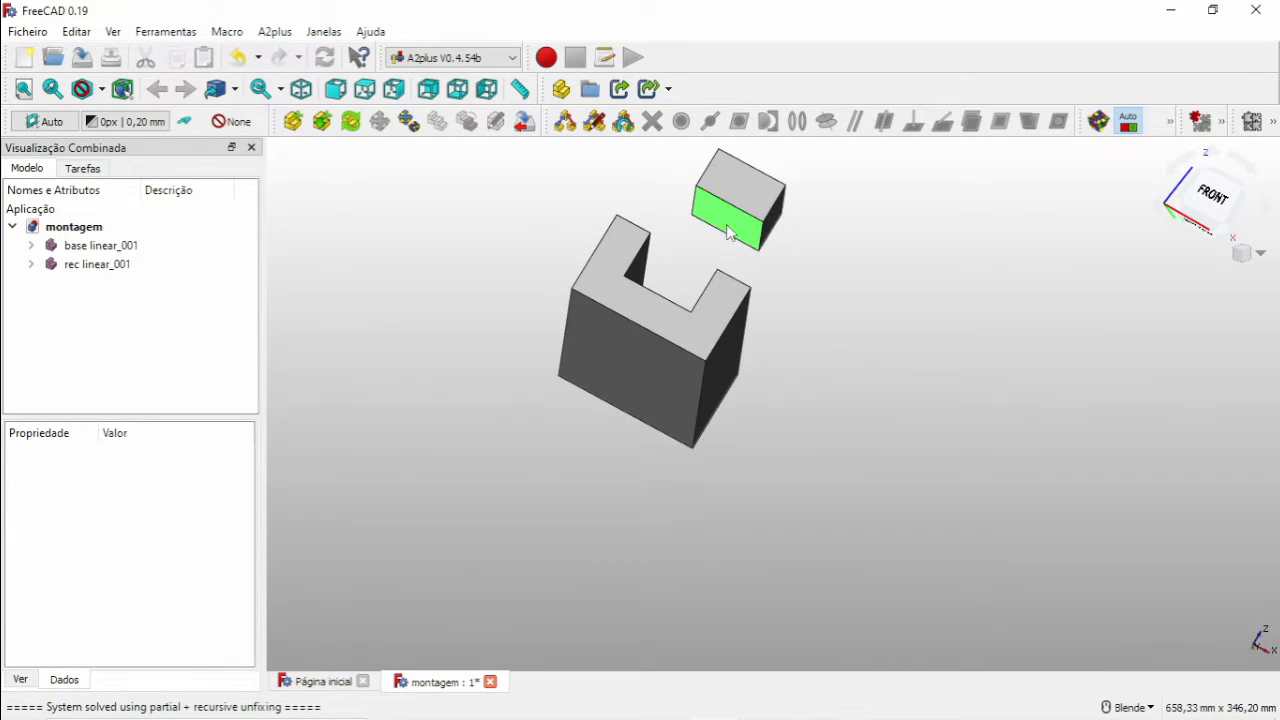
{"action": "middle_click_drag", "start_coordinate": [686, 237], "coordinate": [670, 360]}
{"action": "left_click", "coordinate": [720, 330], "text": "ctrl"}
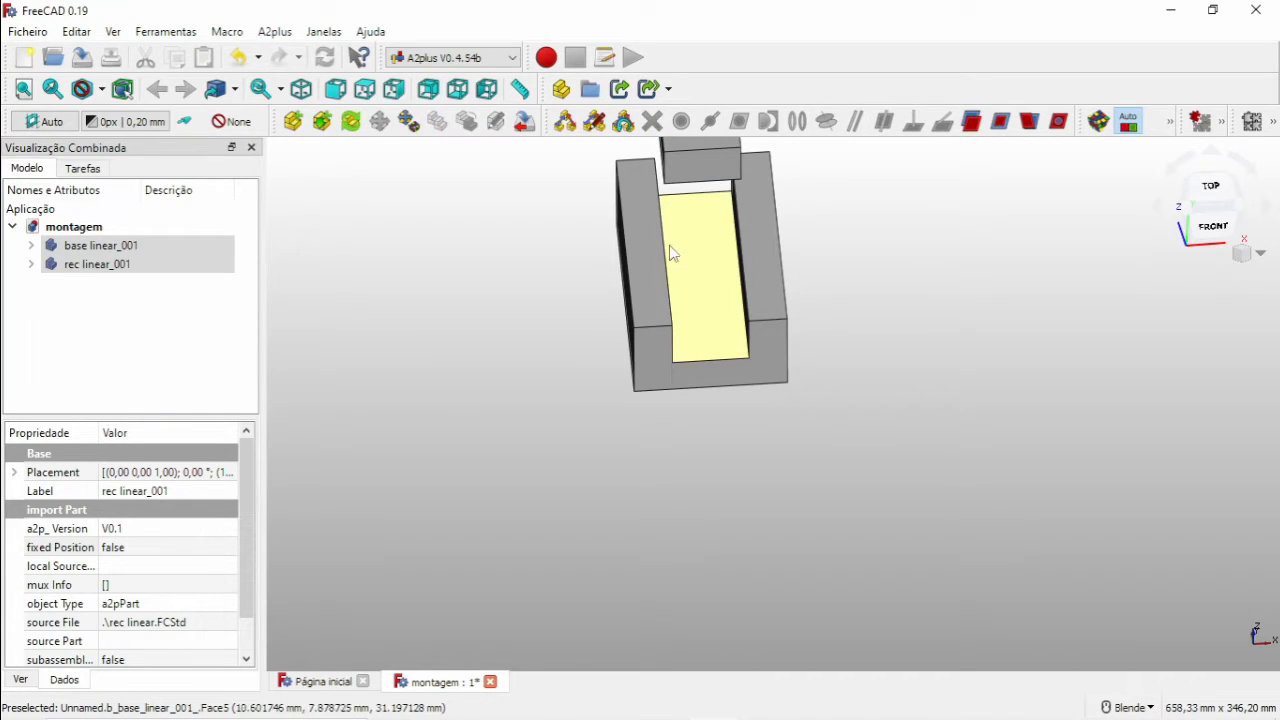
{"action": "left_click", "coordinate": [1000, 122]}
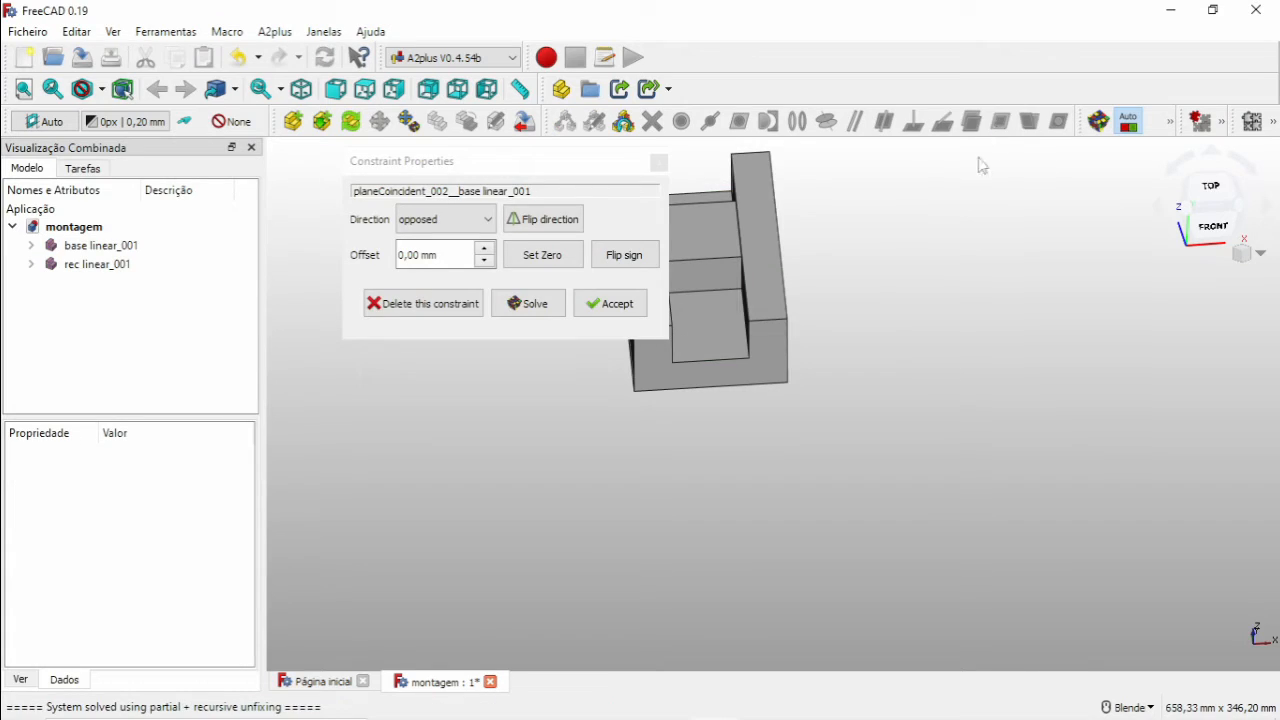
{"action": "left_click", "coordinate": [615, 304]}
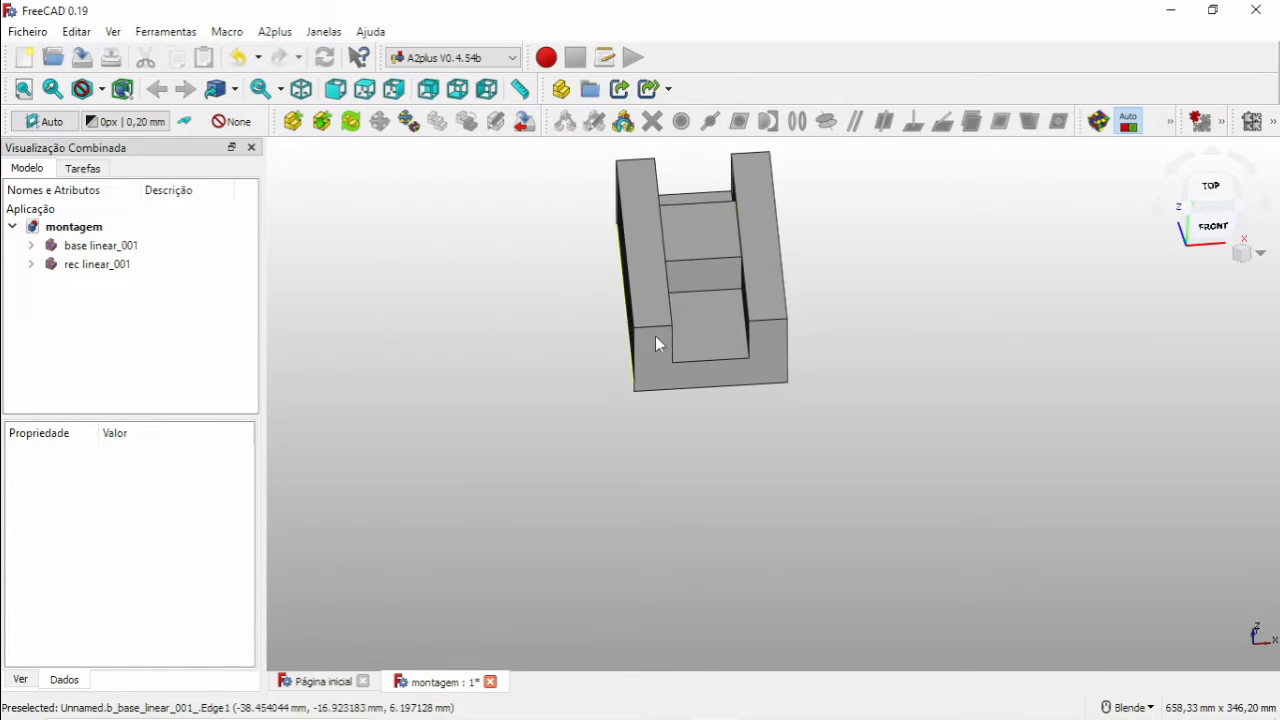
Step: Slide the constrained rec linear block along the channel to the front end and back to about the middle
{"action": "middle_click_drag", "start_coordinate": [780, 433], "coordinate": [922, 402]}
{"action": "middle_click_drag", "start_coordinate": [903, 306], "coordinate": [1018, 323]}
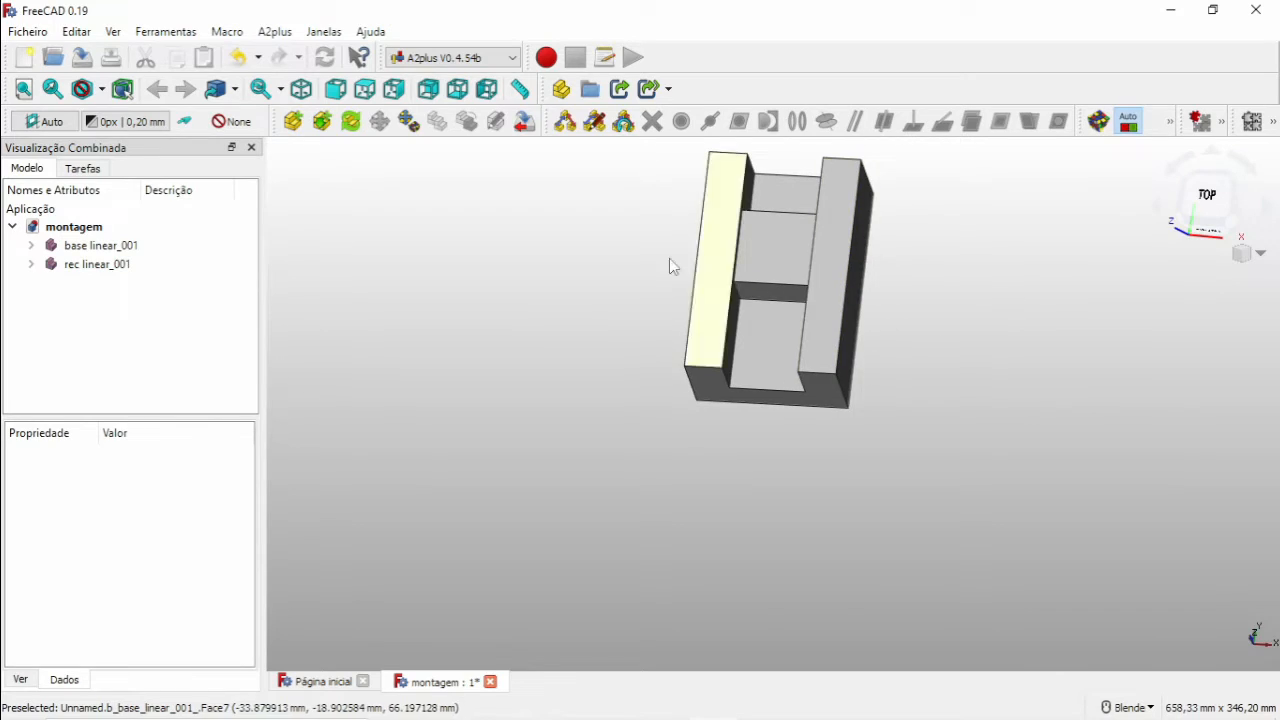
{"action": "left_click", "coordinate": [409, 121]}
{"action": "left_click", "coordinate": [777, 229]}
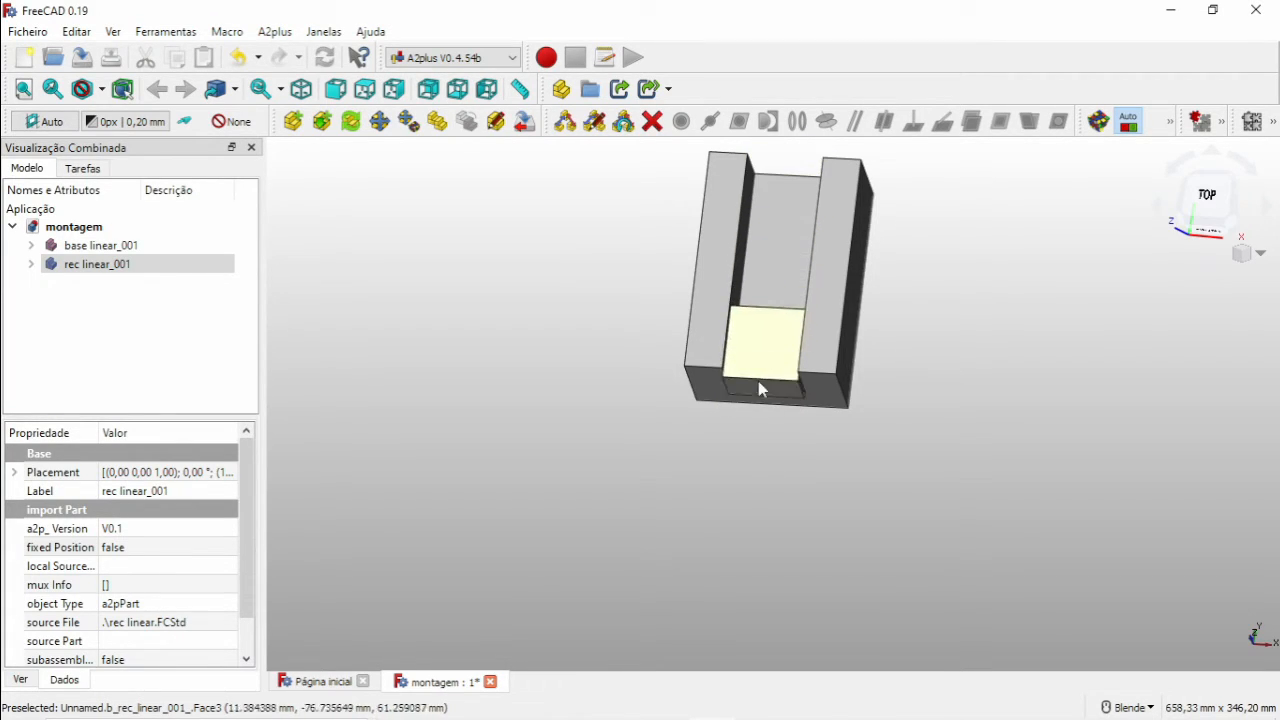
{"action": "middle_click_drag", "start_coordinate": [776, 298], "coordinate": [780, 364], "text": "shift"}
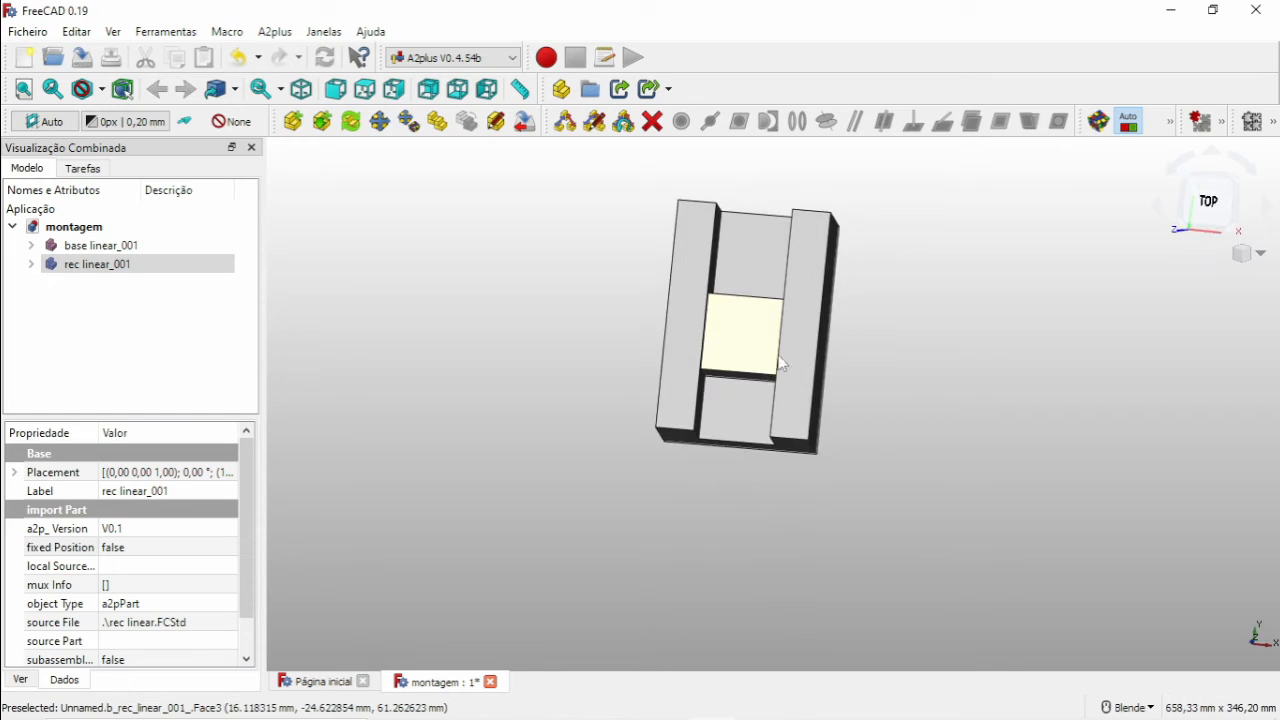
Step: Slide the rec linear block from the middle of the channel towards the rear end in the top view
{"action": "left_click", "coordinate": [1205, 204]}
{"action": "scroll", "coordinate": [698, 370], "scroll_direction": "up", "scroll_amount": 1}
{"action": "middle_click_drag", "start_coordinate": [712, 360], "coordinate": [694, 416], "text": "shift"}
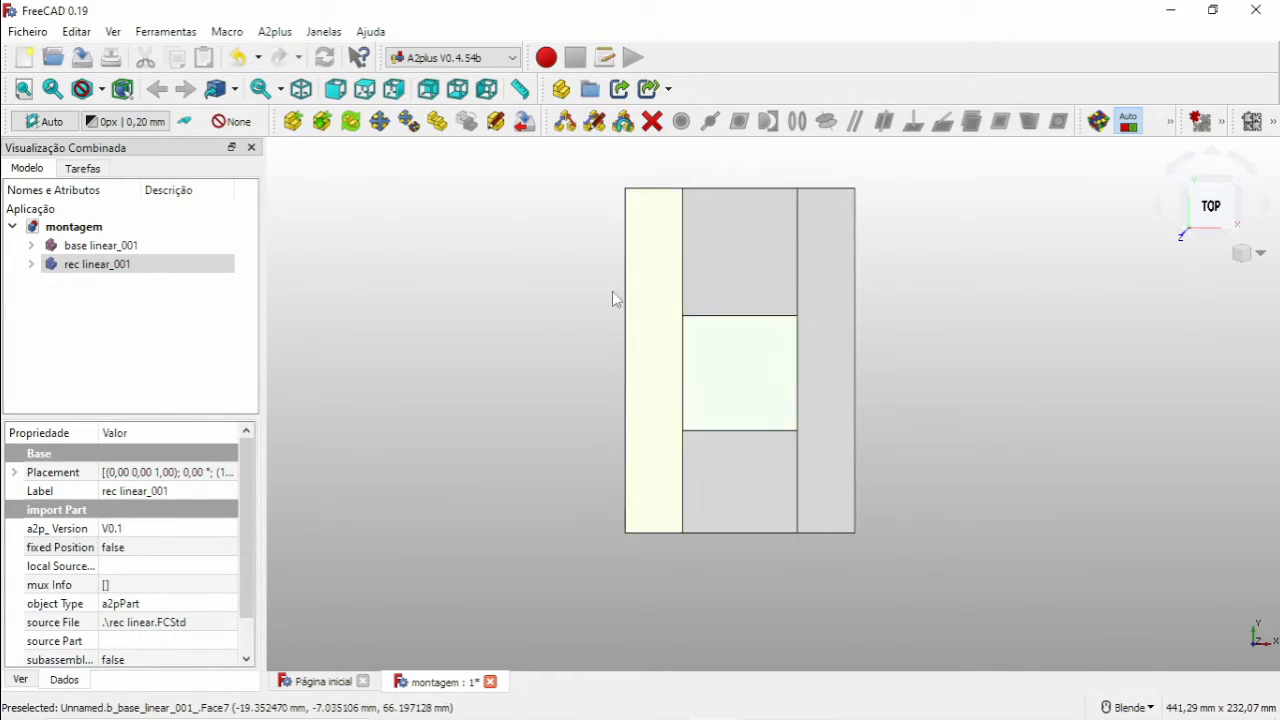
{"action": "left_click", "coordinate": [394, 236]}
{"action": "left_click", "coordinate": [409, 121]}
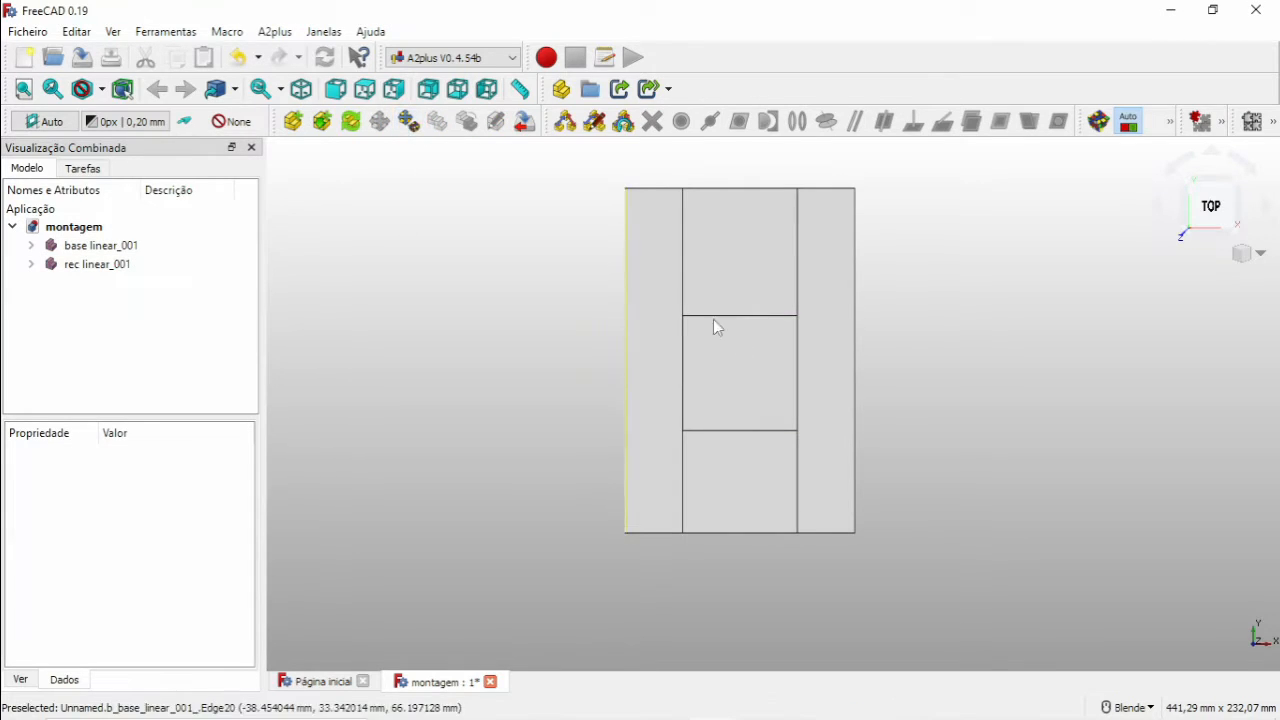
{"action": "left_click", "coordinate": [749, 377]}
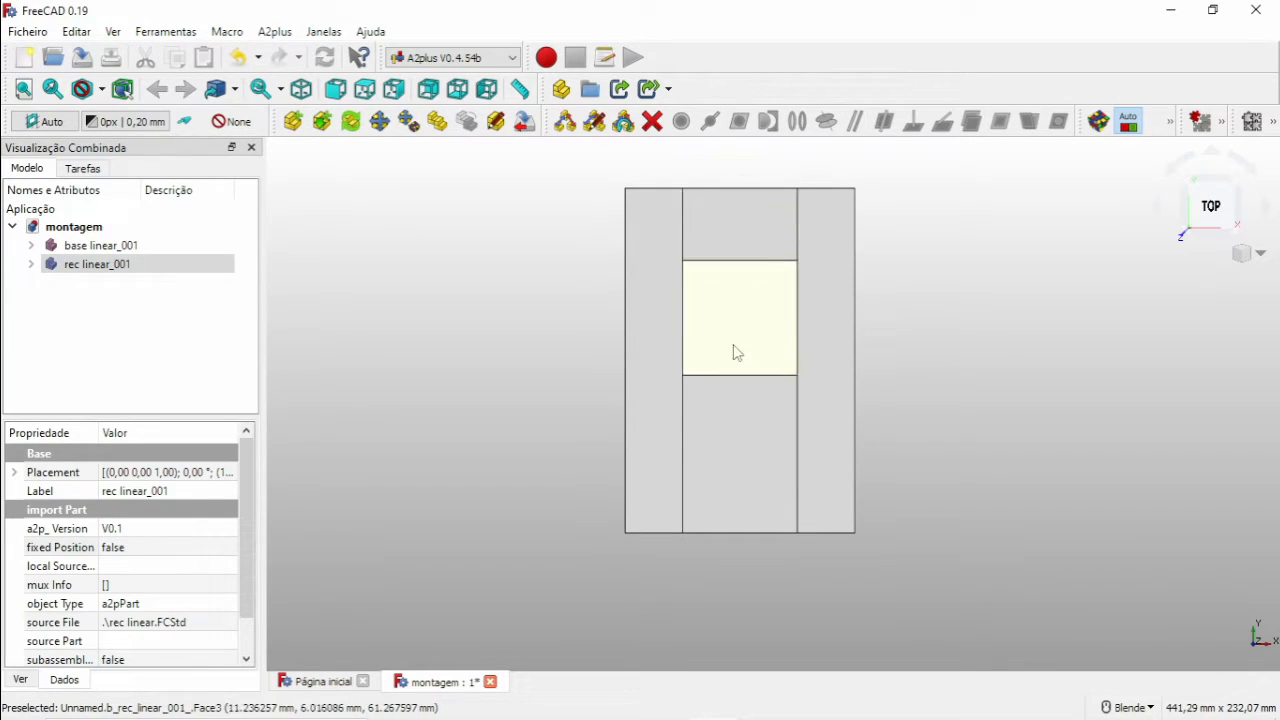
{"action": "left_click", "coordinate": [733, 250]}
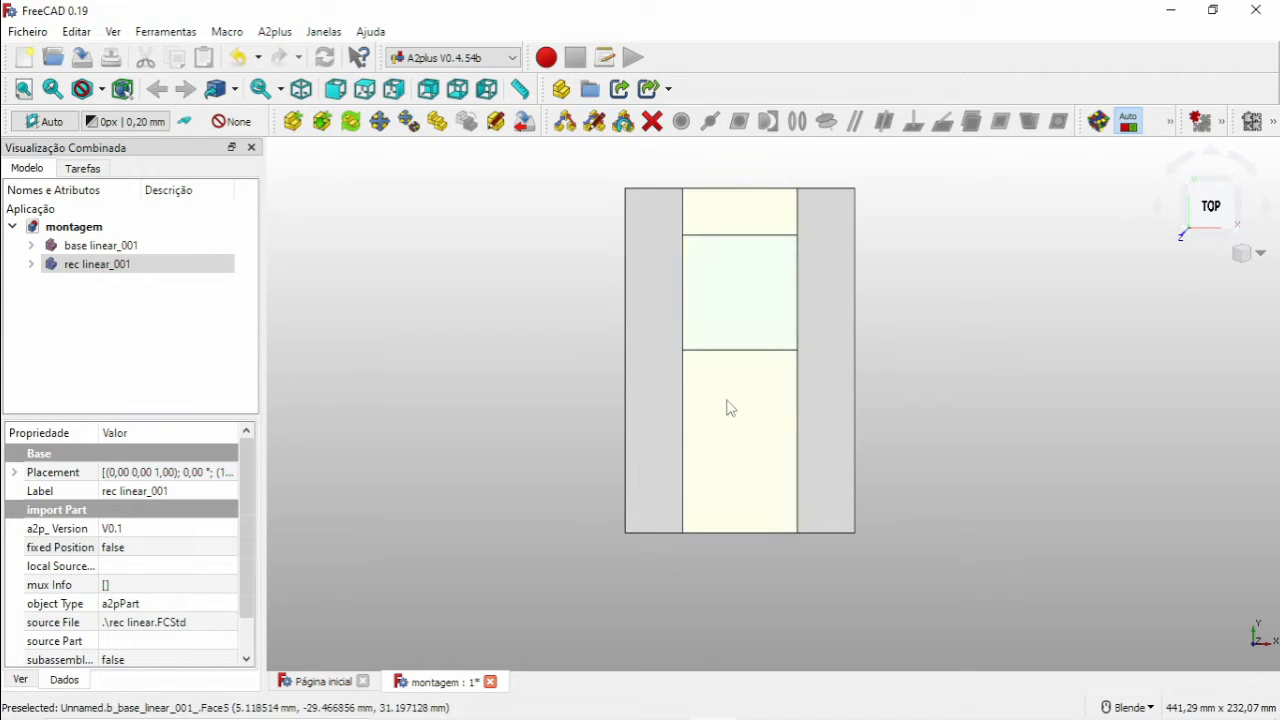
Step: Examine how the rec linear block sits against the channel walls and floor of the base
{"action": "middle_click_drag", "start_coordinate": [791, 486], "coordinate": [757, 352]}
{"action": "scroll", "coordinate": [688, 478], "scroll_direction": "up", "scroll_amount": 6}
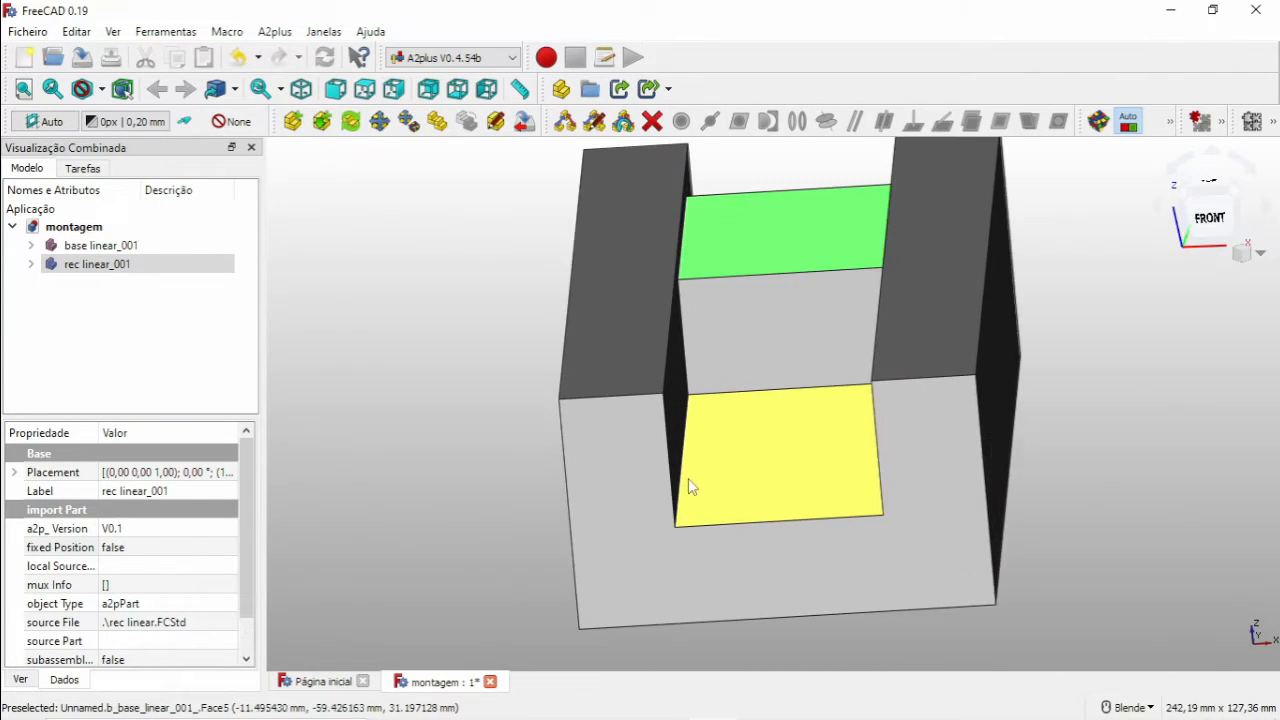
{"action": "middle_click_drag", "start_coordinate": [687, 468], "coordinate": [812, 327]}
{"action": "left_click", "coordinate": [810, 314]}
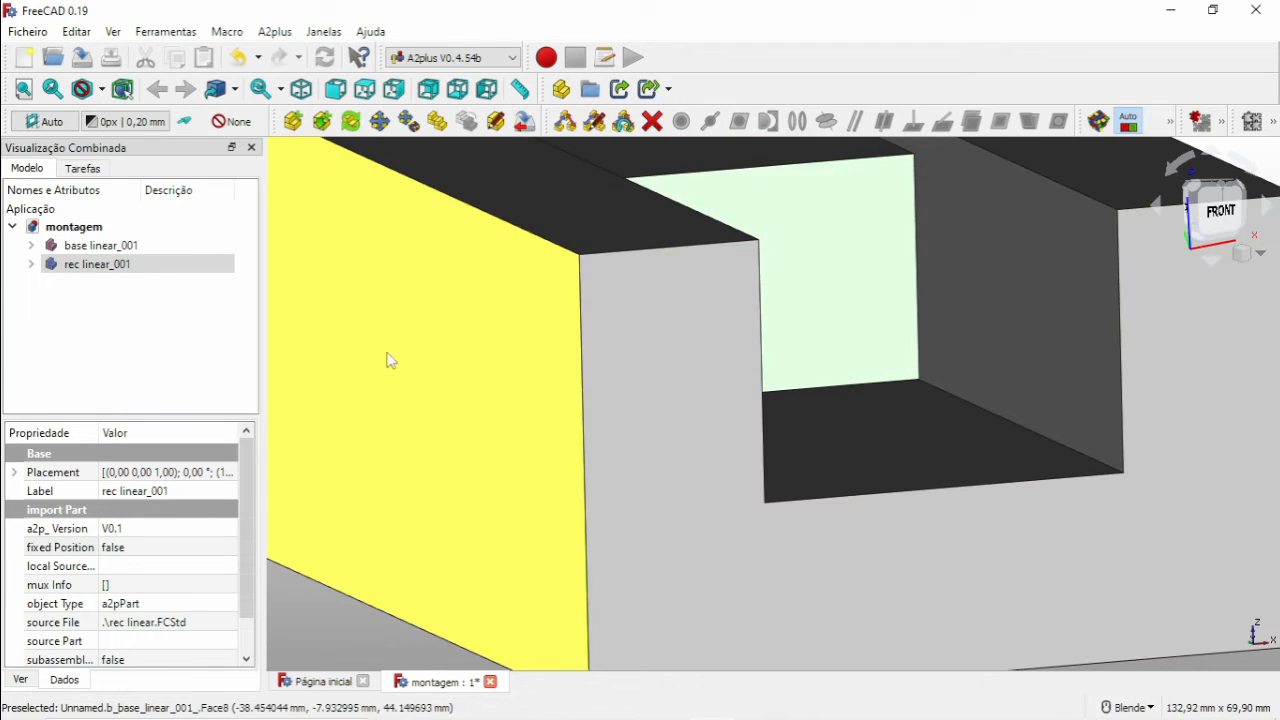
{"action": "scroll", "coordinate": [430, 392], "scroll_direction": "up", "scroll_amount": 7}
{"action": "scroll", "coordinate": [445, 390], "scroll_direction": "down", "scroll_amount": 5}
{"action": "scroll", "coordinate": [503, 381], "scroll_direction": "down", "scroll_amount": 8}
{"action": "middle_click_drag", "start_coordinate": [545, 373], "coordinate": [611, 381], "text": "shift"}
{"action": "left_click", "coordinate": [419, 406]}
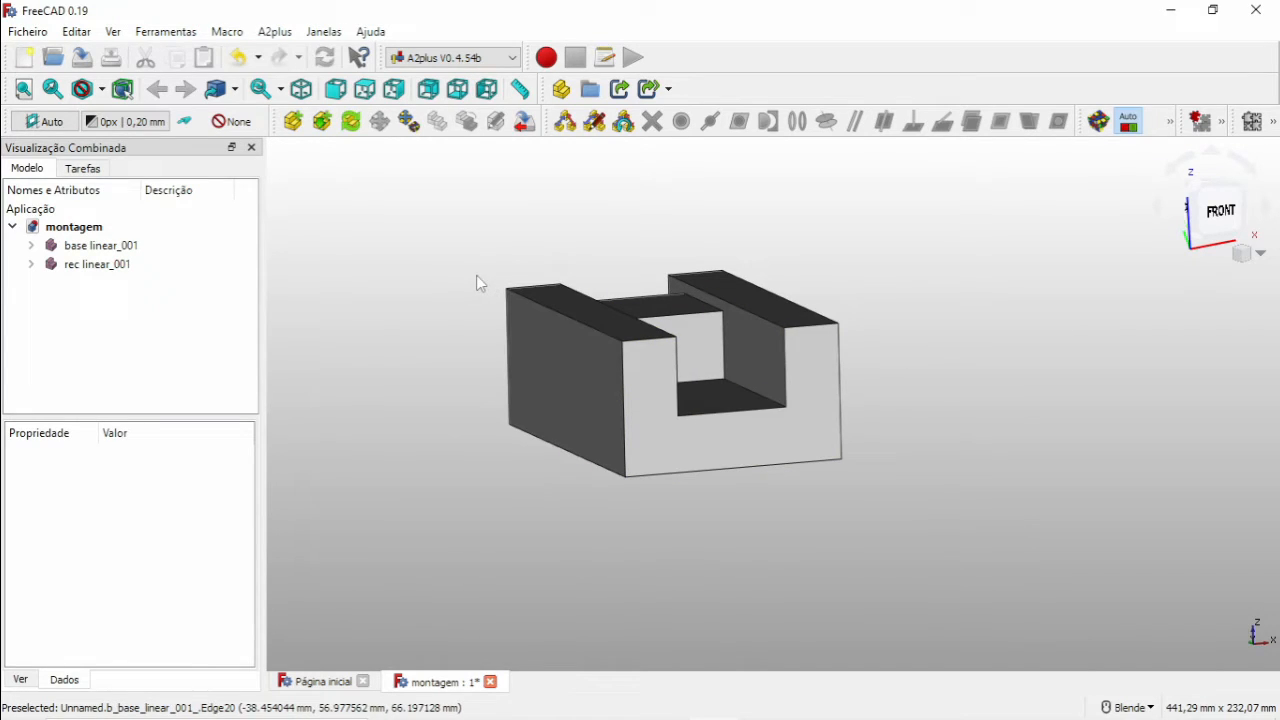
Step: Keep the montagem document open, create a new document and save it as montagem_rot in the aulafreecadanalisedimensional folder
{"action": "left_click", "coordinate": [490, 682]}
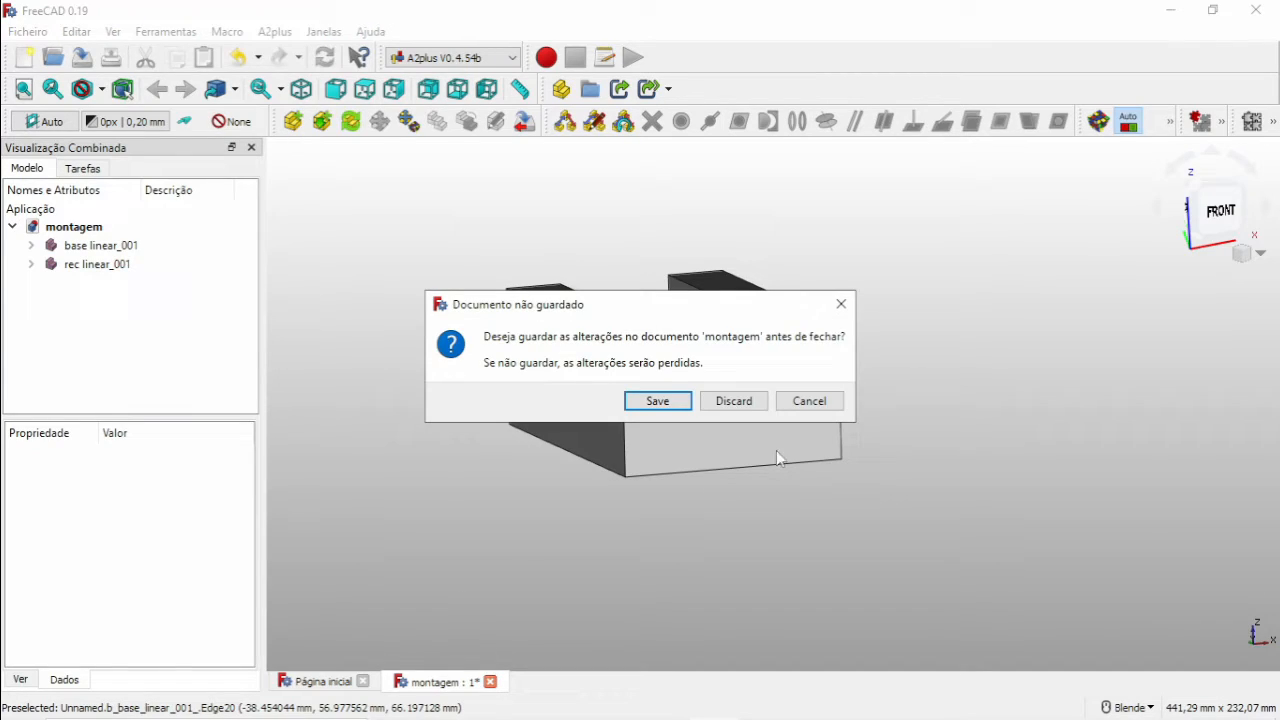
{"action": "left_click", "coordinate": [798, 404]}
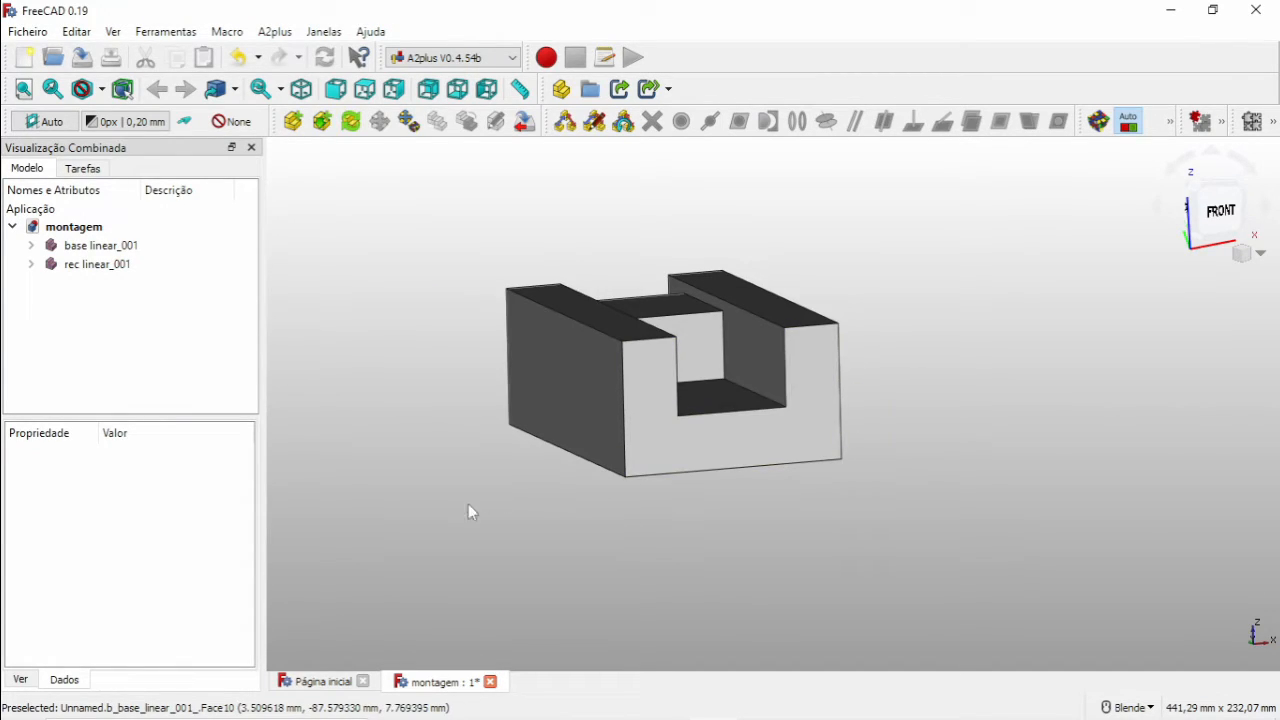
{"action": "left_click", "coordinate": [26, 59]}
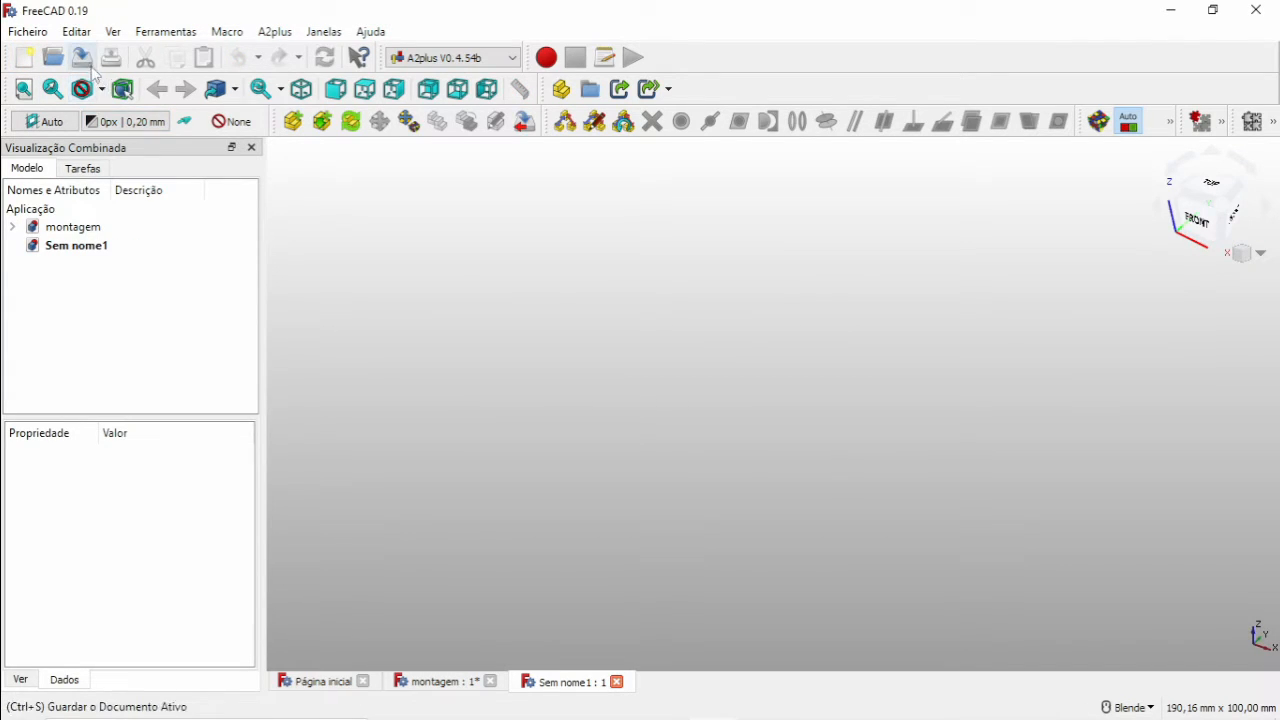
{"action": "left_click", "coordinate": [84, 62]}
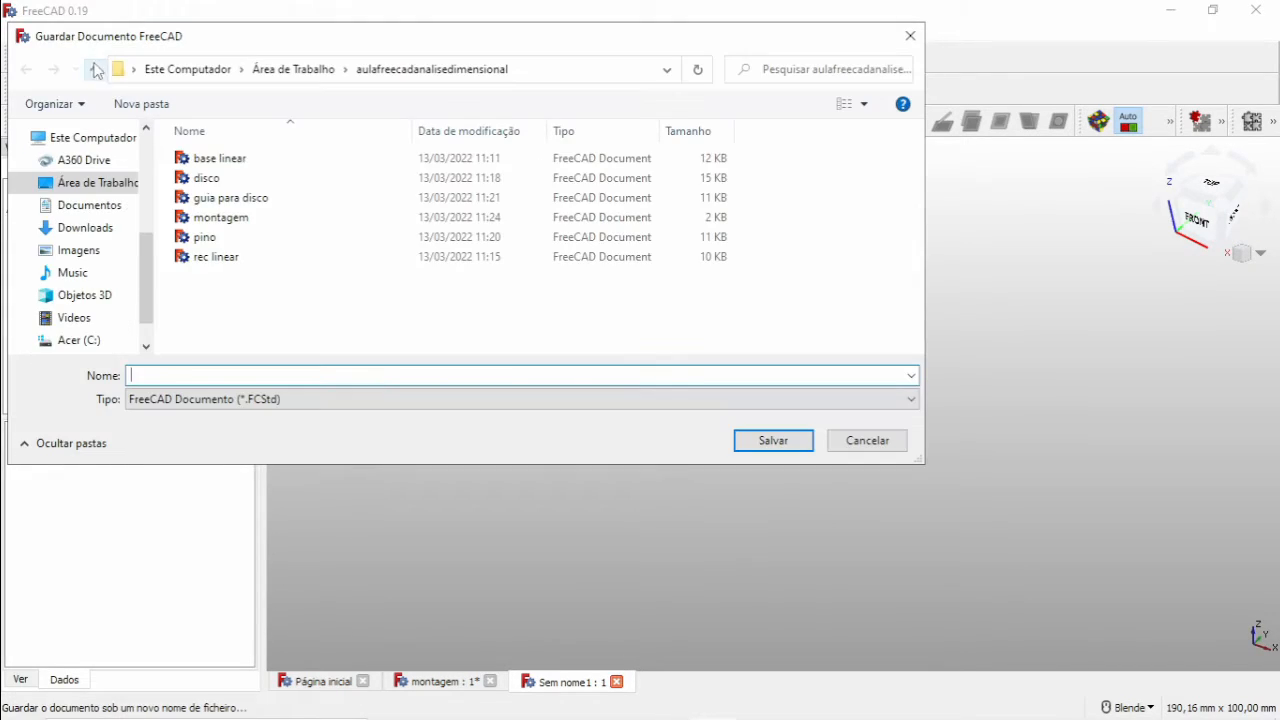
{"action": "left_click", "coordinate": [229, 219]}
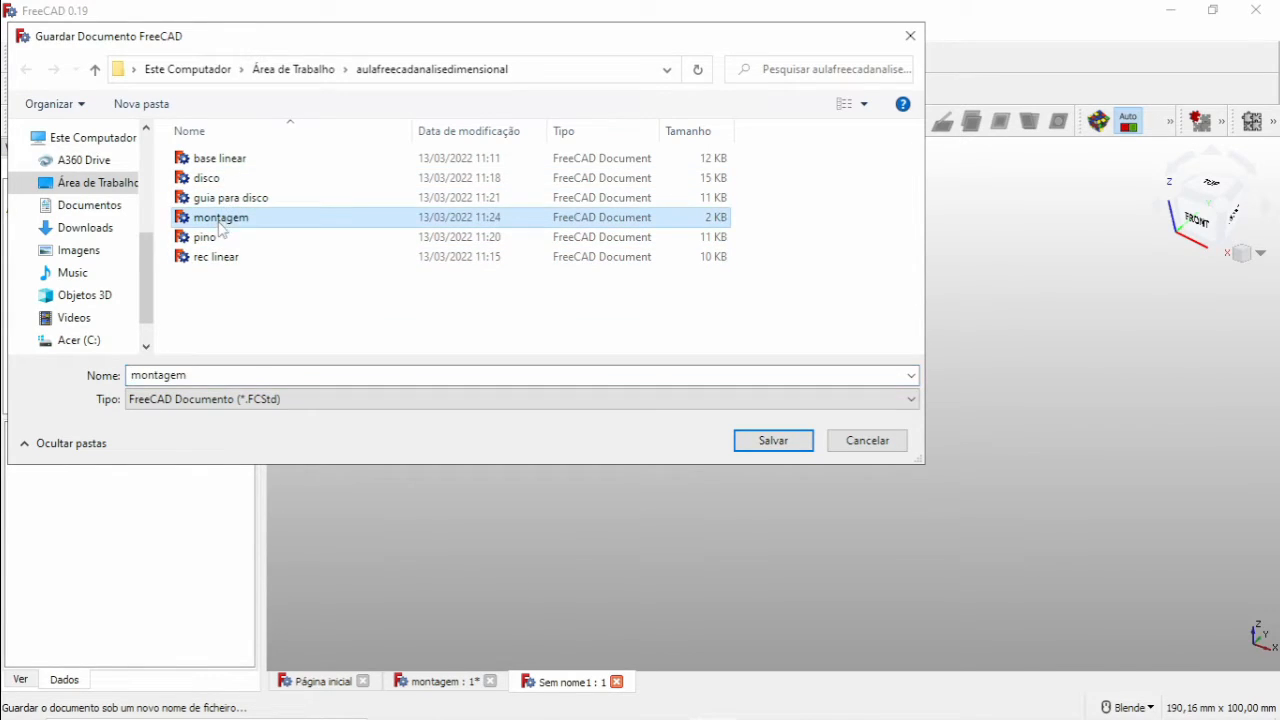
{"action": "double_click", "coordinate": [211, 373]}
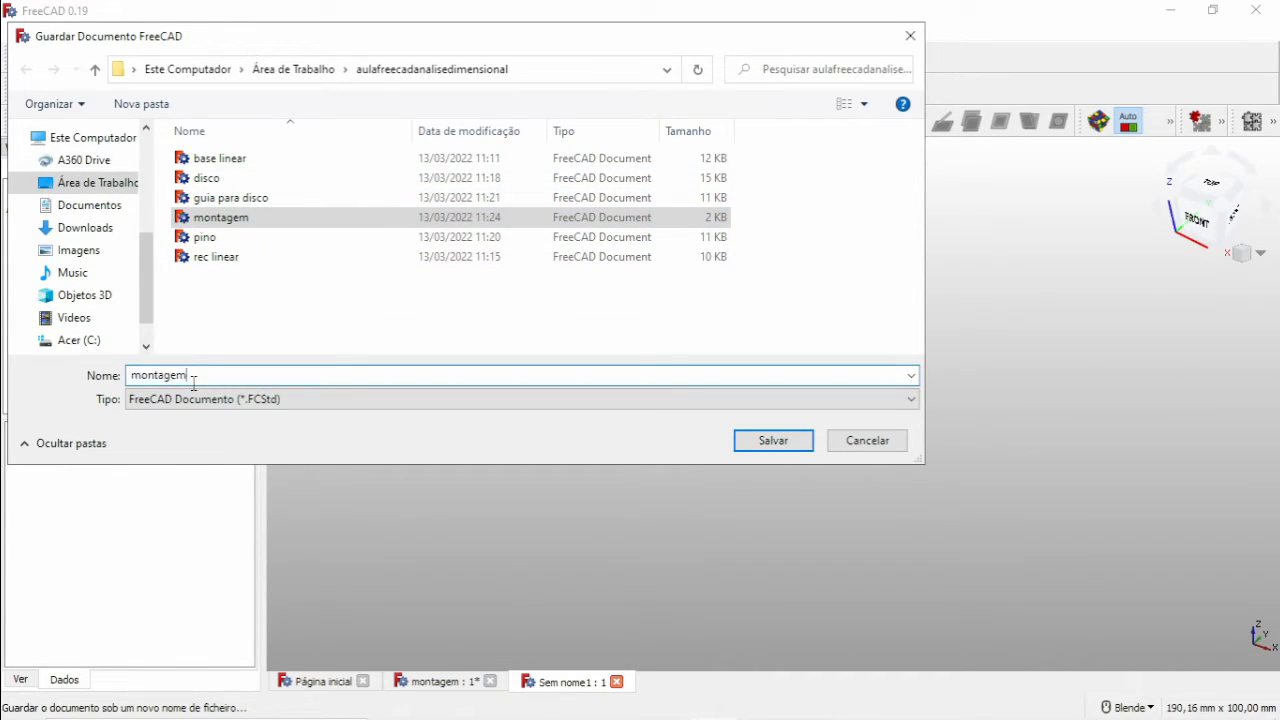
{"action": "type", "text": "_"}
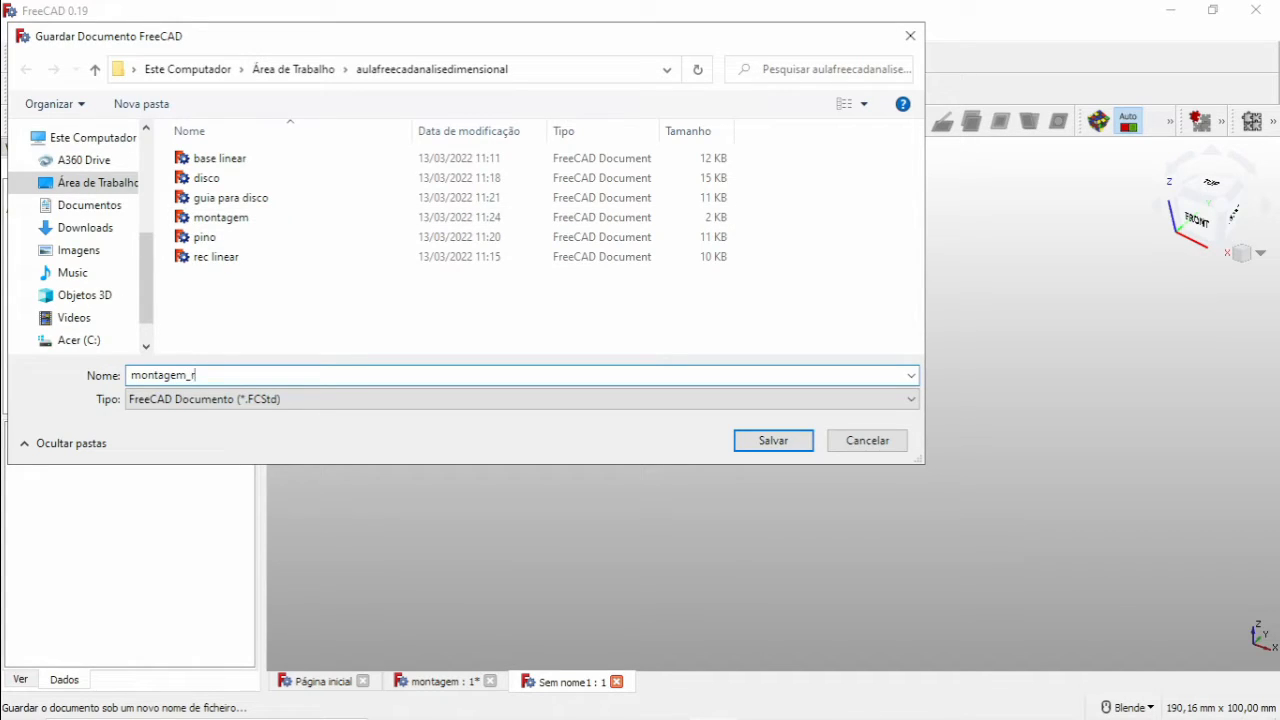
{"action": "type", "text": "rot"}
{"action": "key", "text": "Return"}
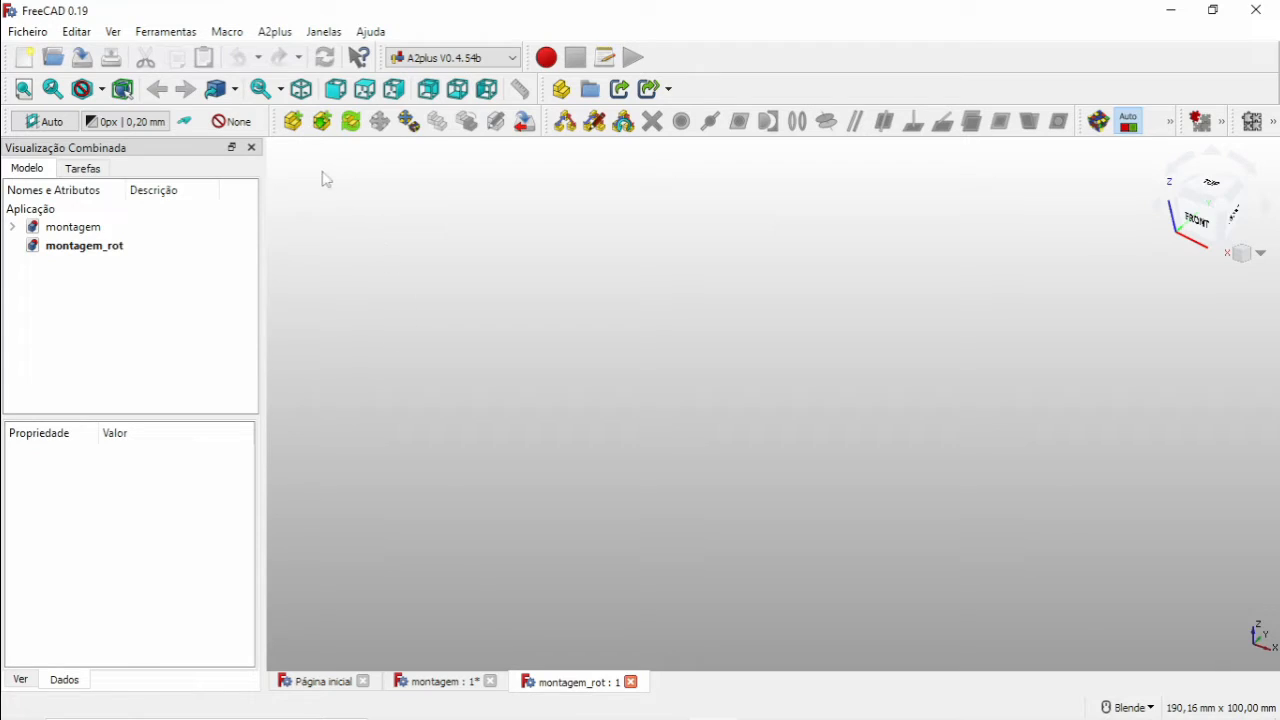
Step: Import guia para disco.FCStd into the montagem_rot assembly as its first part
{"action": "left_click", "coordinate": [294, 122]}
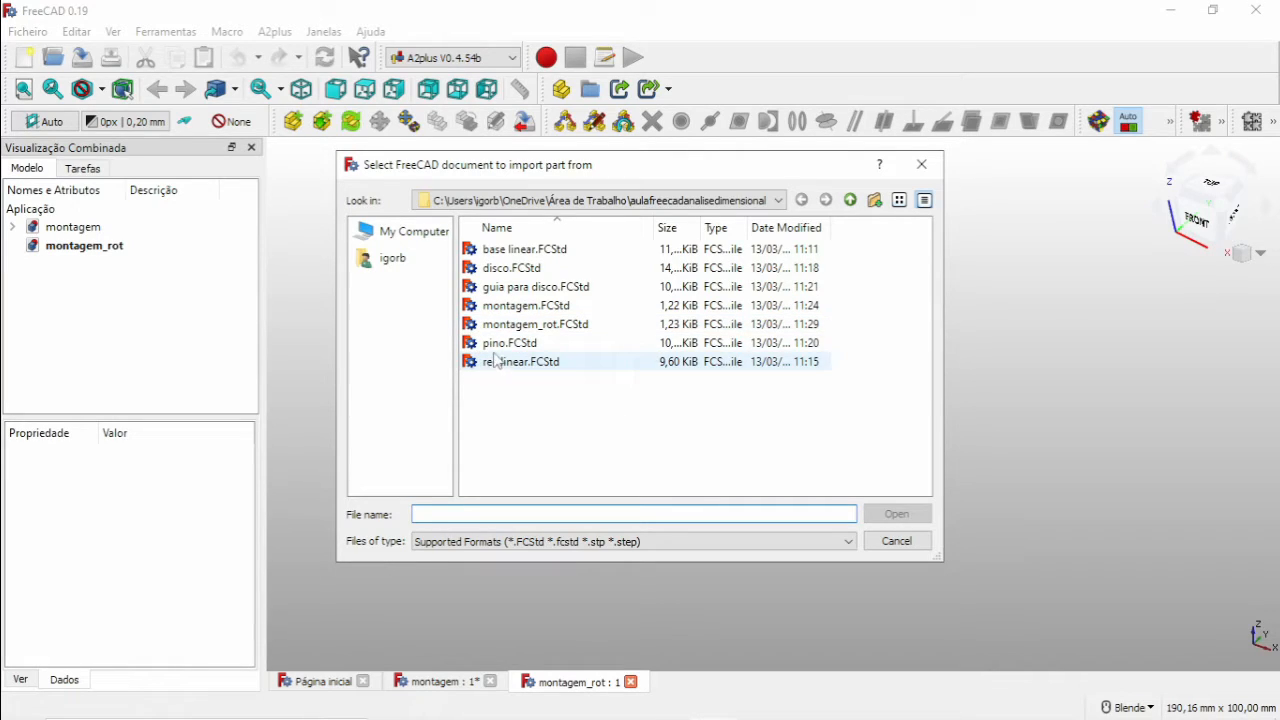
{"action": "left_click", "coordinate": [515, 287]}
{"action": "left_click", "coordinate": [897, 513]}
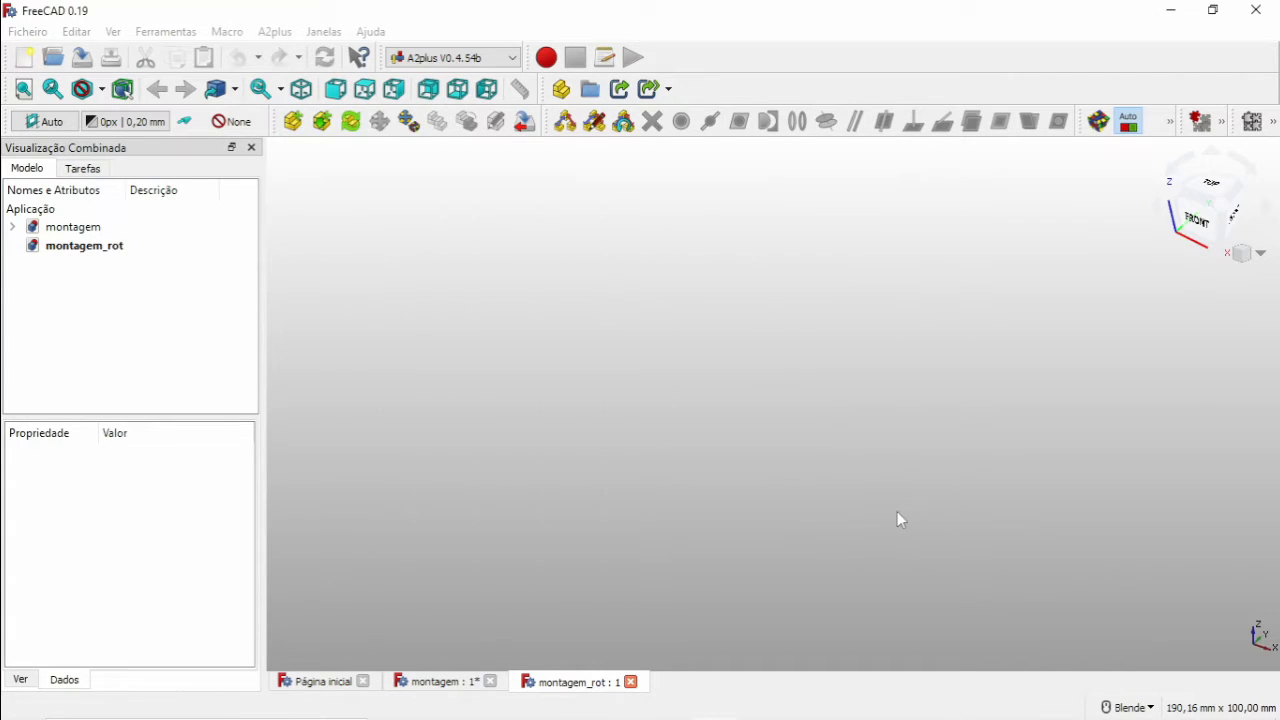
{"action": "scroll", "coordinate": [820, 420], "scroll_direction": "down", "scroll_amount": 5}
{"action": "middle_click_drag", "start_coordinate": [818, 460], "coordinate": [760, 374], "text": "shift"}
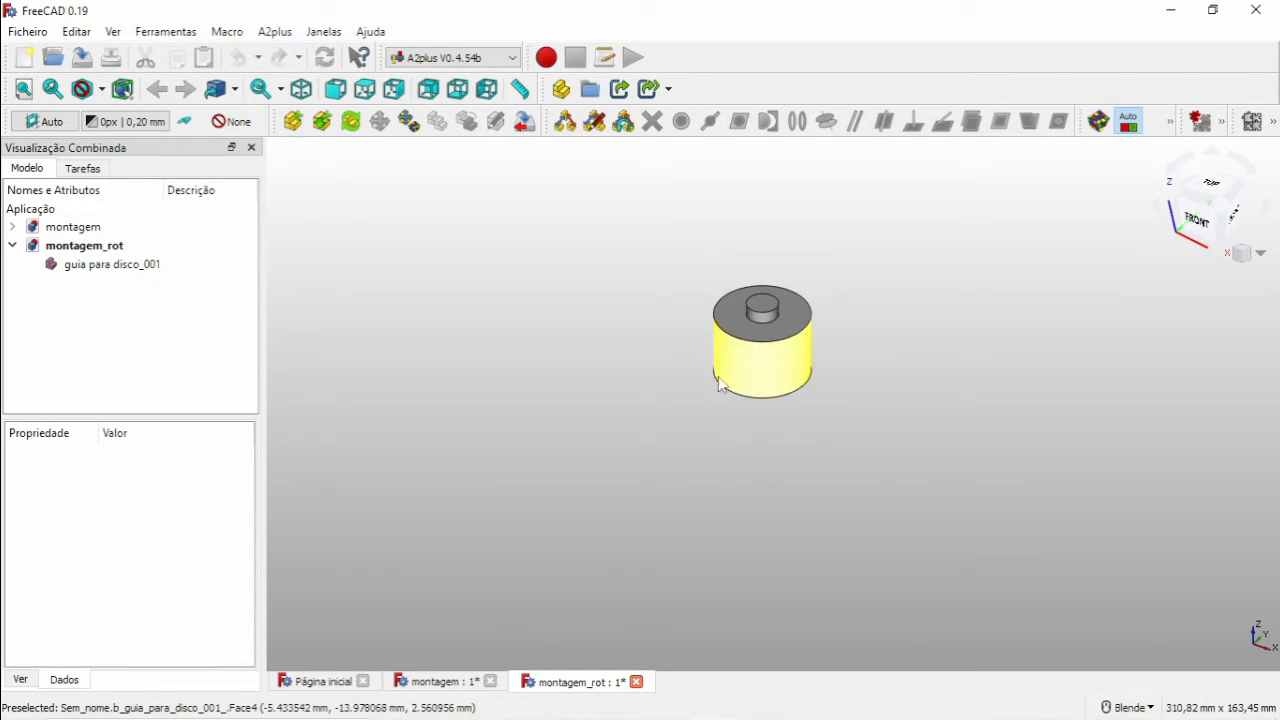
Step: Import disco.FCStd into the assembly and place it to the right of the guia para disco part
{"action": "left_click", "coordinate": [295, 122]}
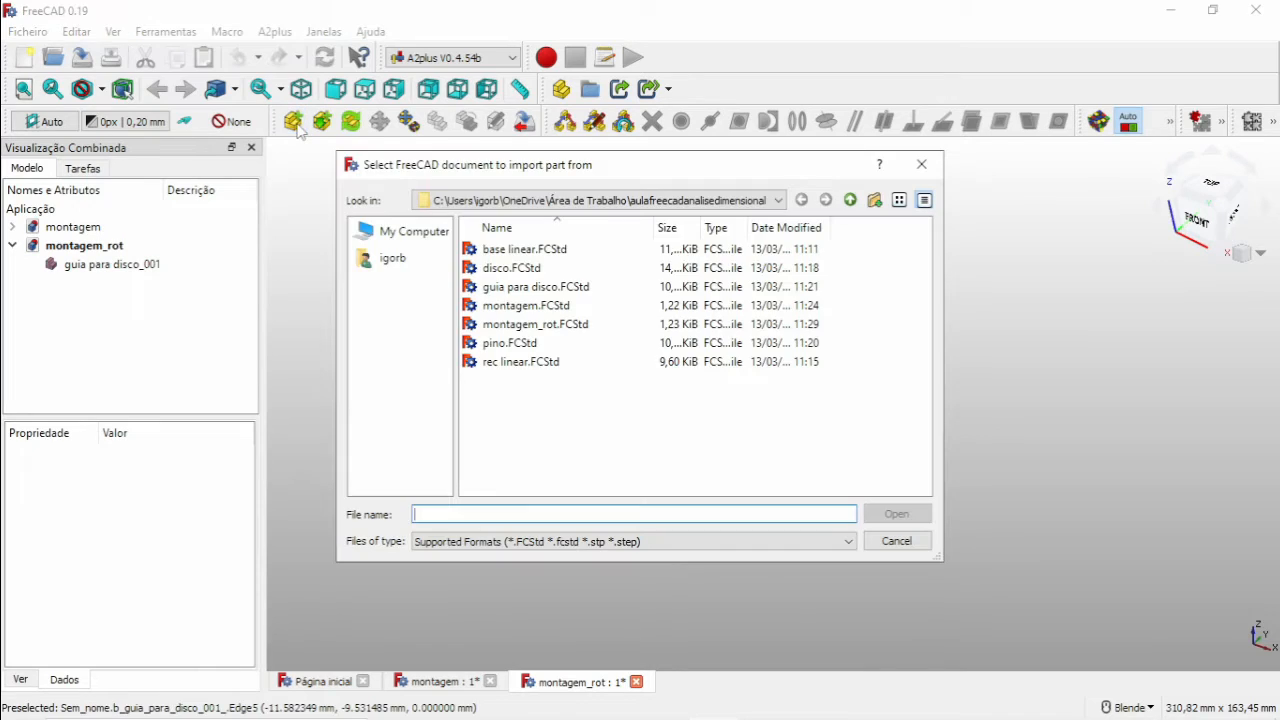
{"action": "left_click", "coordinate": [508, 274]}
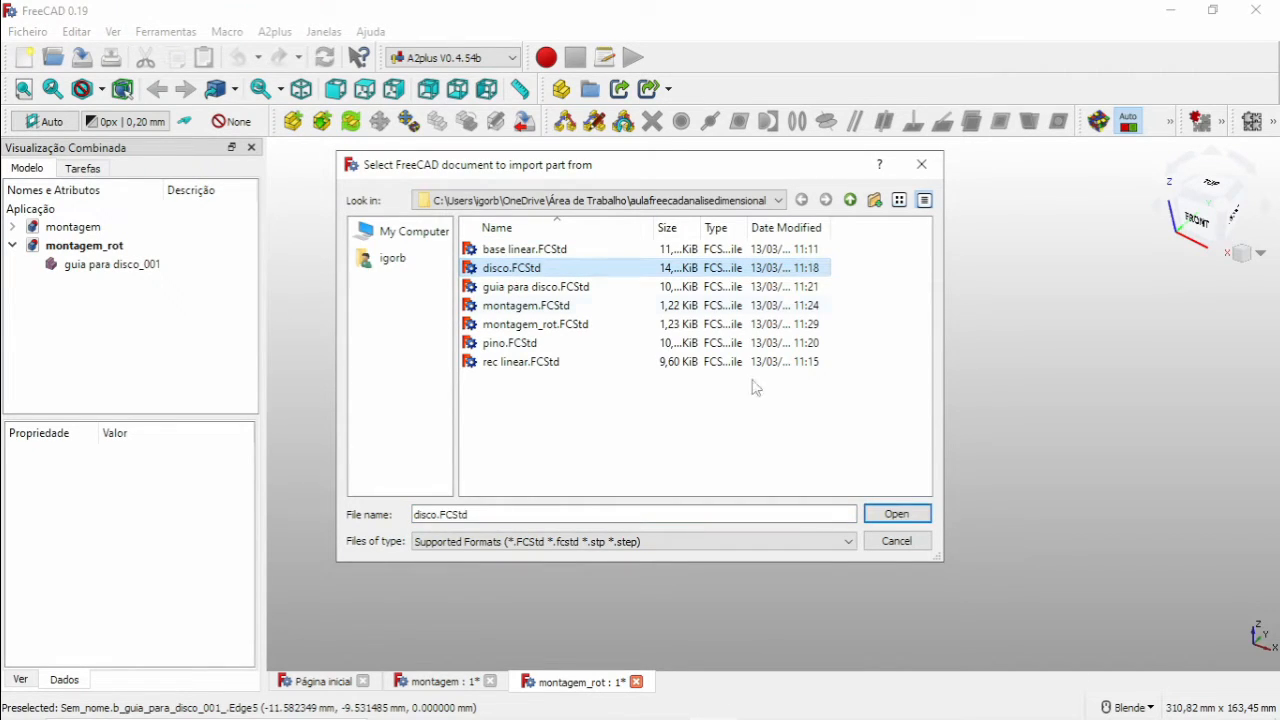
{"action": "left_click", "coordinate": [897, 514]}
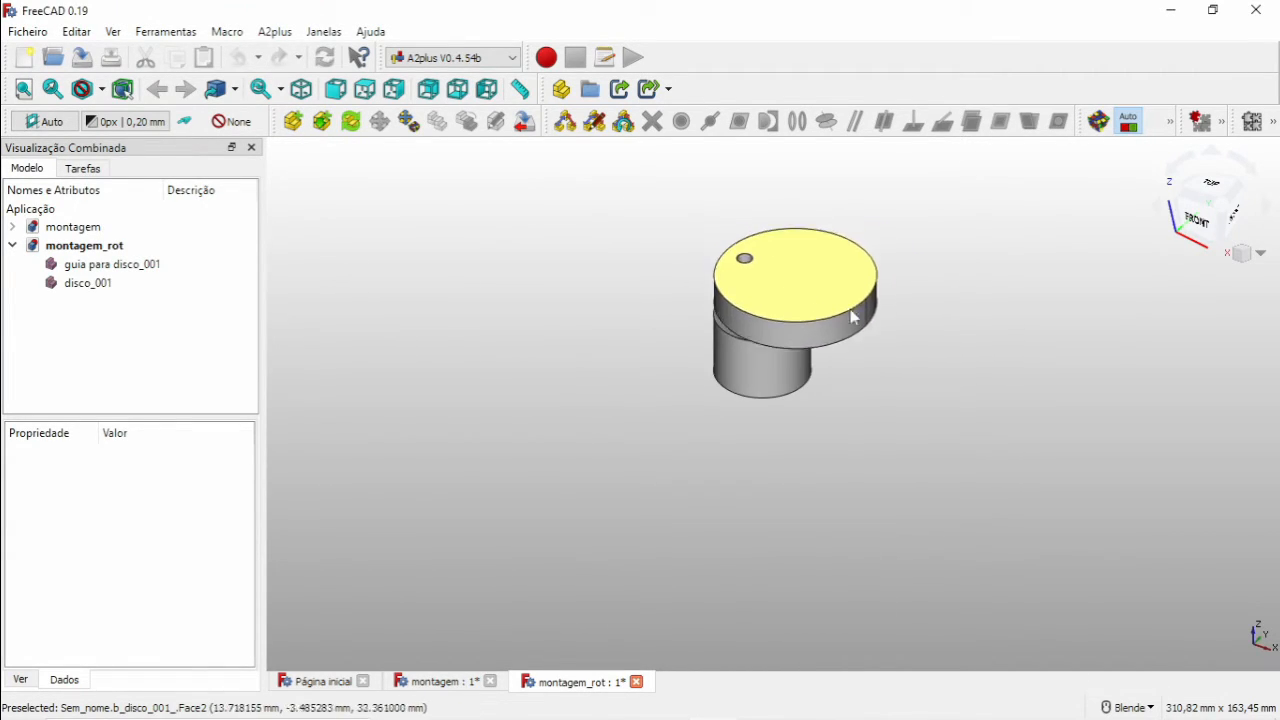
{"action": "left_click", "coordinate": [975, 255]}
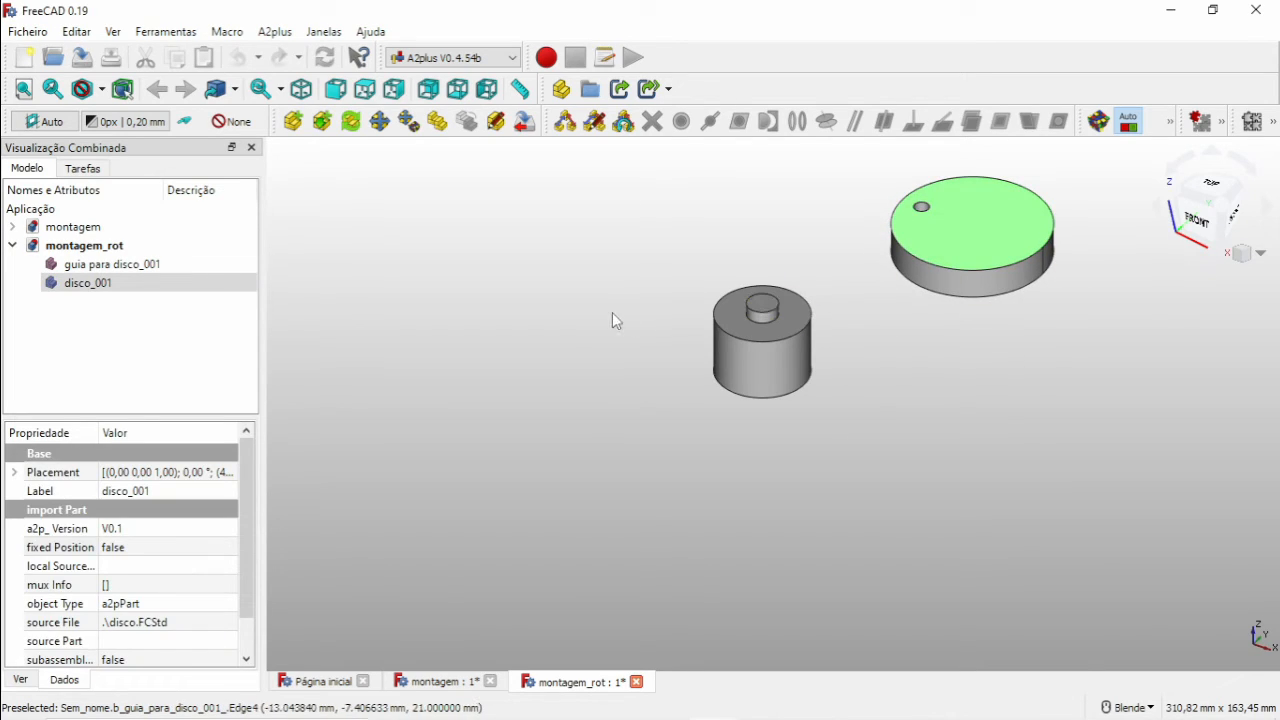
{"action": "left_click", "coordinate": [450, 154]}
Step: Import pino.FCStd into the assembly and place it to the left of the guia para disco part
{"action": "left_click", "coordinate": [293, 121]}
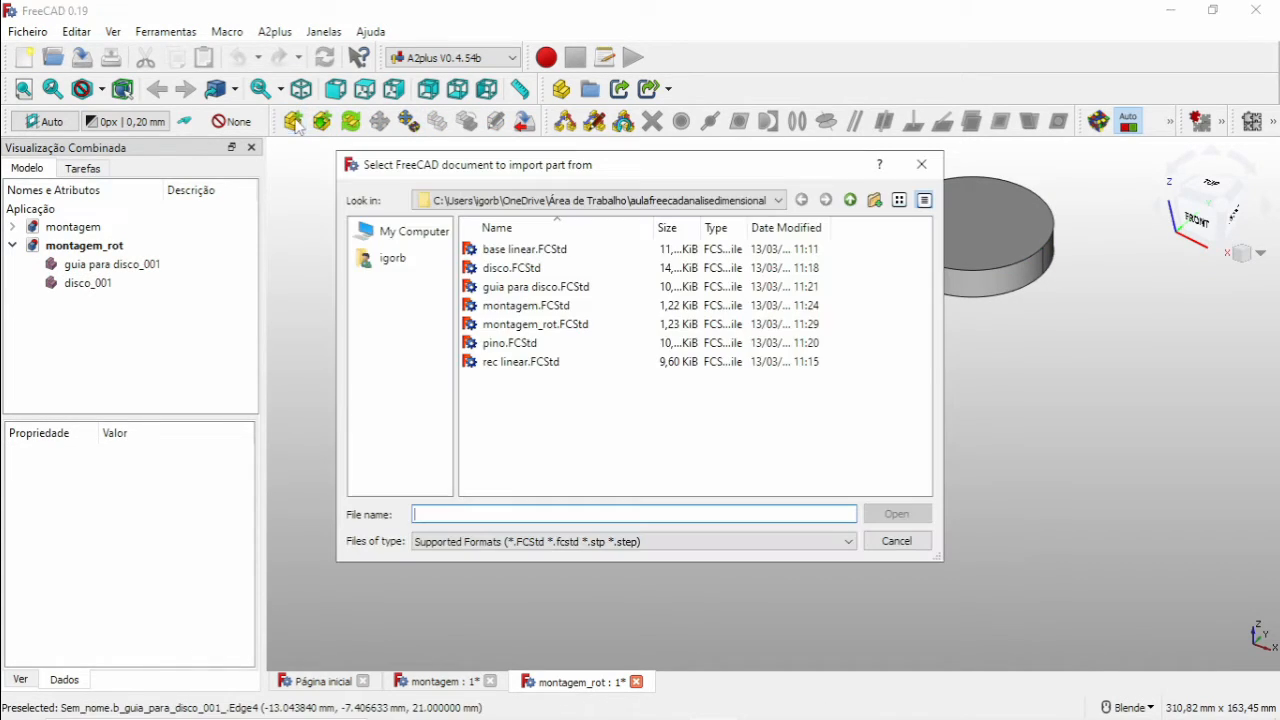
{"action": "left_click", "coordinate": [510, 343]}
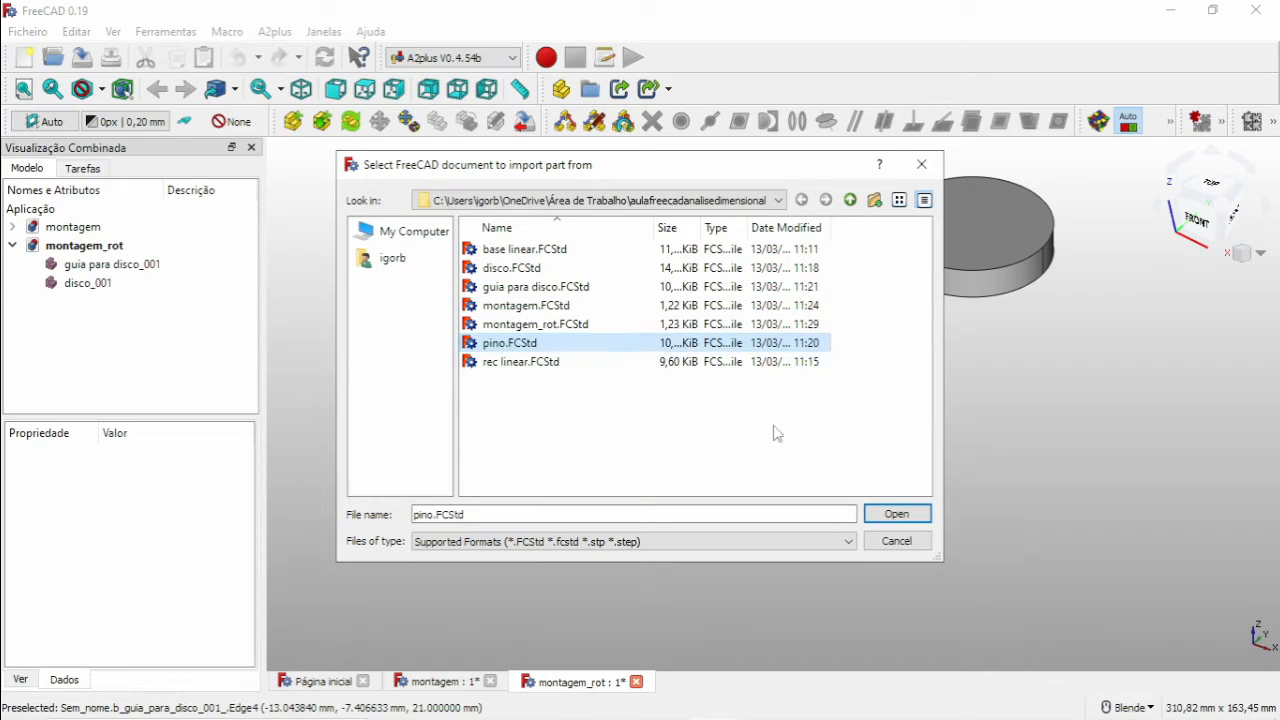
{"action": "left_click", "coordinate": [874, 513]}
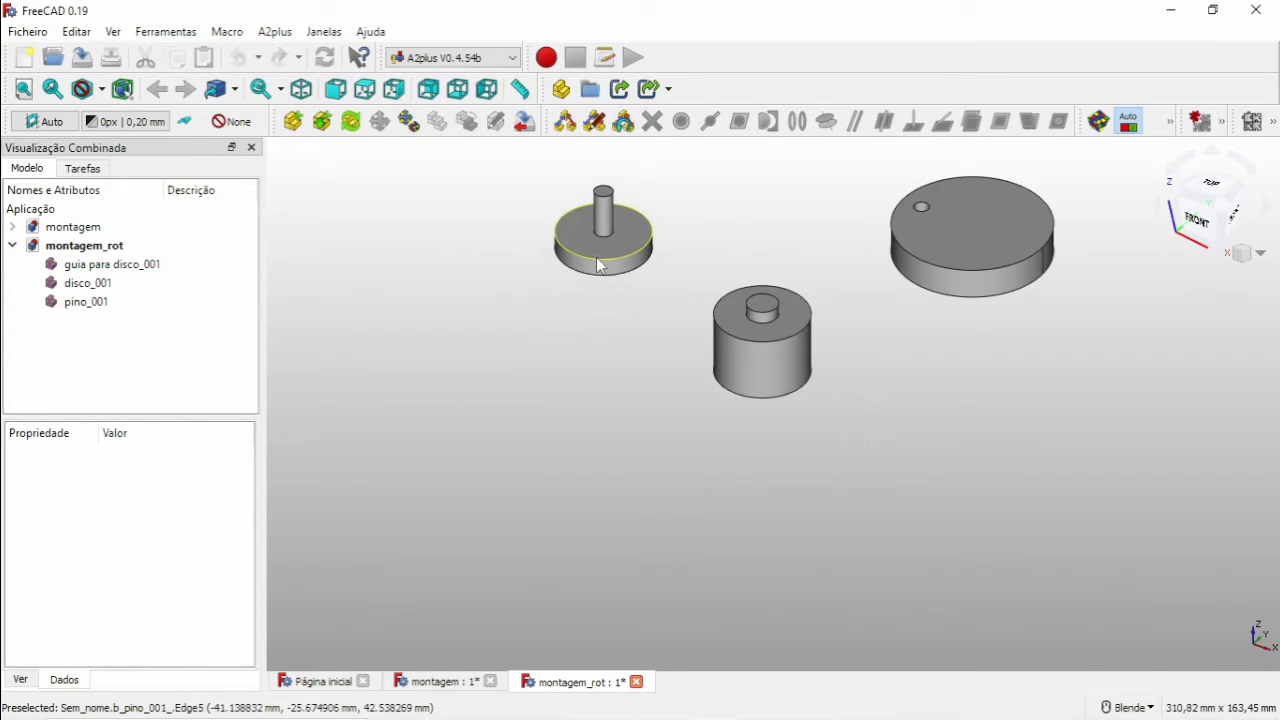
{"action": "left_click", "coordinate": [498, 248]}
{"action": "left_click", "coordinate": [549, 367]}
Step: Add an aligned axis-coincident constraint between the disco's central hole and the boss on top of guia para disco, with rotation unlocked
{"action": "middle_click_drag", "start_coordinate": [772, 433], "coordinate": [829, 331]}
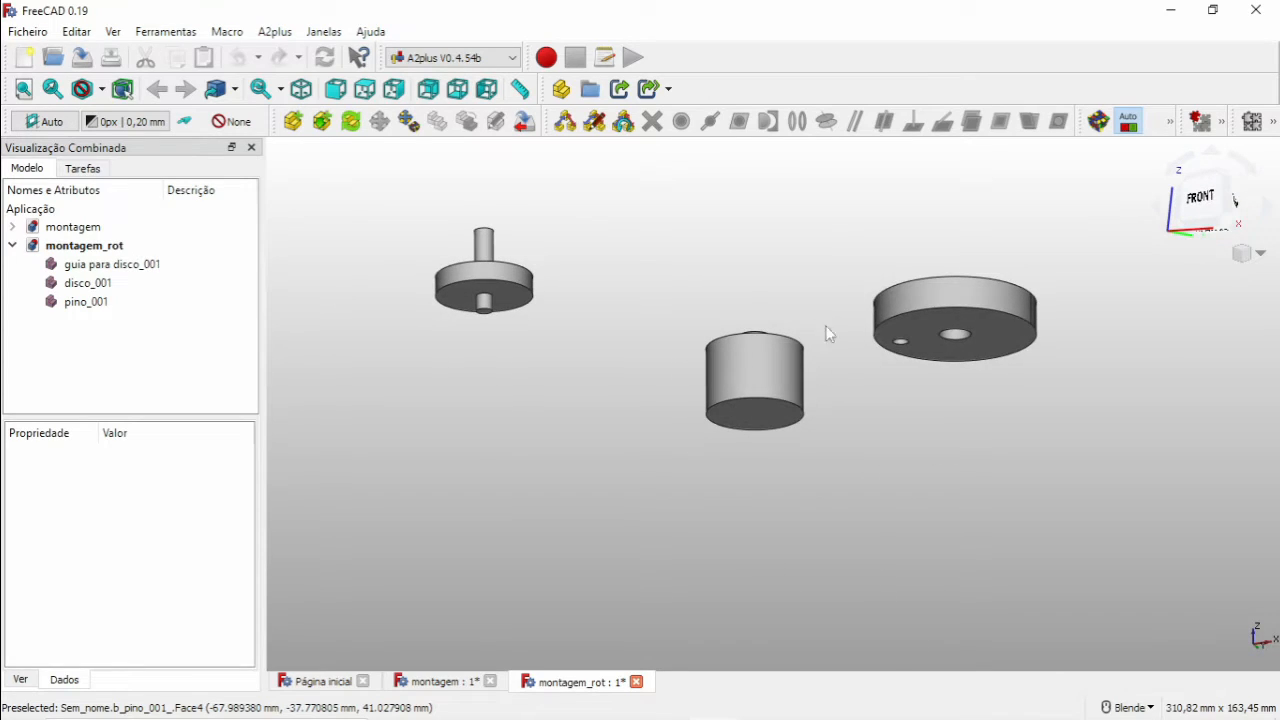
{"action": "left_click", "coordinate": [953, 320]}
{"action": "left_click", "coordinate": [480, 296]}
{"action": "left_click", "coordinate": [921, 333]}
{"action": "left_click", "coordinate": [969, 407]}
{"action": "scroll", "coordinate": [935, 390], "scroll_direction": "up", "scroll_amount": 3}
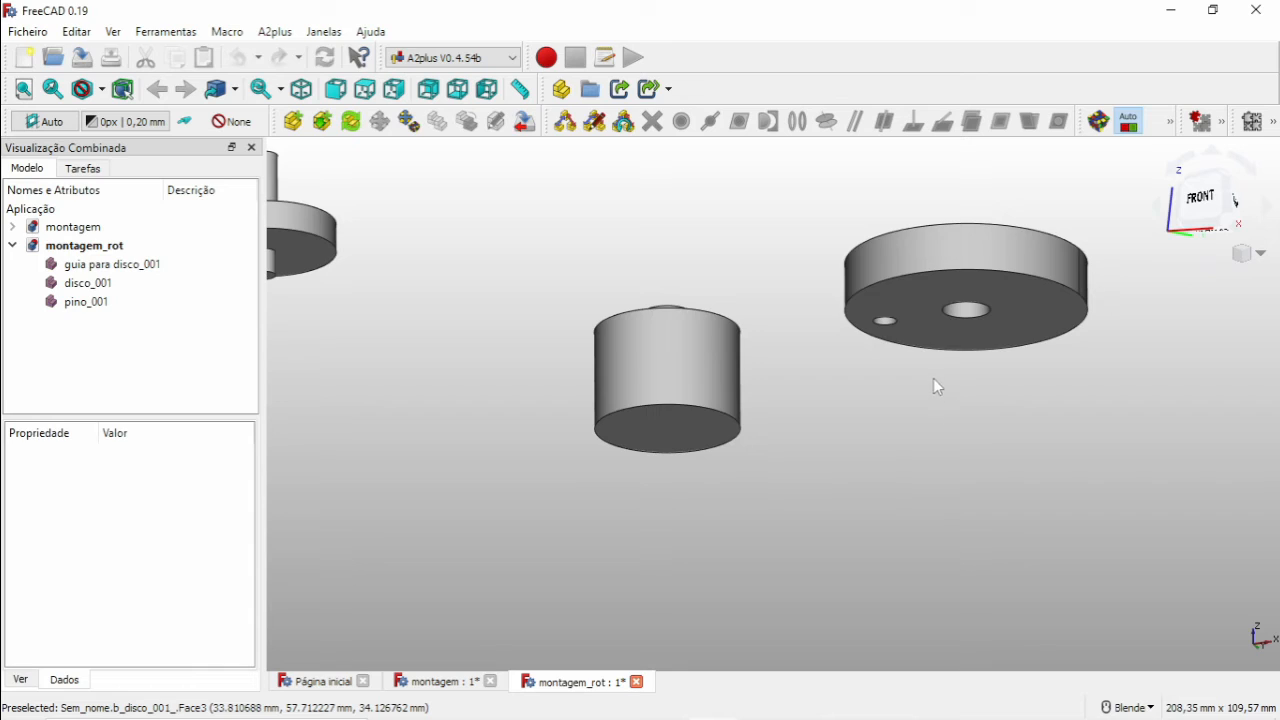
{"action": "left_click", "coordinate": [970, 312]}
{"action": "middle_click_drag", "start_coordinate": [860, 420], "coordinate": [746, 357]}
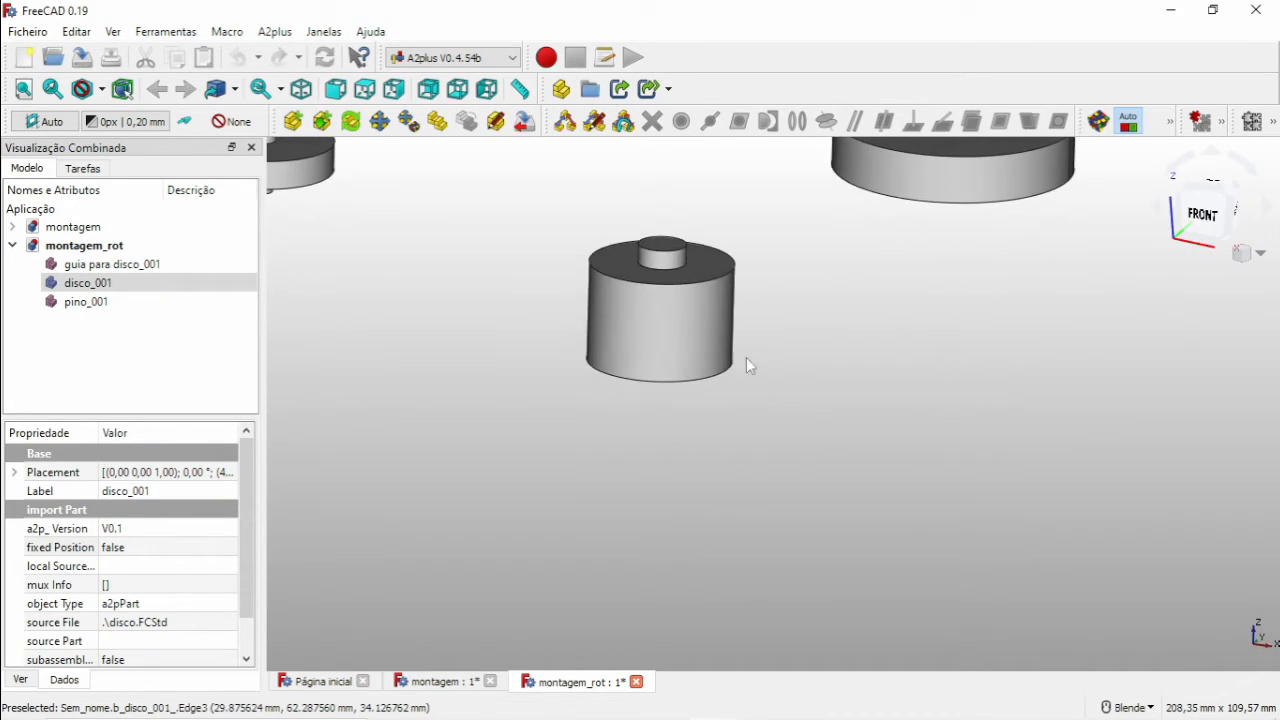
{"action": "scroll", "coordinate": [683, 266], "scroll_direction": "up", "scroll_amount": 2}
{"action": "left_click", "coordinate": [669, 266], "text": "ctrl"}
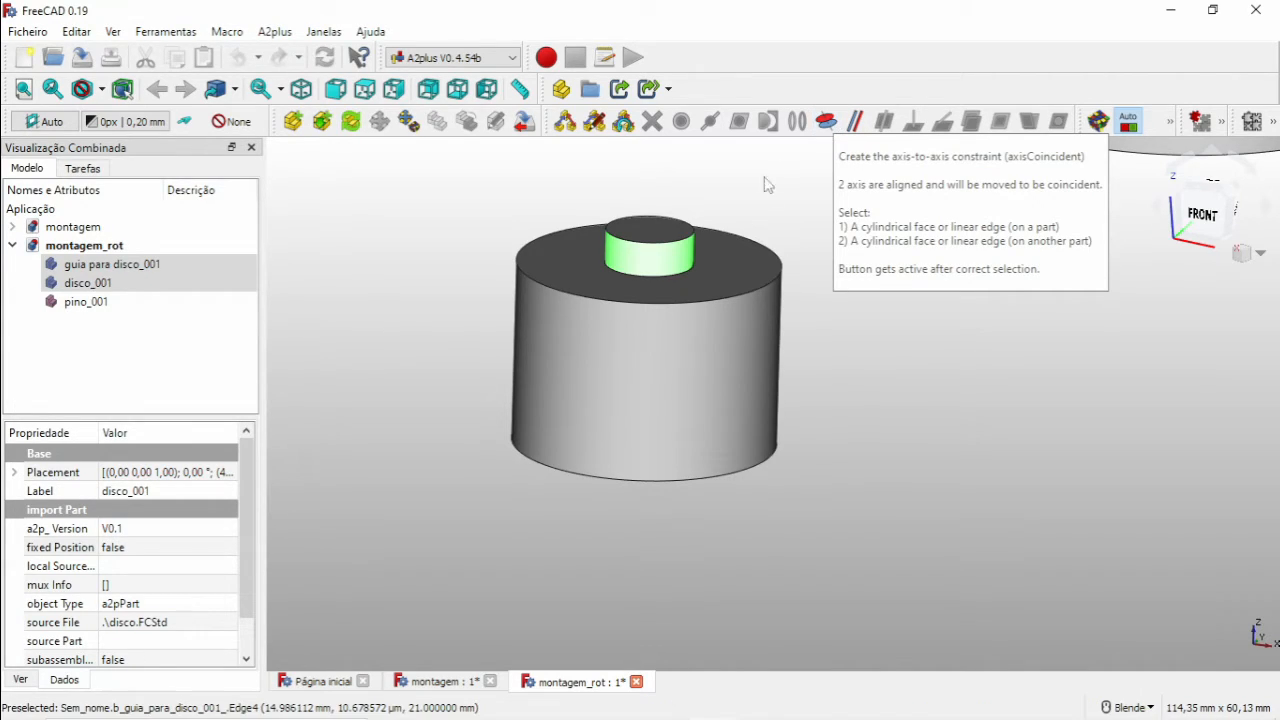
{"action": "scroll", "coordinate": [768, 263], "scroll_direction": "up", "scroll_amount": 2}
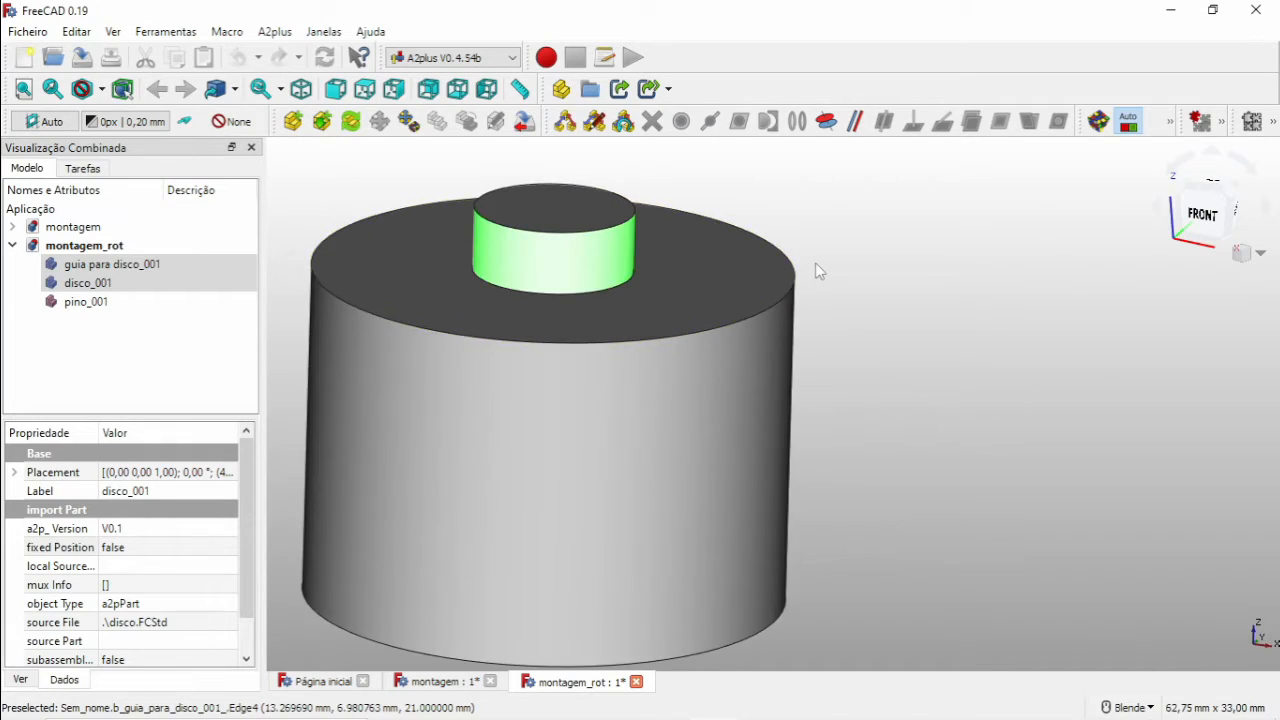
{"action": "scroll", "coordinate": [815, 262], "scroll_direction": "down", "scroll_amount": 5}
{"action": "scroll", "coordinate": [815, 213], "scroll_direction": "up", "scroll_amount": 2}
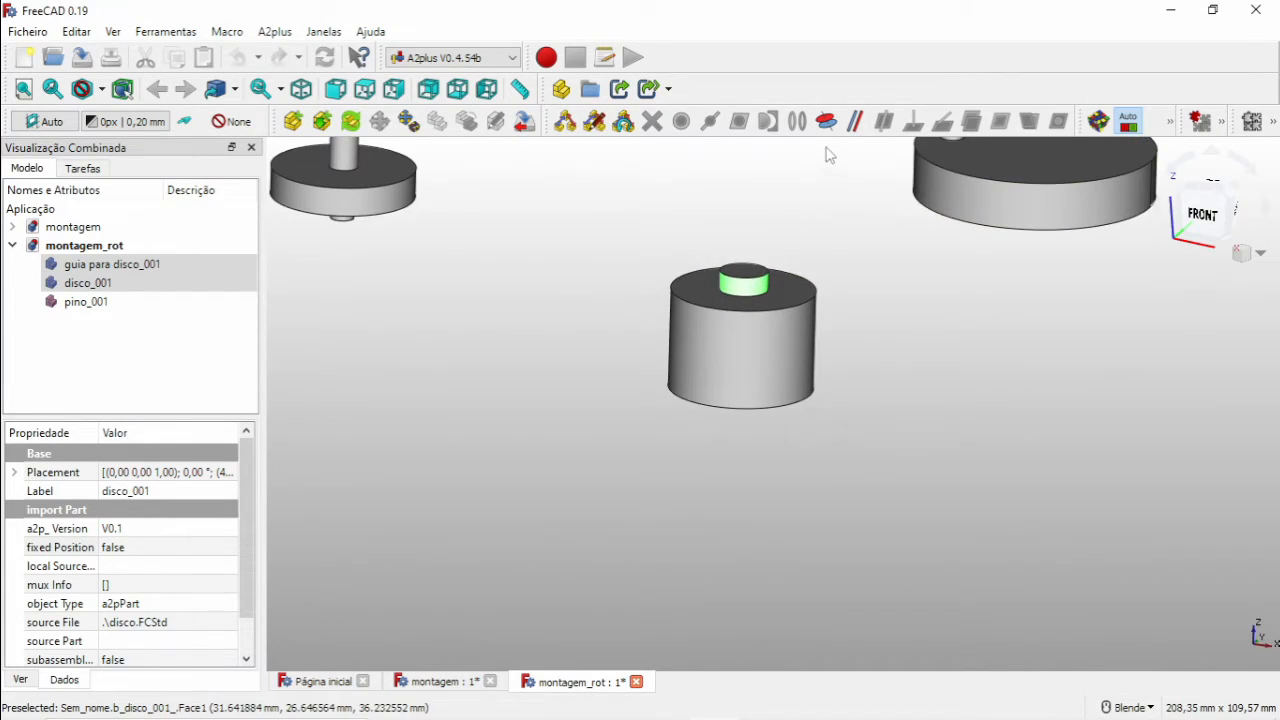
{"action": "left_click", "coordinate": [826, 122]}
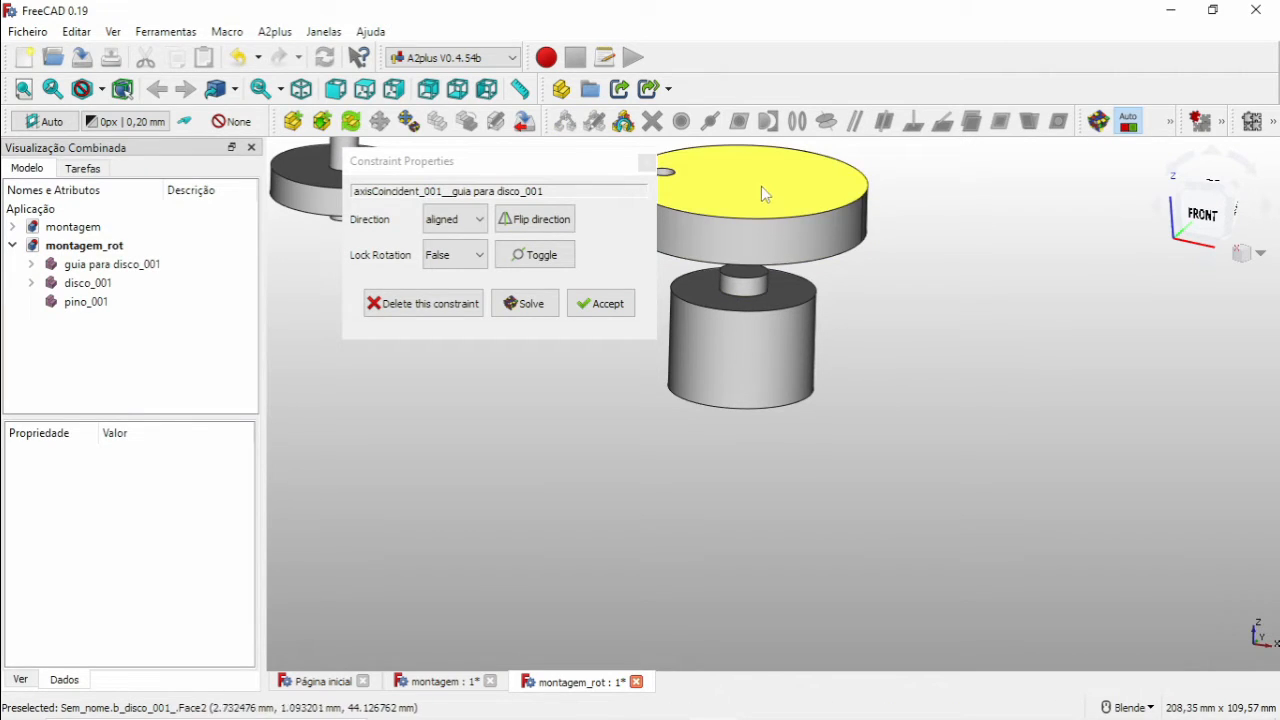
{"action": "left_click", "coordinate": [602, 304]}
Step: Seat the disco on the guide with a plane-coincident constraint between the disco's underside and the guide's upper annular face
{"action": "middle_click_drag", "start_coordinate": [843, 354], "coordinate": [820, 287]}
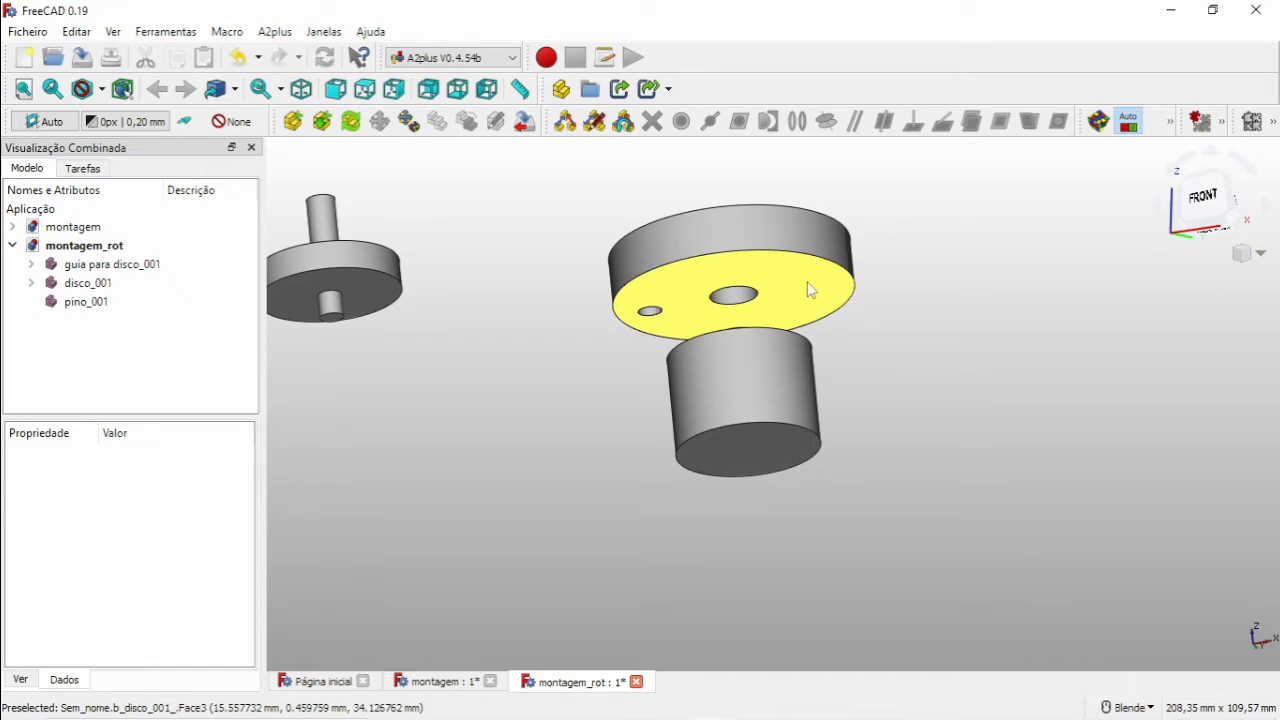
{"action": "left_click", "coordinate": [808, 288]}
{"action": "middle_click_drag", "start_coordinate": [808, 288], "coordinate": [836, 381]}
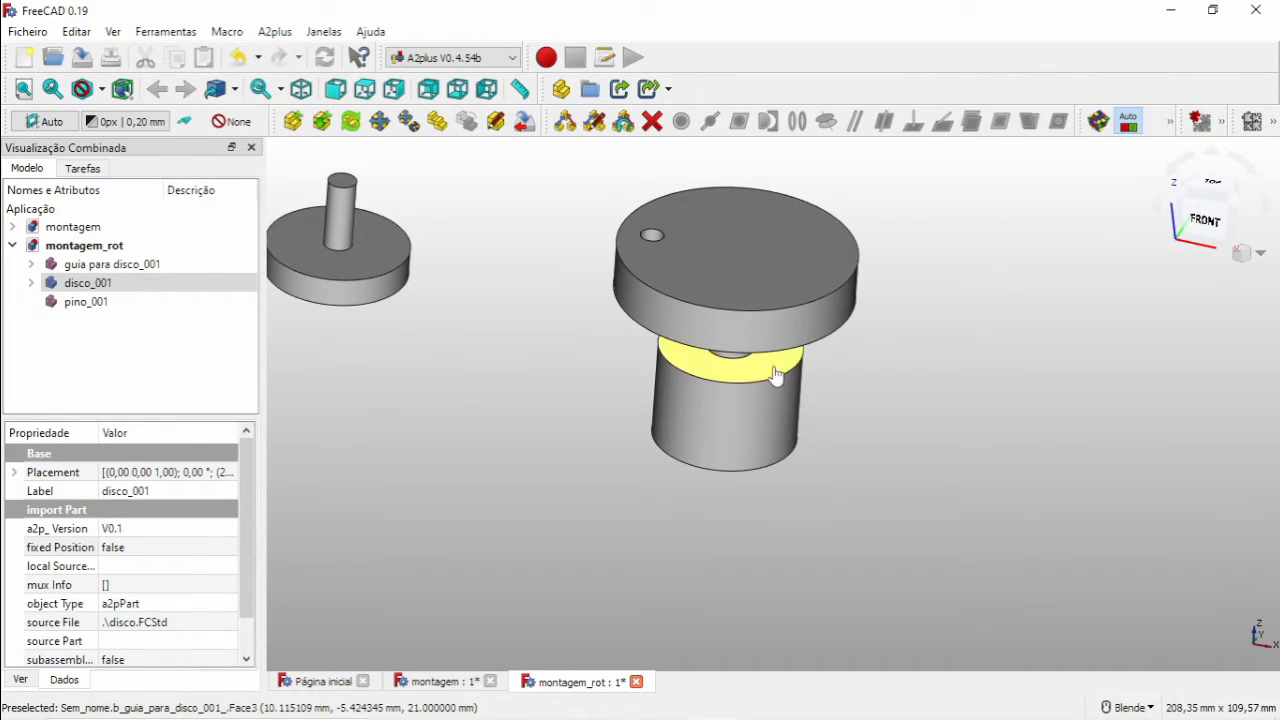
{"action": "left_click", "coordinate": [776, 375], "text": "ctrl"}
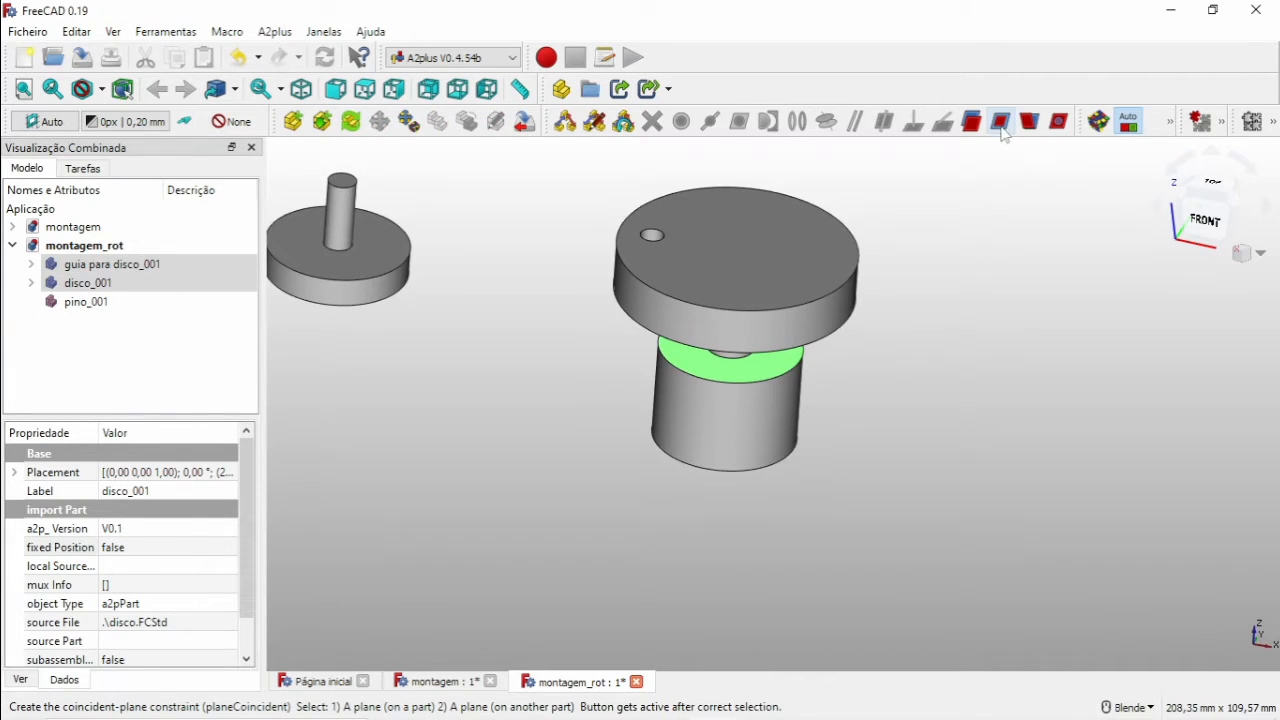
{"action": "left_click", "coordinate": [1000, 121]}
{"action": "left_click", "coordinate": [625, 305]}
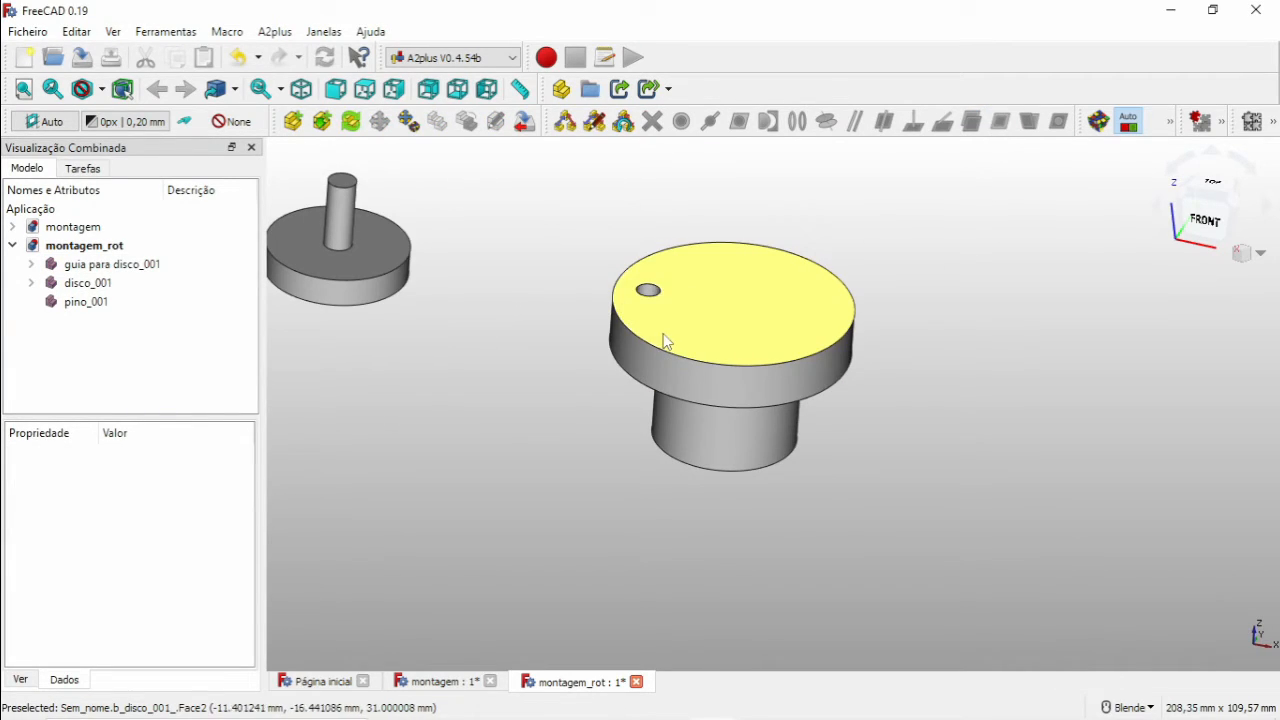
Step: Add an axis-coincident constraint between the pino and the small off-centre hole of the disco
{"action": "middle_click_drag", "start_coordinate": [614, 330], "coordinate": [780, 316], "text": "shift"}
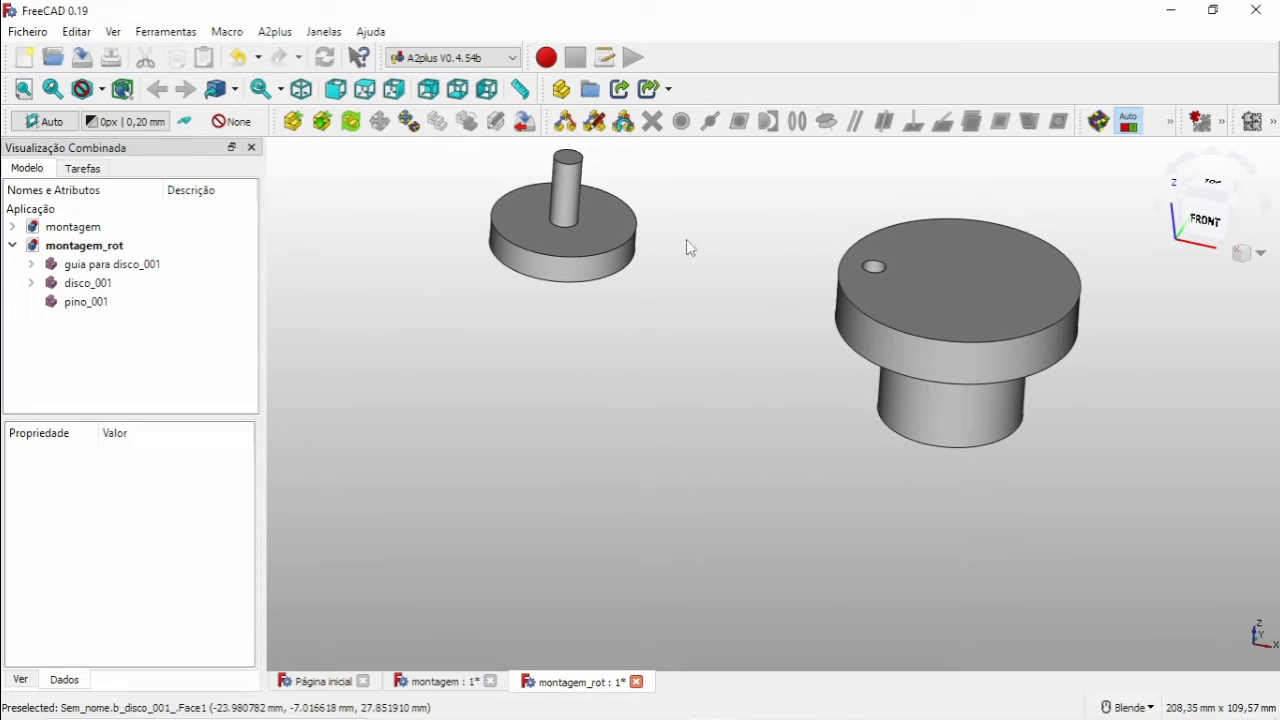
{"action": "middle_click_drag", "start_coordinate": [620, 225], "coordinate": [640, 170]}
{"action": "left_click", "coordinate": [563, 278]}
{"action": "middle_click_drag", "start_coordinate": [599, 294], "coordinate": [736, 405]}
{"action": "scroll", "coordinate": [868, 410], "scroll_direction": "up", "scroll_amount": 4}
{"action": "scroll", "coordinate": [868, 415], "scroll_direction": "up", "scroll_amount": 3}
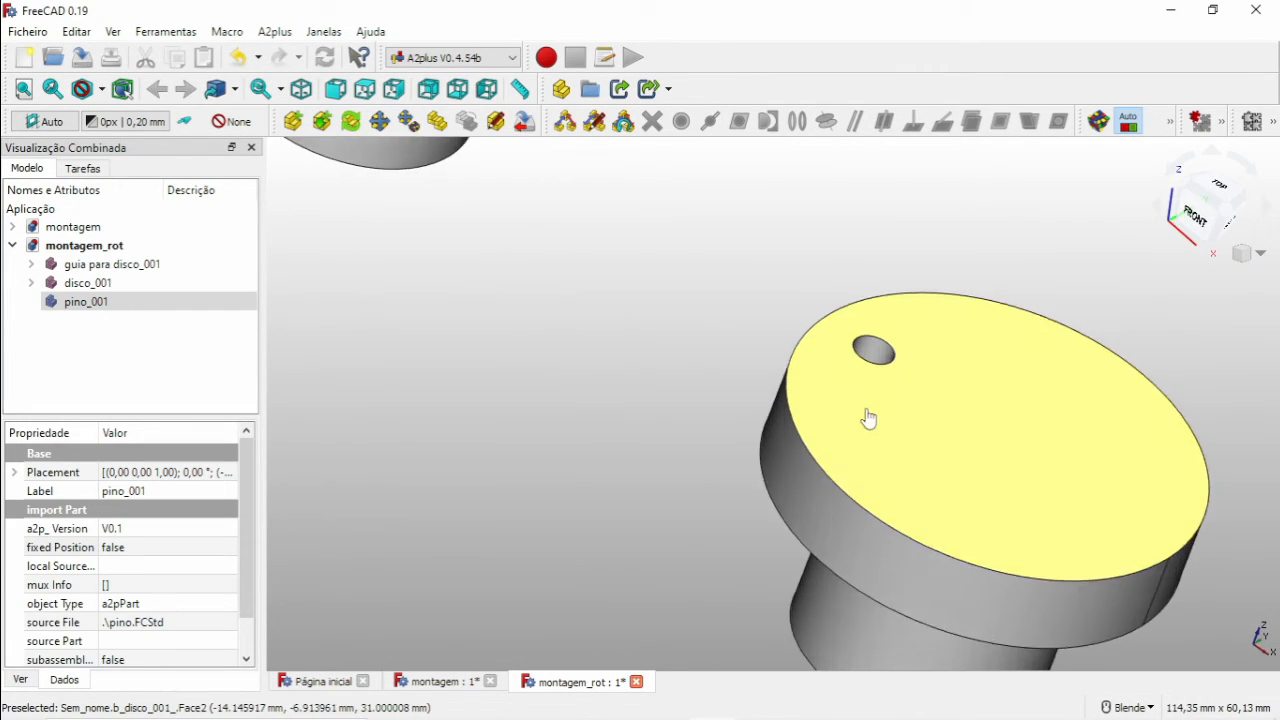
{"action": "left_click", "coordinate": [878, 347], "text": "ctrl"}
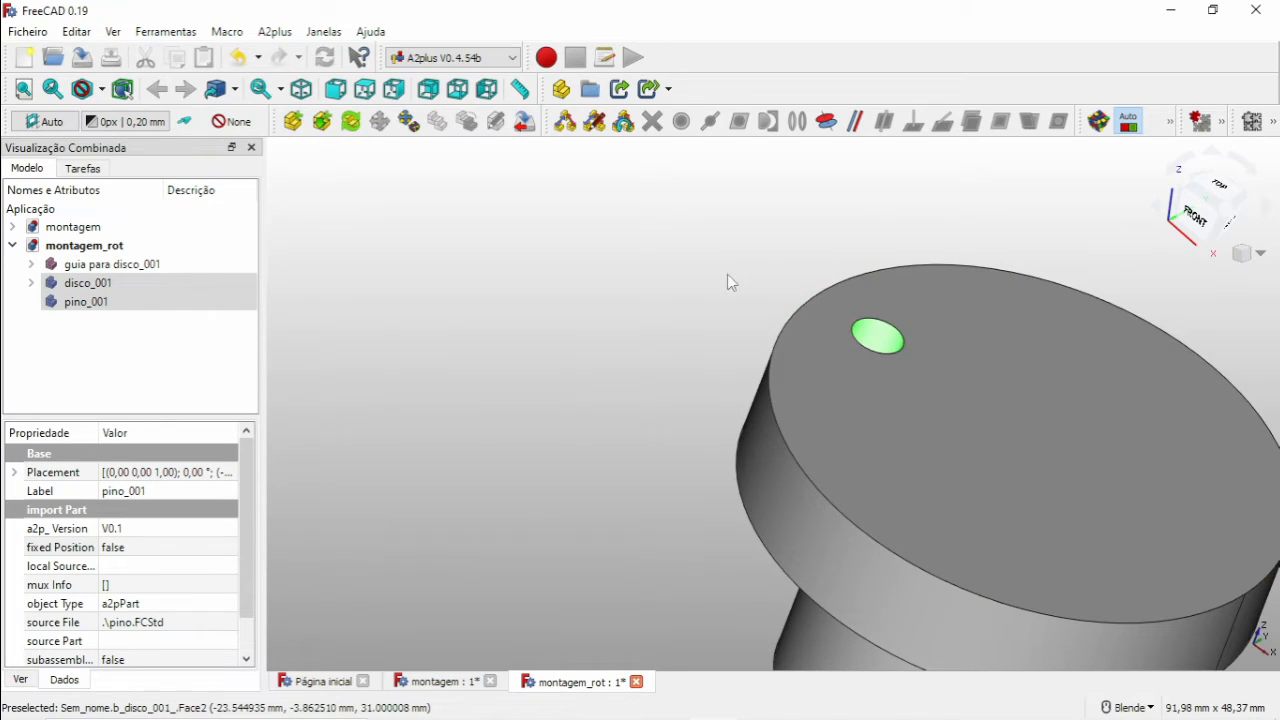
{"action": "left_click", "coordinate": [826, 121]}
{"action": "left_click", "coordinate": [582, 312]}
Step: Seat the pino flange's underside on the disco's upper face with an aligned plane-coincident constraint at 0,00 mm offset
{"action": "scroll", "coordinate": [906, 366], "scroll_direction": "down", "scroll_amount": 4}
{"action": "middle_click_drag", "start_coordinate": [1015, 387], "coordinate": [1022, 313]}
{"action": "left_click", "coordinate": [927, 369]}
{"action": "middle_click_drag", "start_coordinate": [964, 370], "coordinate": [960, 463]}
{"action": "left_click", "coordinate": [937, 457], "text": "ctrl"}
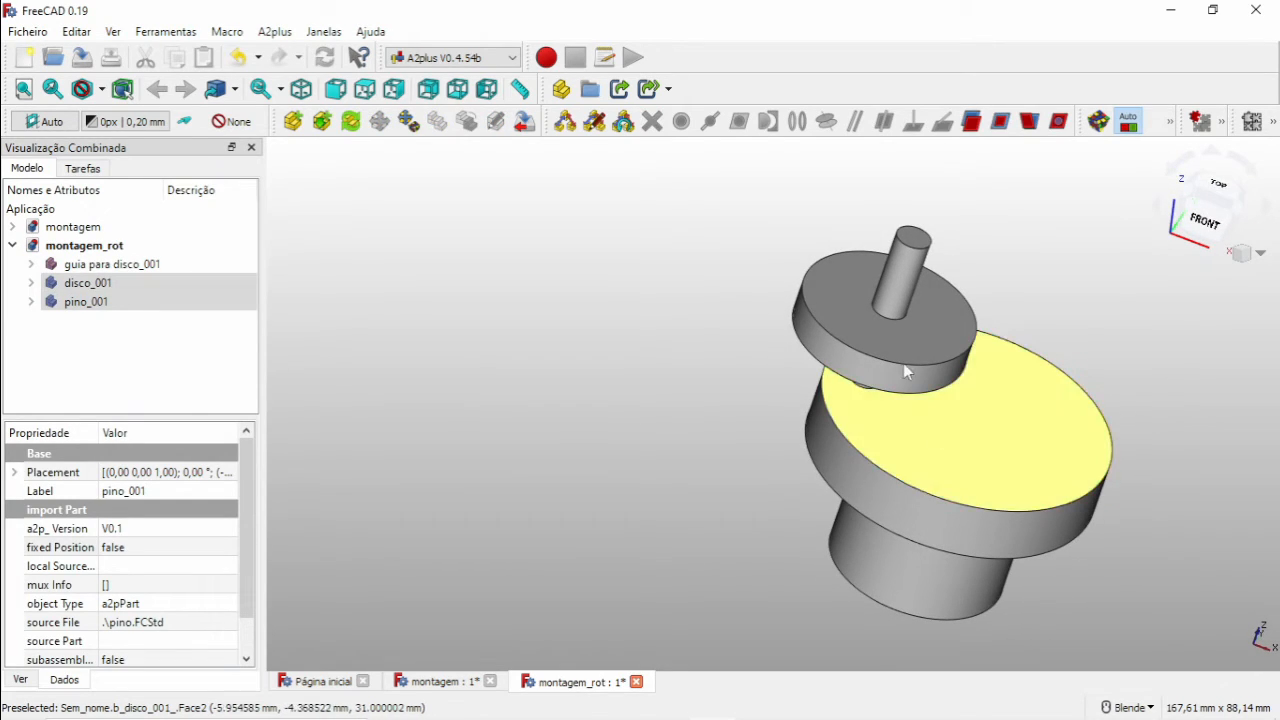
{"action": "left_click", "coordinate": [1000, 121]}
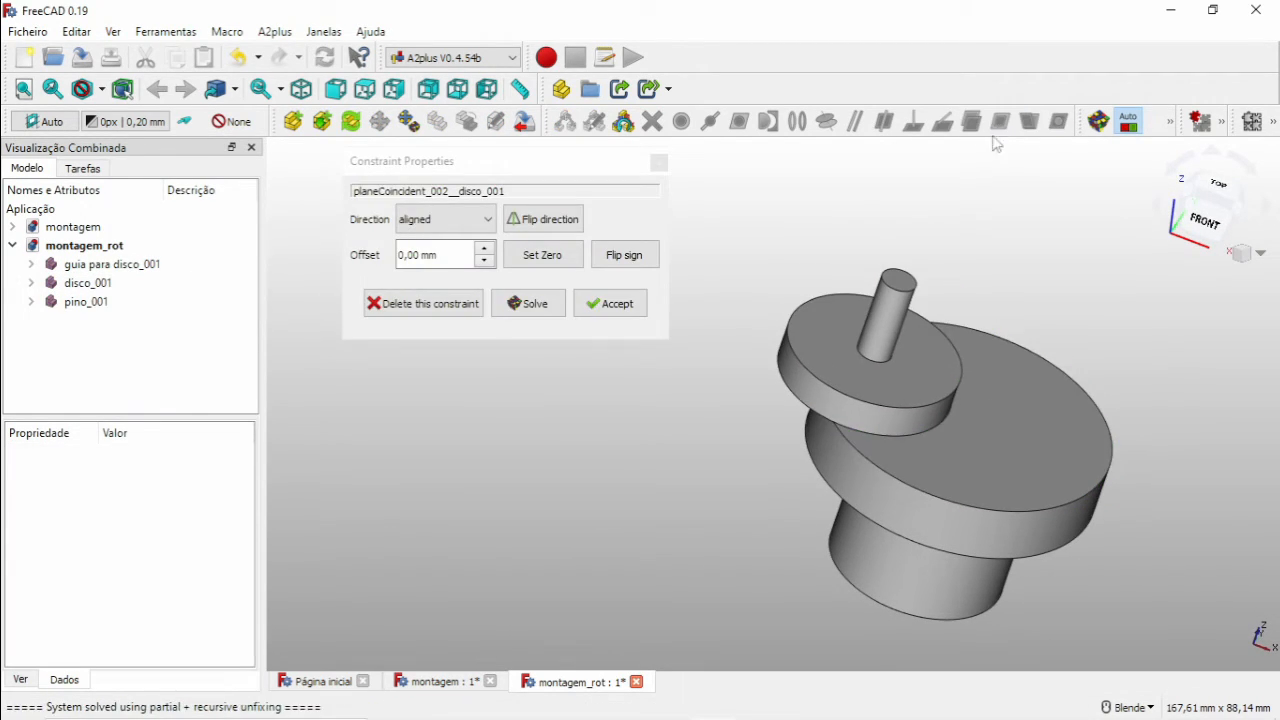
{"action": "left_click", "coordinate": [612, 302]}
Step: Show the complete rotary assembly in the top view, framed around the pino and disco
{"action": "scroll", "coordinate": [789, 340], "scroll_direction": "down", "scroll_amount": 2}
{"action": "scroll", "coordinate": [789, 338], "scroll_direction": "down", "scroll_amount": 2}
{"action": "middle_click_drag", "start_coordinate": [862, 396], "coordinate": [857, 341], "text": "shift"}
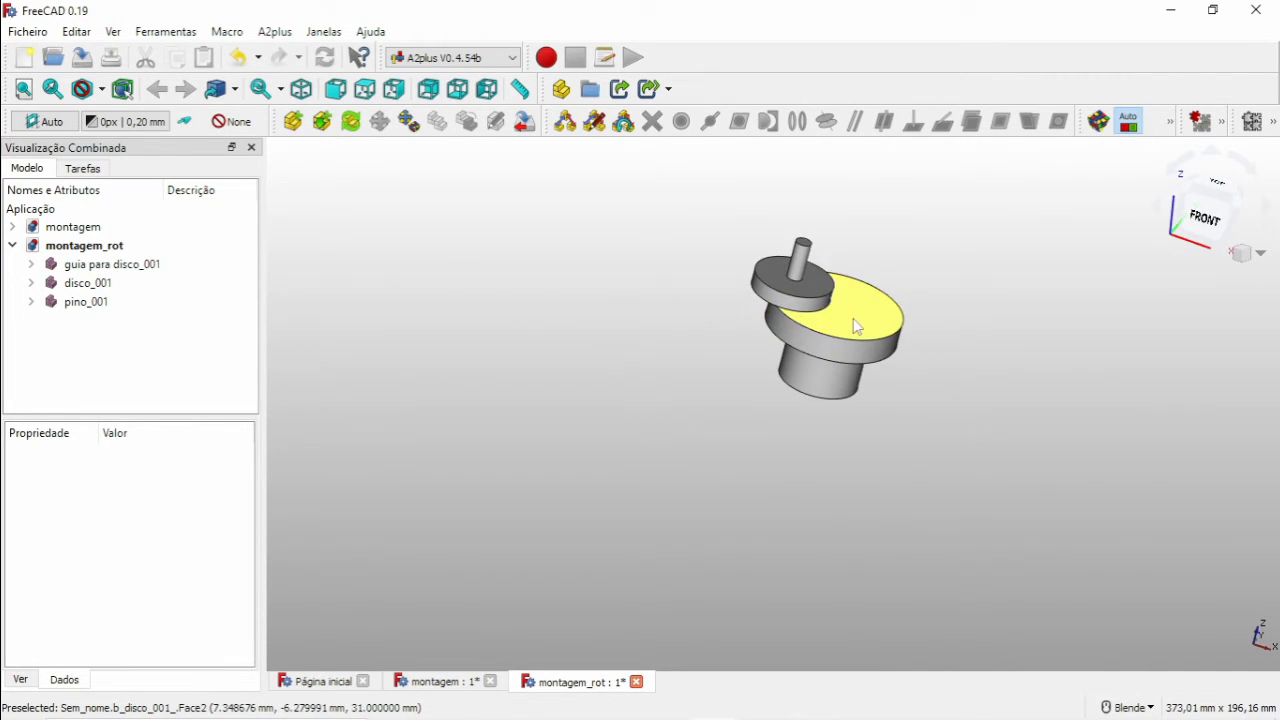
{"action": "left_click", "coordinate": [855, 324]}
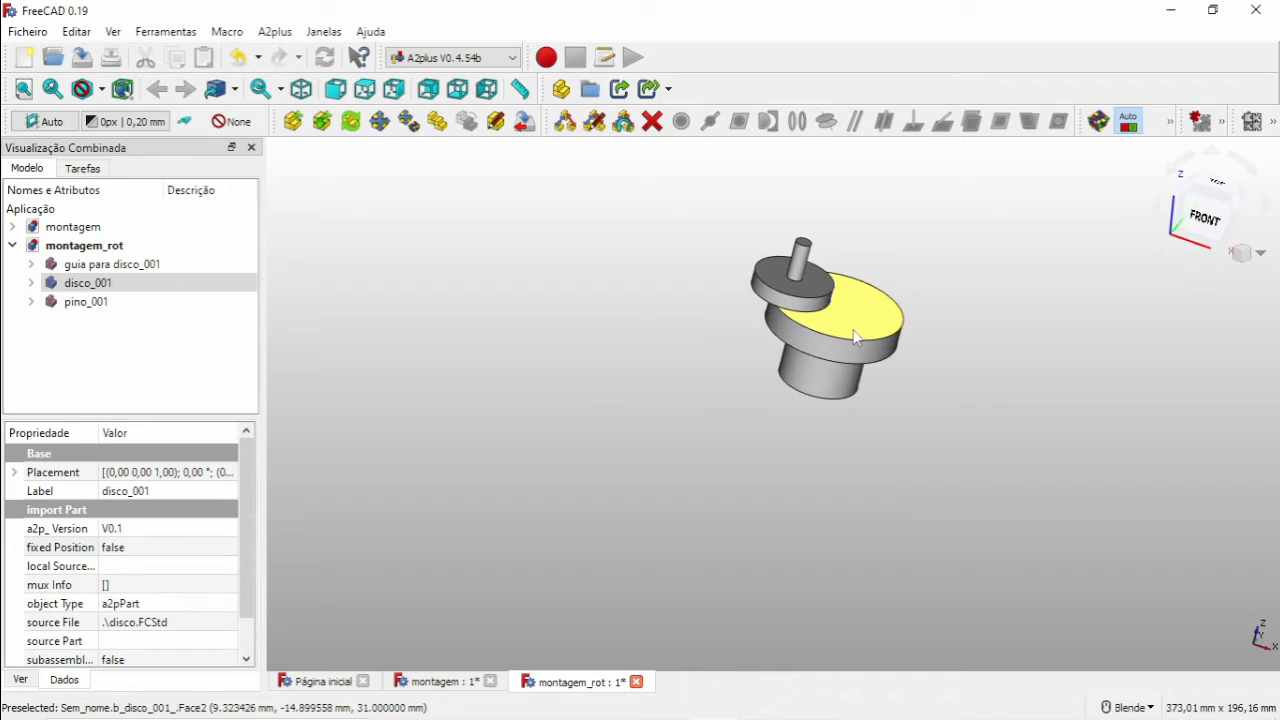
{"action": "middle_click_drag", "start_coordinate": [860, 355], "coordinate": [797, 362], "text": "shift"}
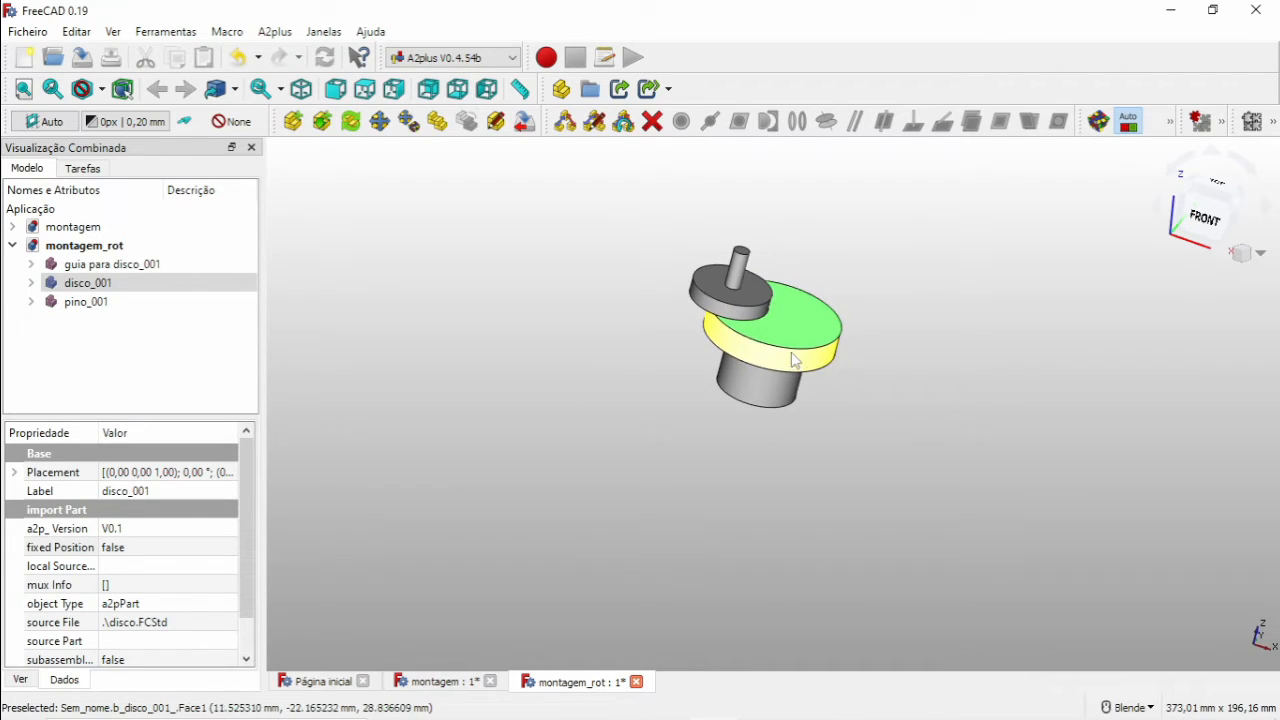
{"action": "left_click", "coordinate": [699, 369]}
{"action": "scroll", "coordinate": [774, 338], "scroll_direction": "down", "scroll_amount": 2}
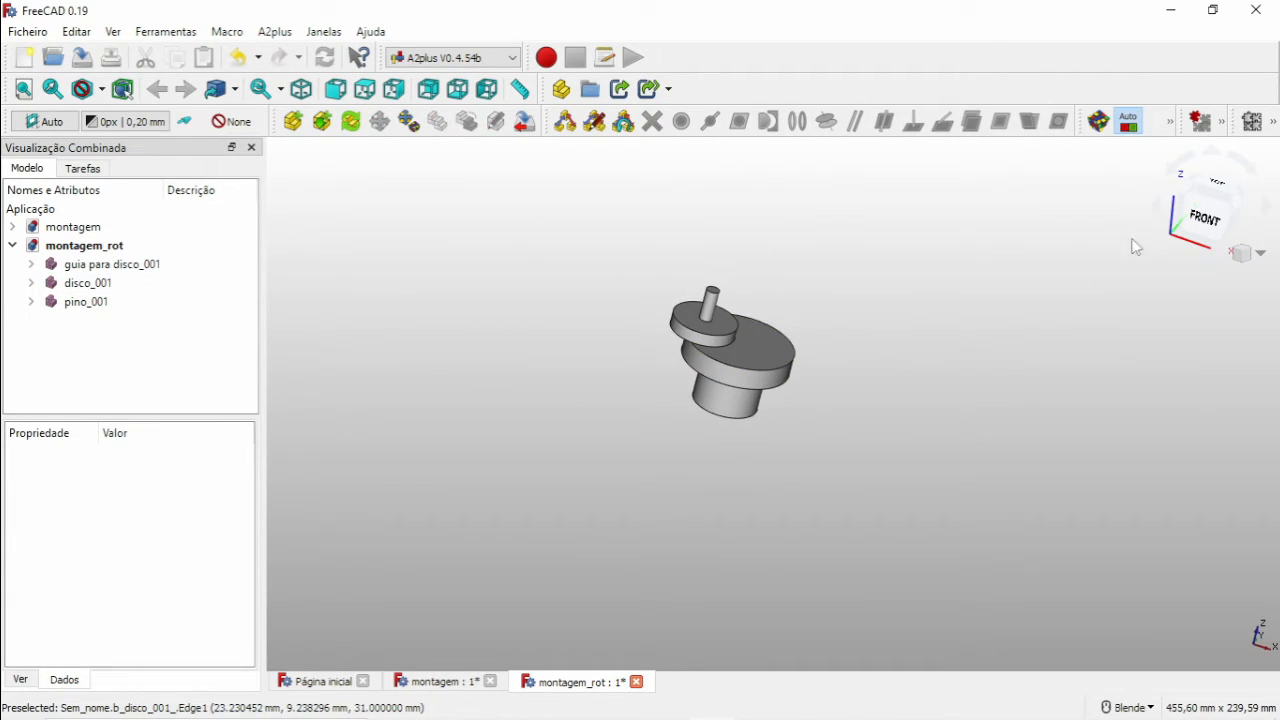
{"action": "left_click", "coordinate": [1219, 188]}
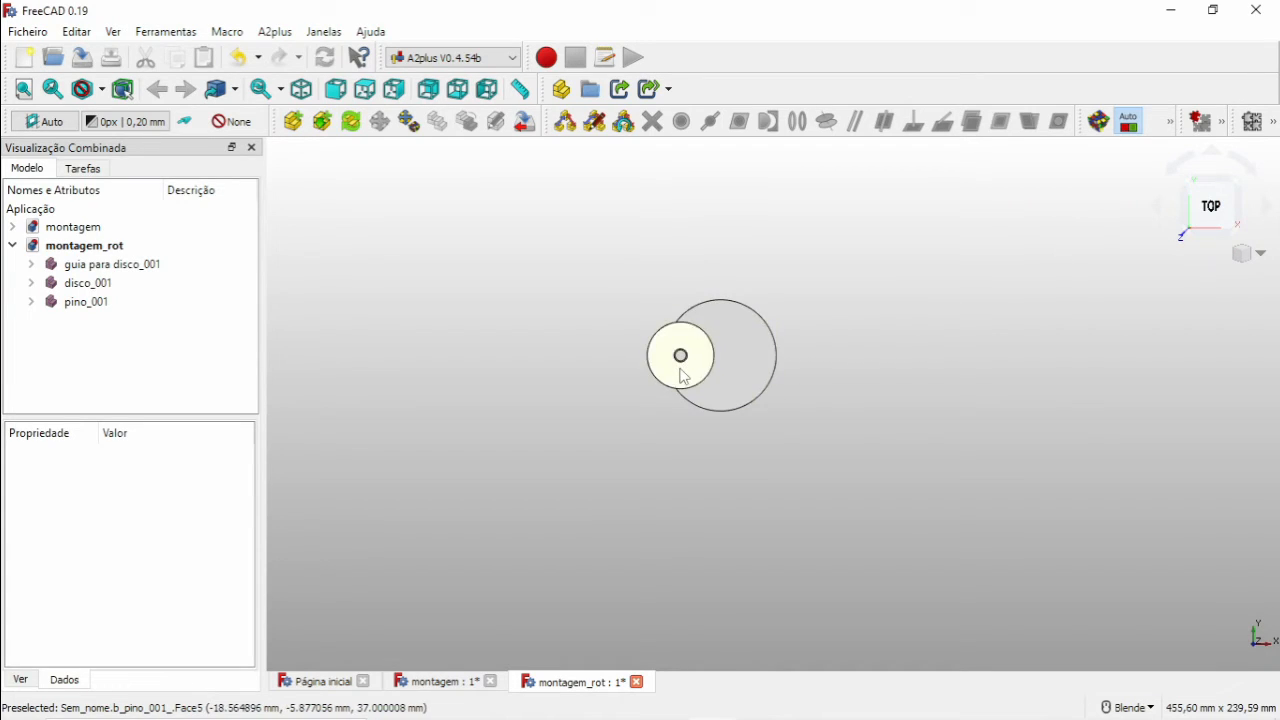
{"action": "scroll", "coordinate": [681, 373], "scroll_direction": "up", "scroll_amount": 5}
{"action": "scroll", "coordinate": [735, 393], "scroll_direction": "down", "scroll_amount": 2}
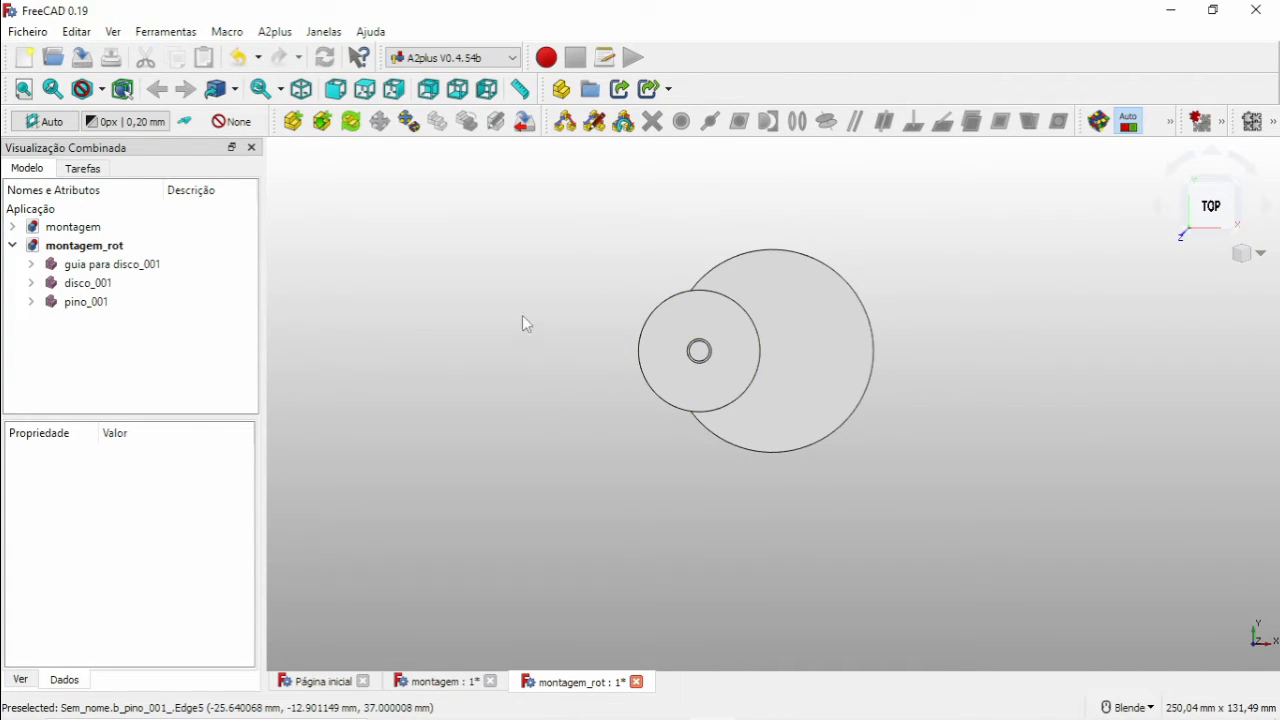
Step: Move the pino under constraints around the disco's axis and leave it at the disco's rear left side
{"action": "left_click", "coordinate": [418, 128]}
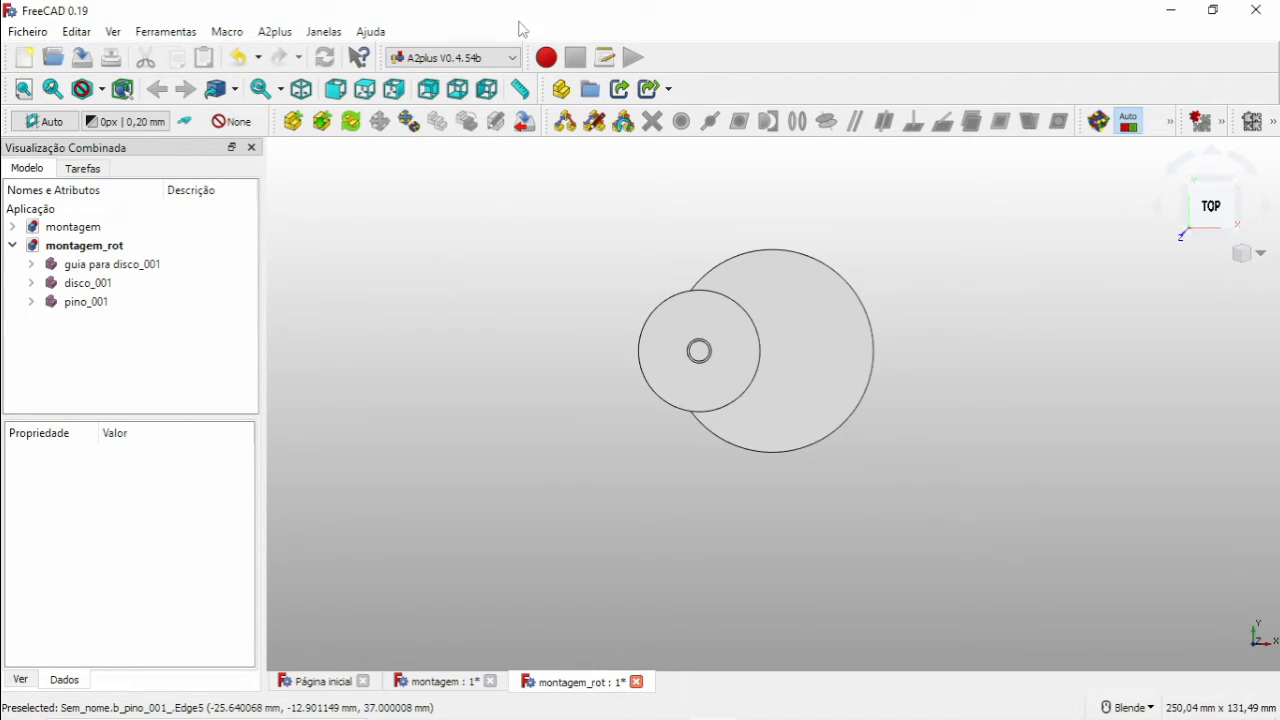
{"action": "left_click", "coordinate": [696, 351]}
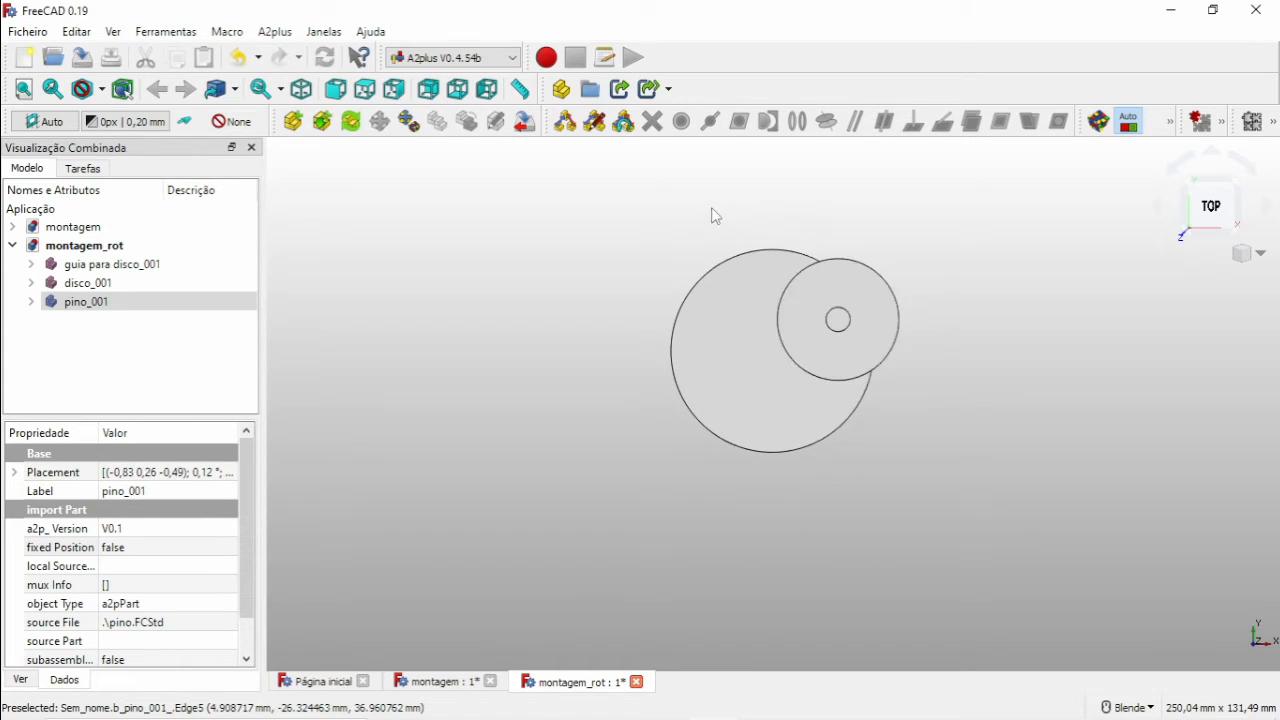
{"action": "middle_click_drag", "start_coordinate": [661, 319], "coordinate": [686, 251]}
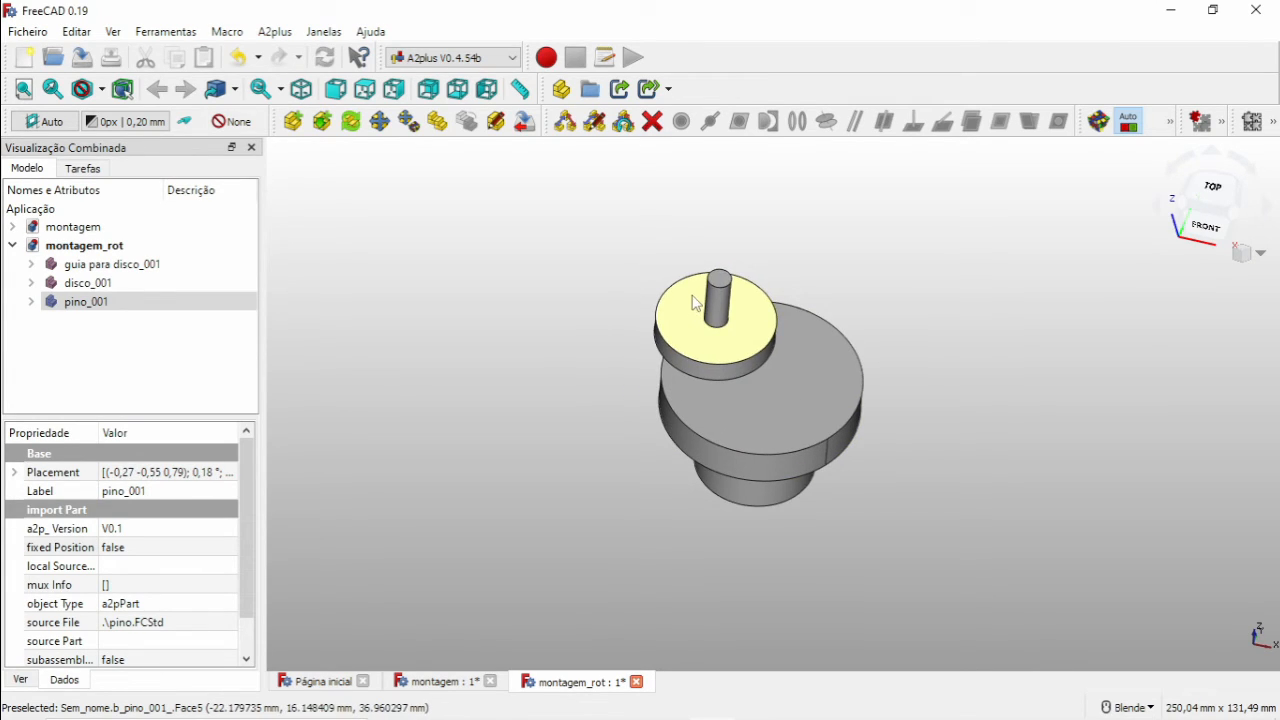
{"action": "left_click", "coordinate": [707, 283]}
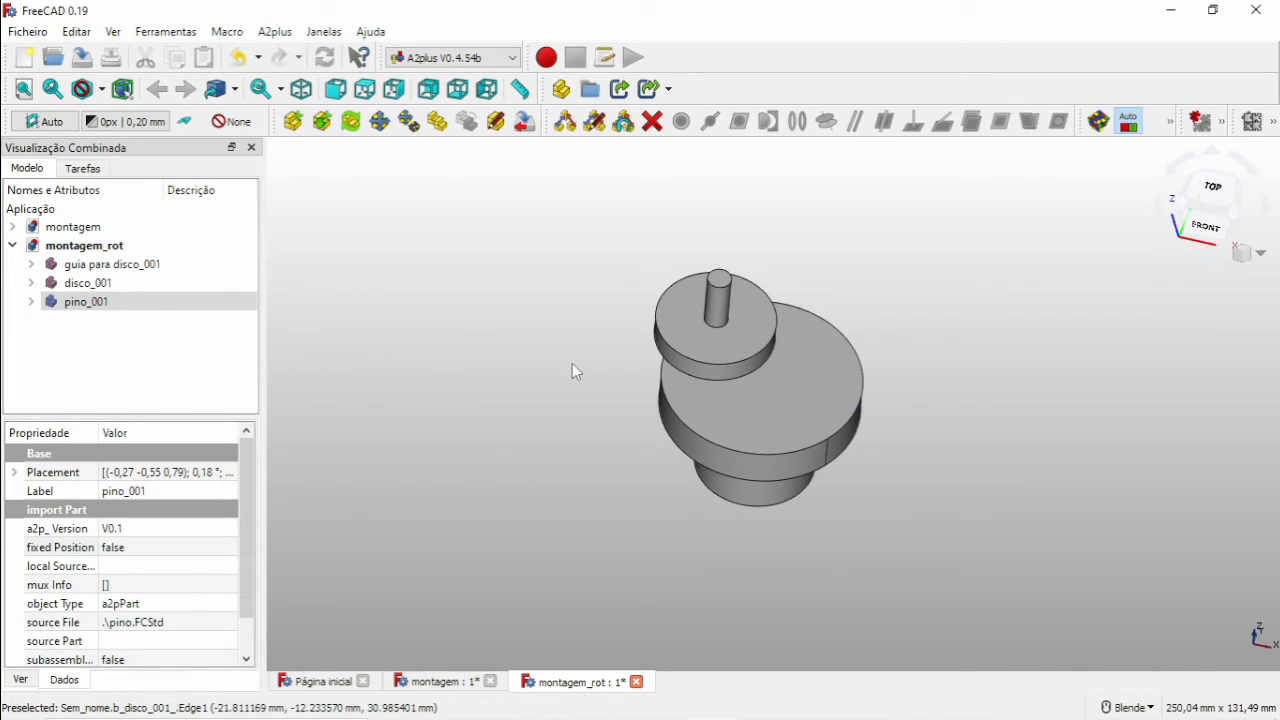
{"action": "left_click", "coordinate": [507, 343]}
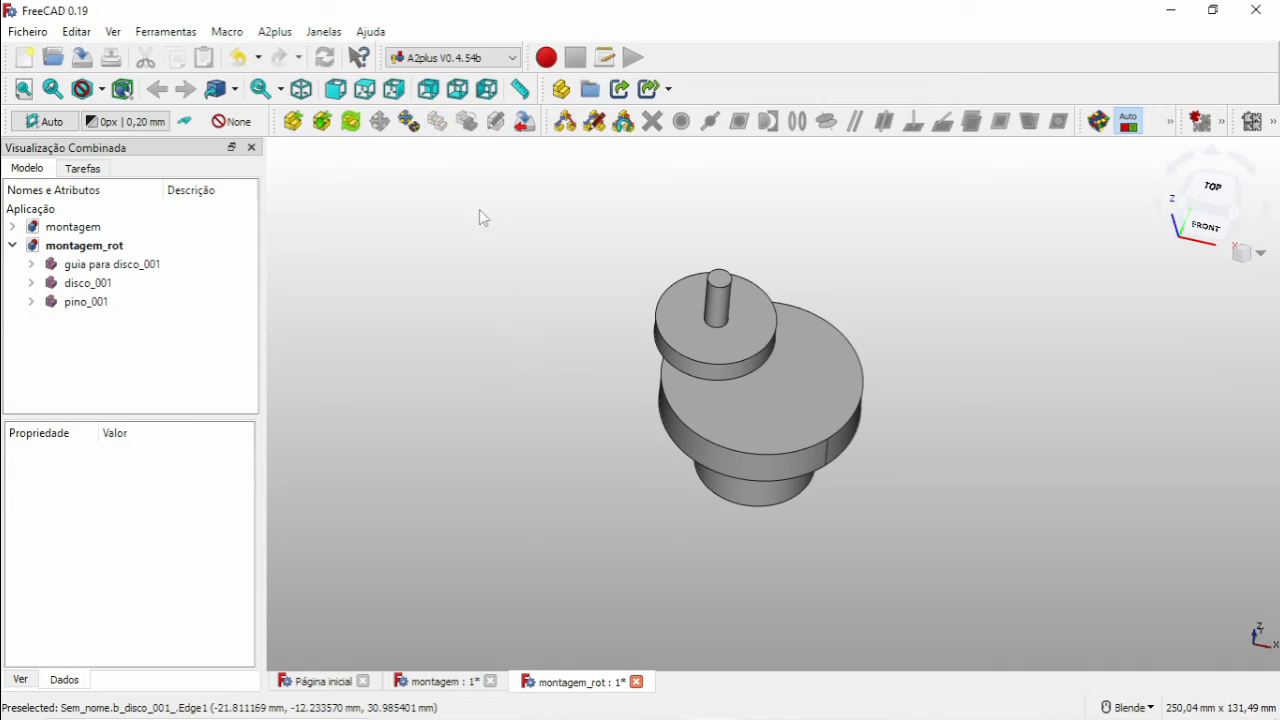
Step: Swing the pino around the disco again with the constrained move, dropping it on the disco's left side
{"action": "left_click", "coordinate": [412, 128]}
{"action": "left_click", "coordinate": [717, 300]}
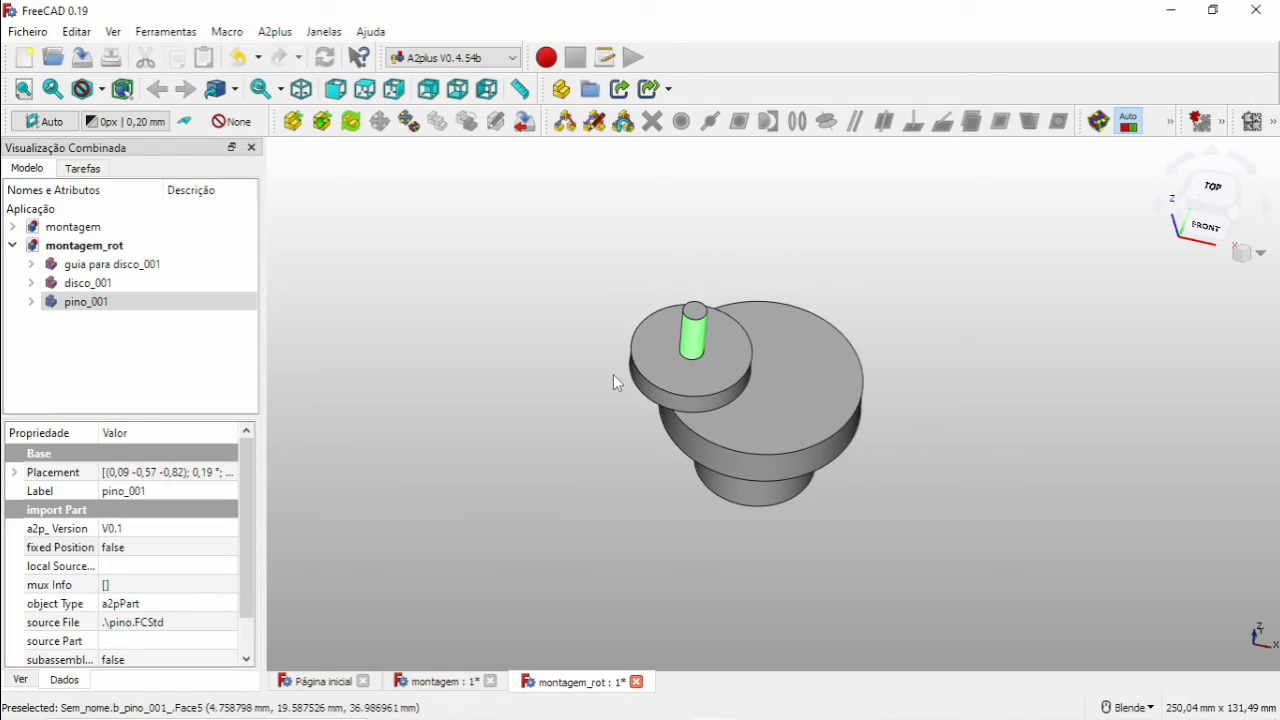
{"action": "left_click", "coordinate": [896, 459]}
{"action": "middle_click_drag", "start_coordinate": [860, 529], "coordinate": [835, 490]}
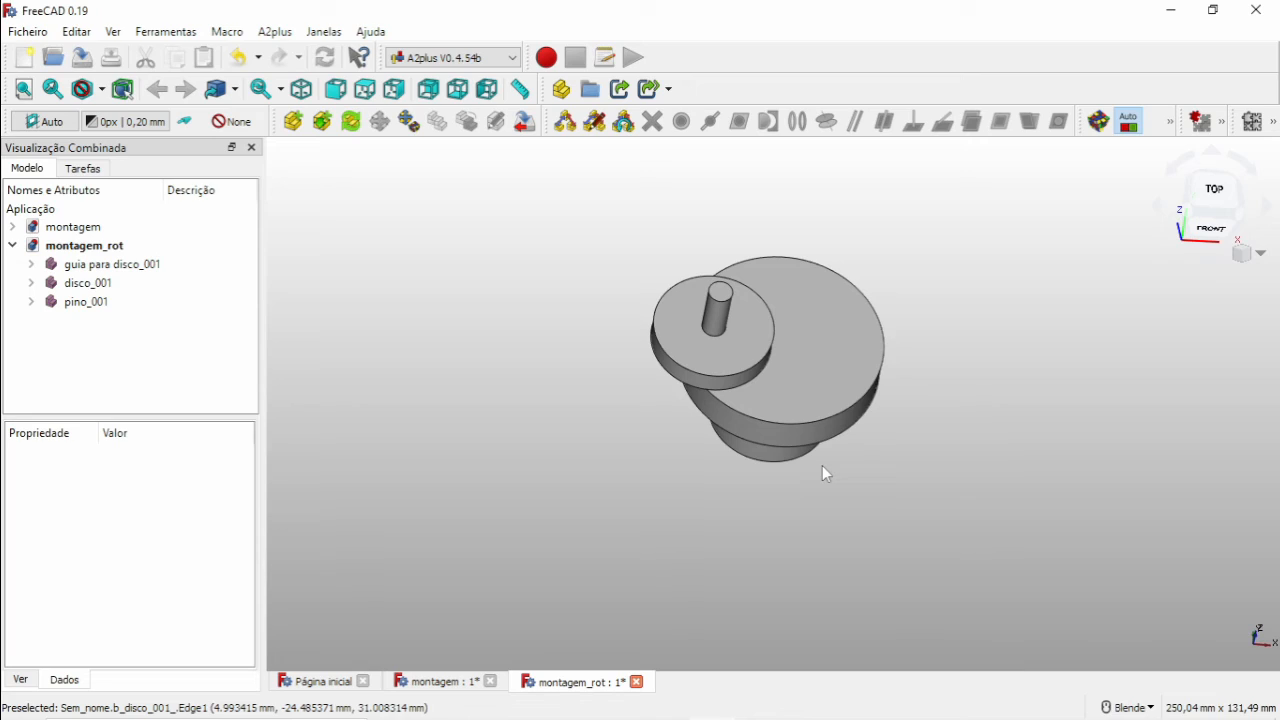